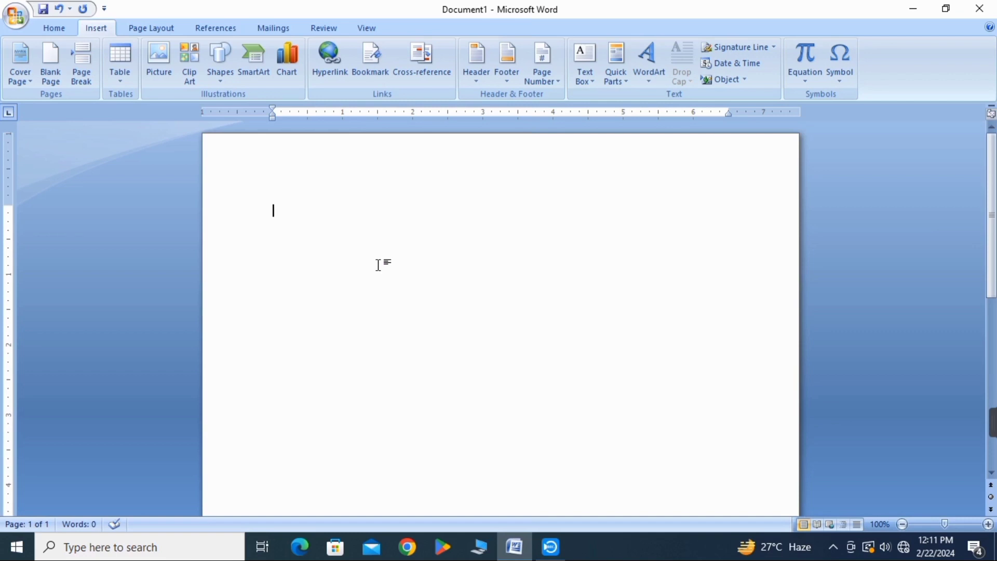
- Generate sample paragraphs in the blank document with =rand()
text(=)
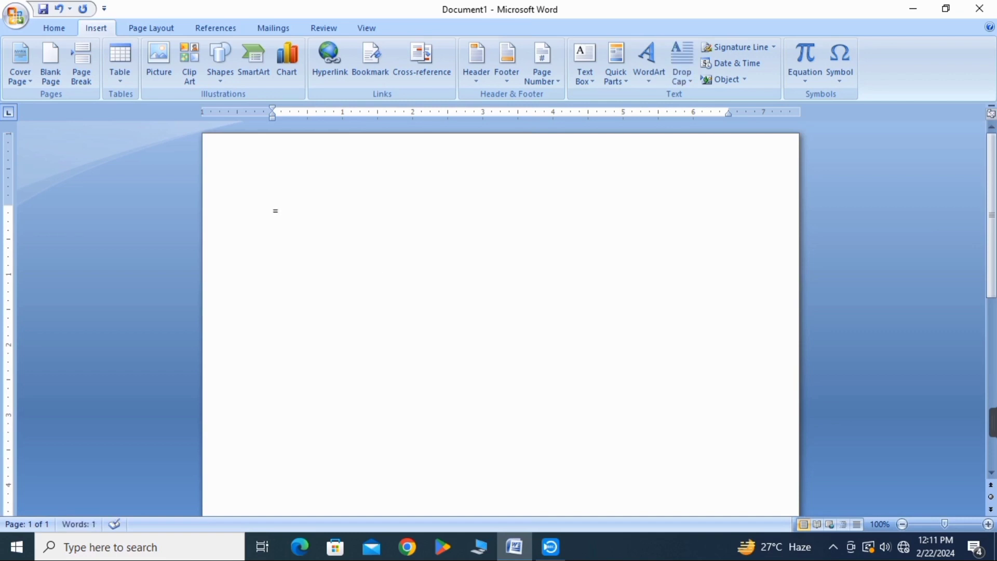
text(rand())
key(Return)
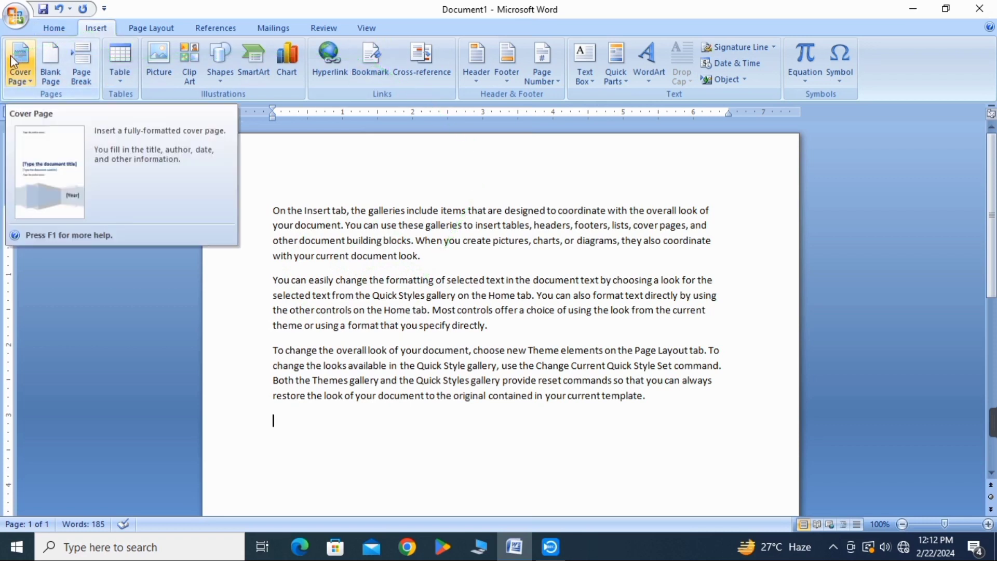
- Insert an empty paragraph above the first sample paragraph
click(274, 210)
key(Return)
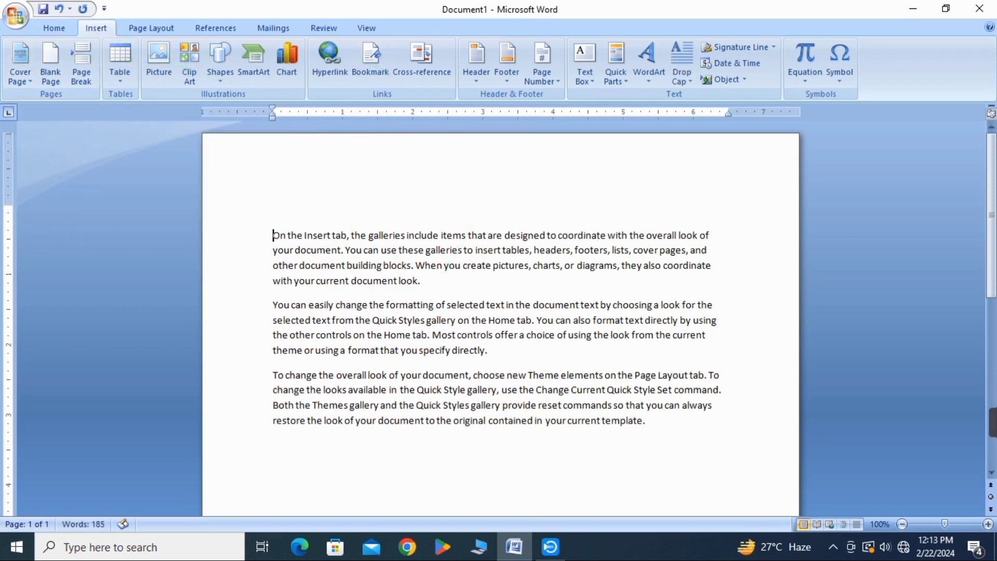
click(274, 176)
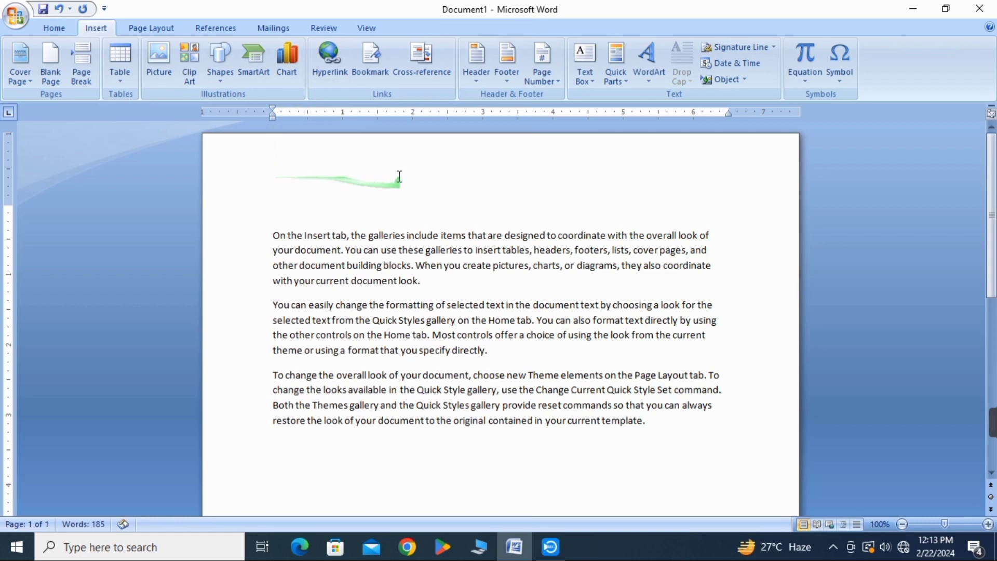
- Browse the built-in cover page designs and insert the Annual cover page
click(20, 59)
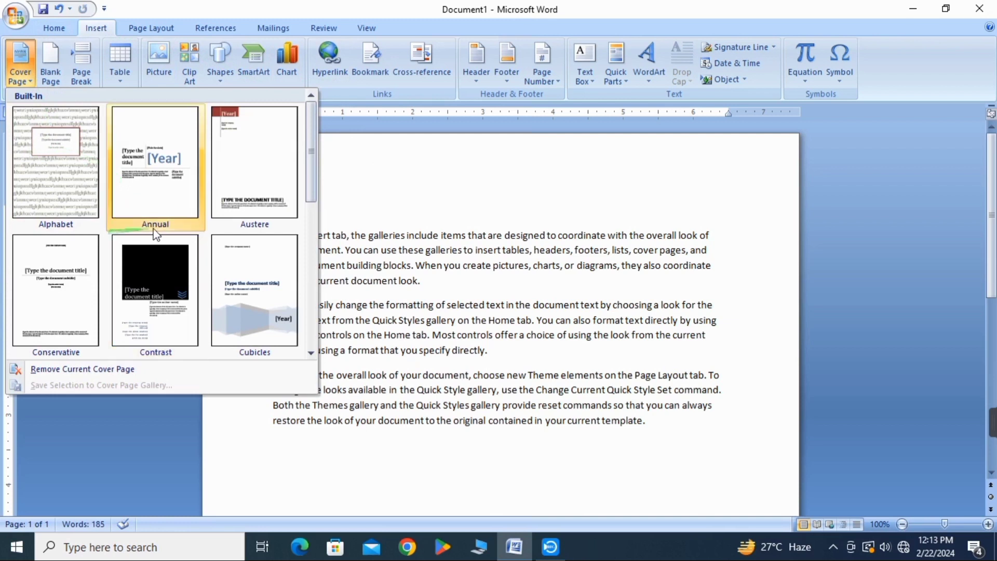
drag(310, 174, 308, 222)
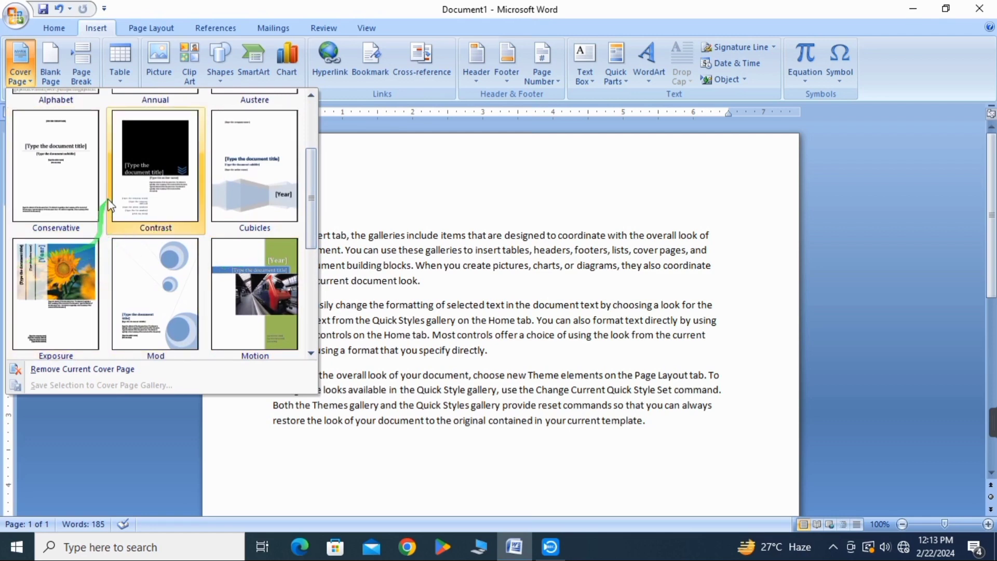
scroll(155, 187, up, 1)
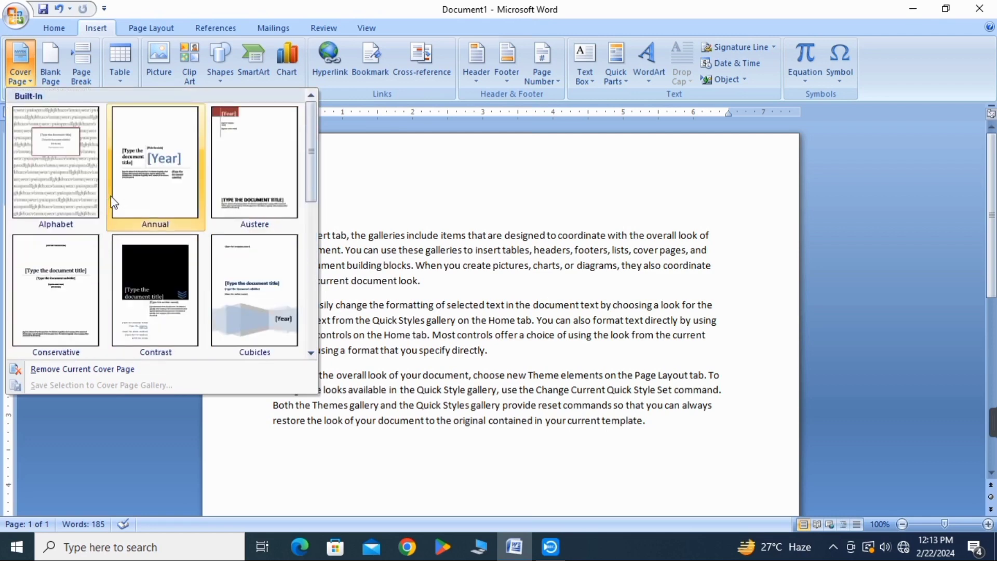
click(160, 137)
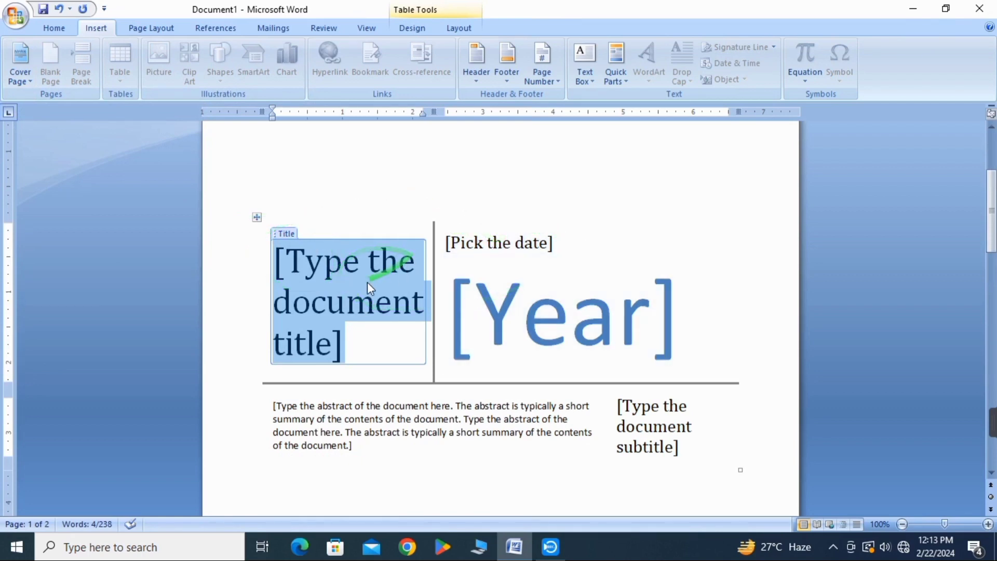
- Check the pages below the cover and enter "Basic computer course" as the cover page's document title
scroll(559, 309, down, 10)
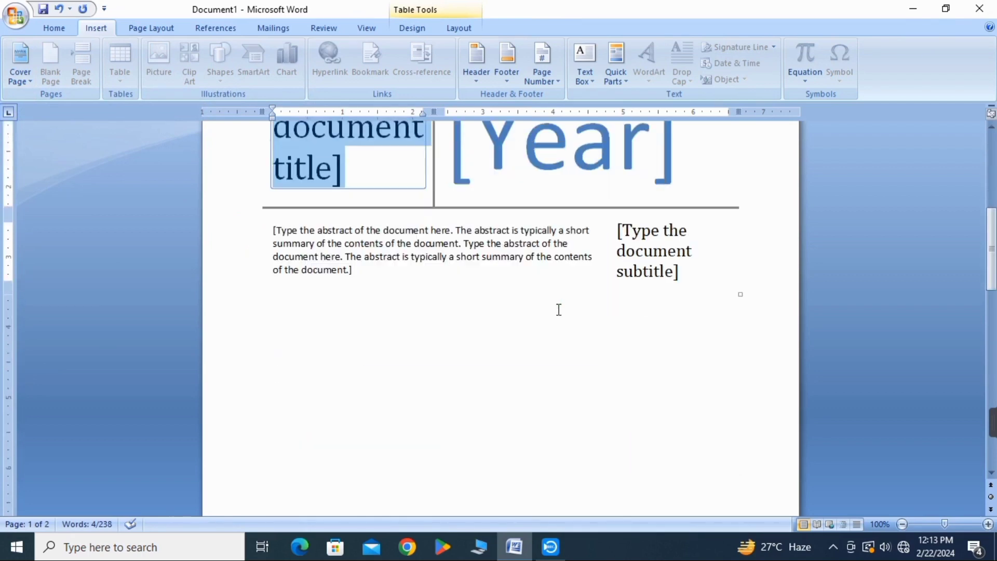
scroll(558, 310, down, 6)
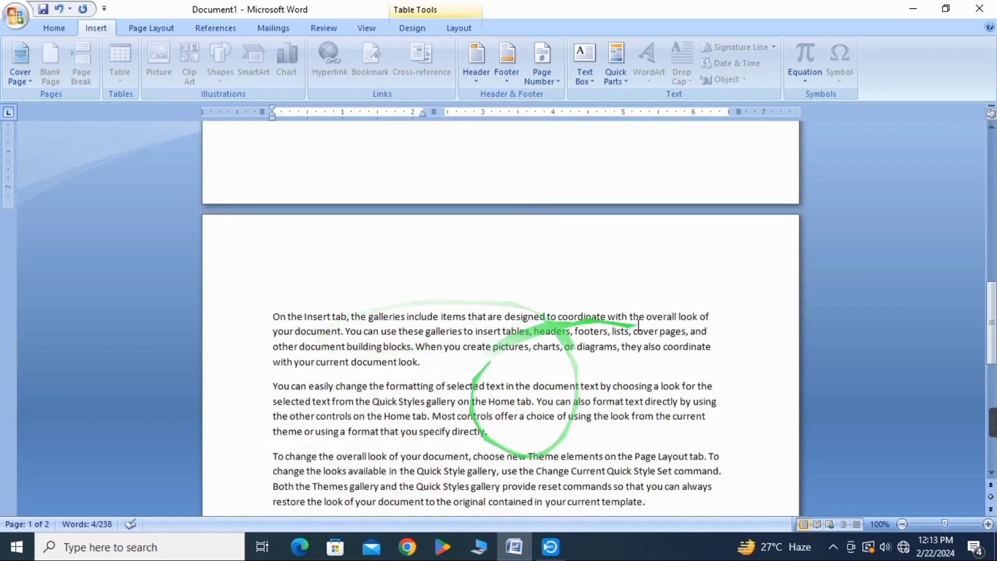
scroll(554, 218, up, 15)
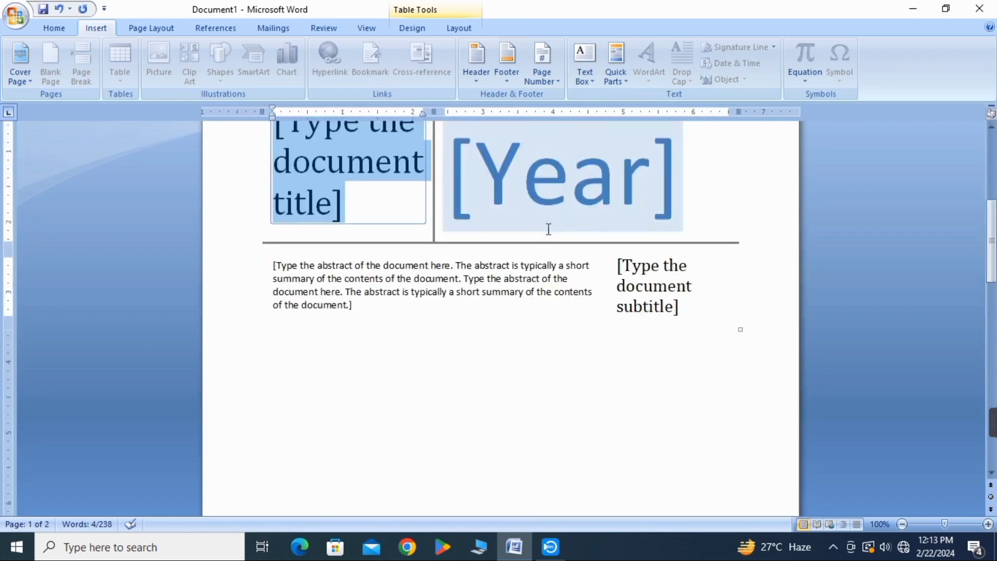
text(Basic computer course)
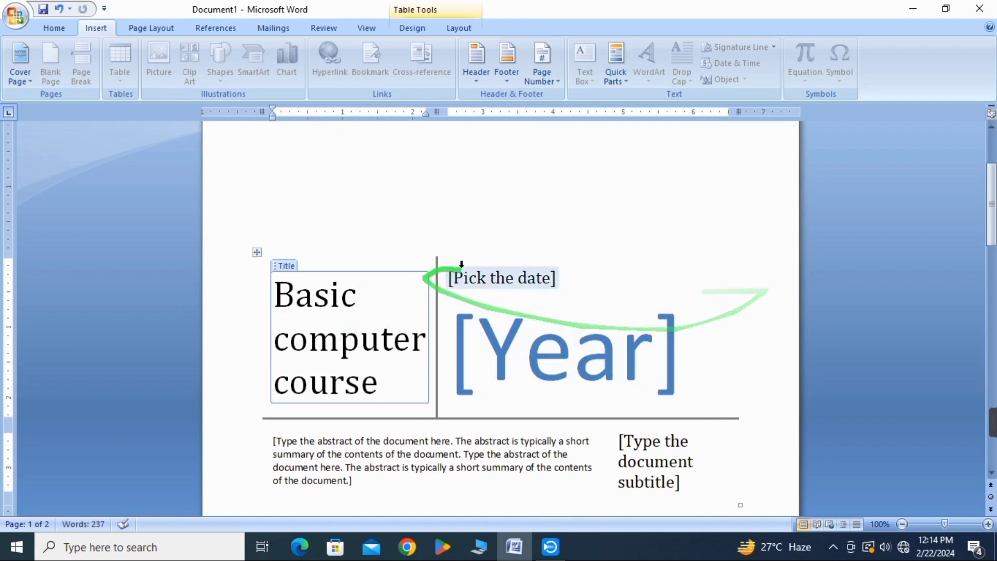
- Examine the year, abstract and subtitle fields on the cover page and the remaining built-in cover page designs
click(581, 348)
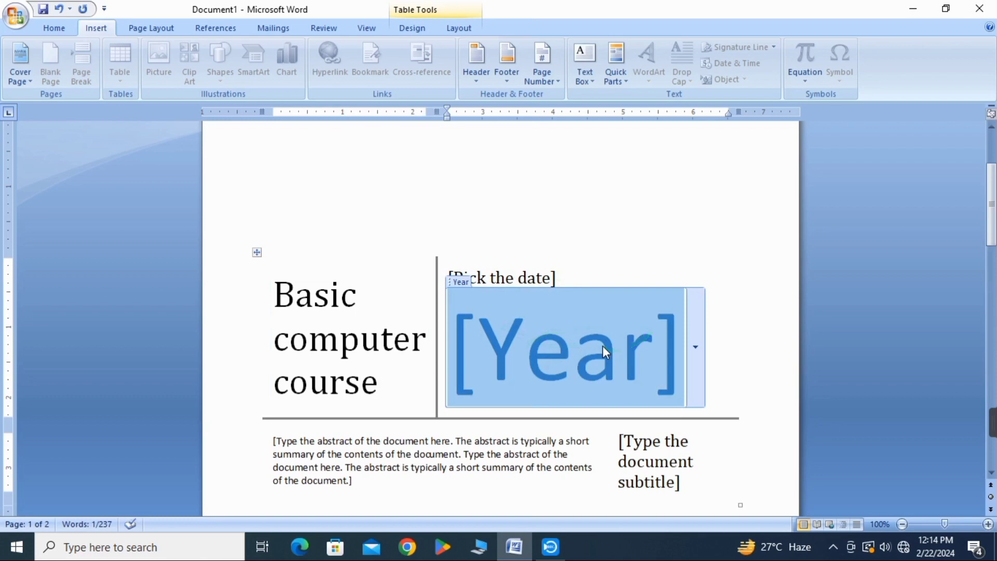
scroll(628, 381, down, 3)
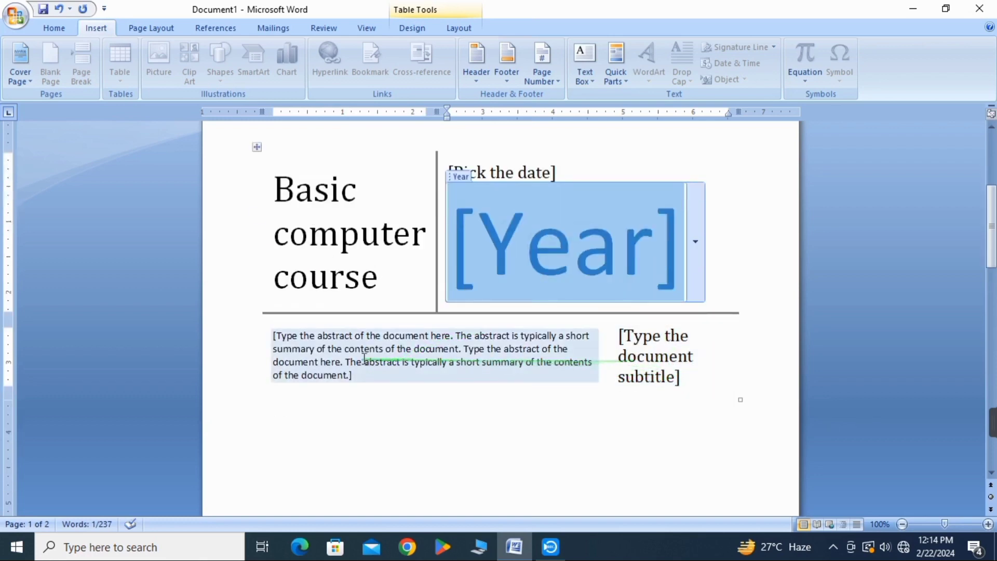
scroll(543, 345, down, 1)
scroll(541, 345, down, 7)
scroll(541, 345, up, 11)
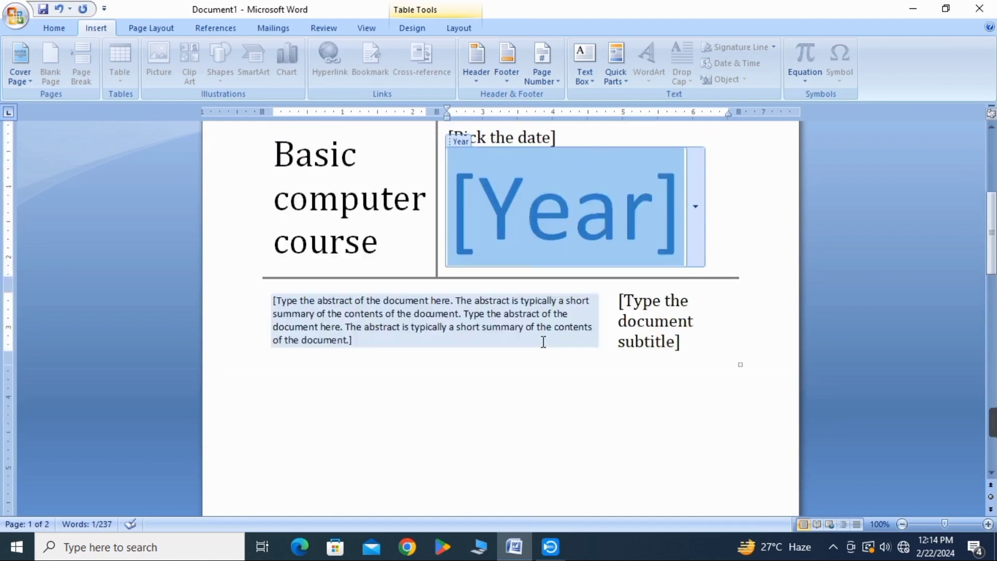
click(18, 74)
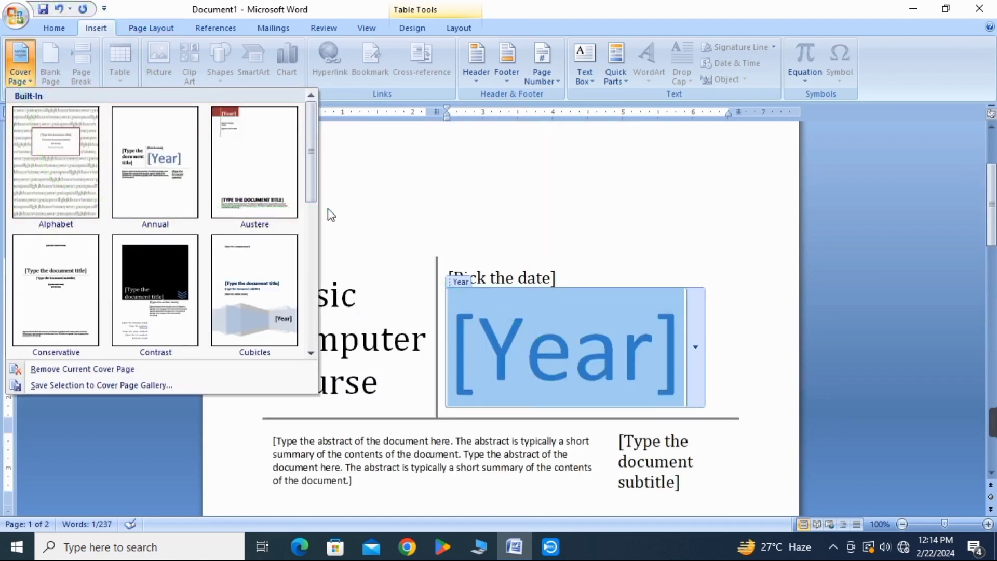
scroll(130, 259, down, 3)
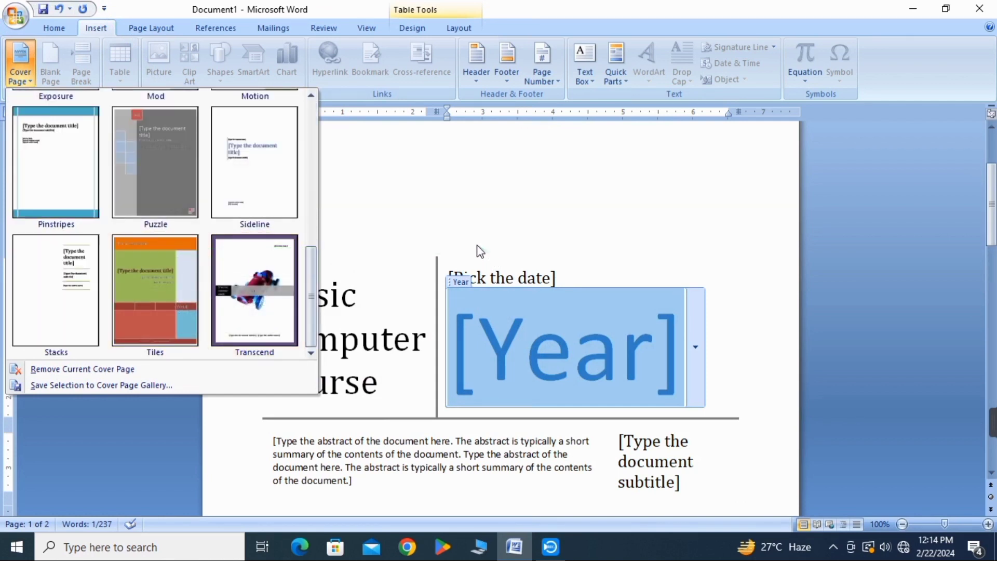
click(547, 204)
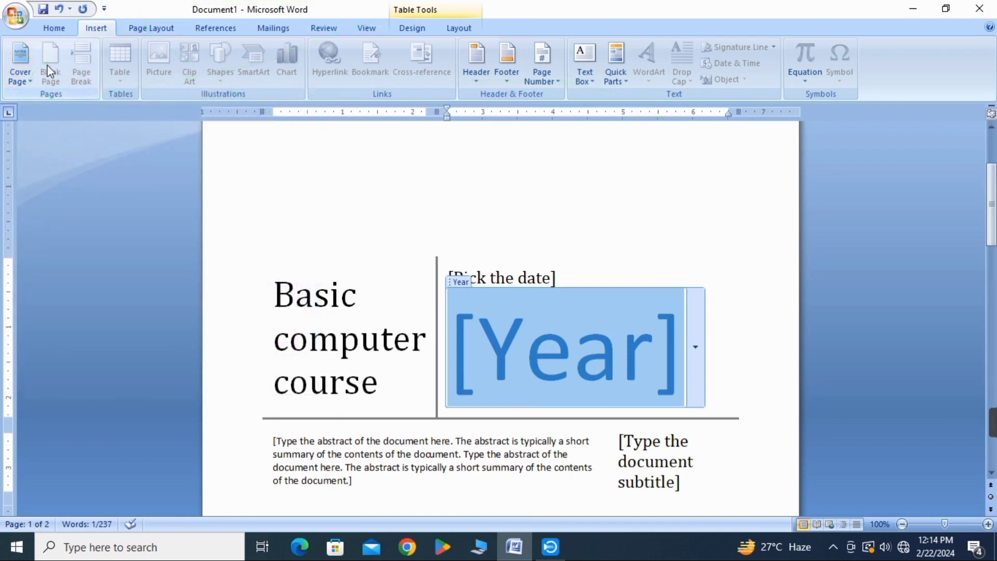
- Look over the page with the sample paragraphs, down to its end, and the commands for creating new documents
scroll(389, 243, down, 3)
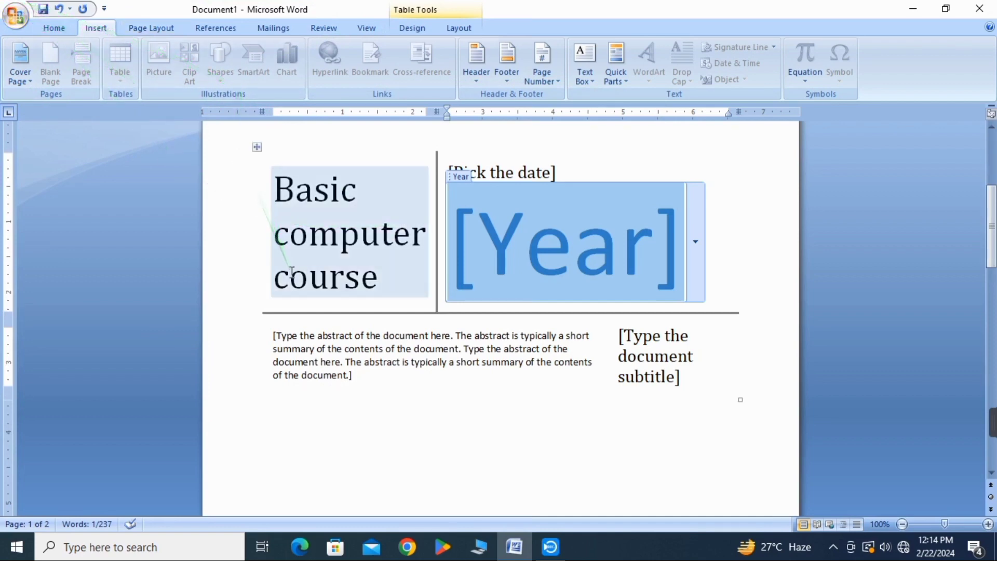
scroll(291, 273, down, 18)
scroll(305, 270, up, 5)
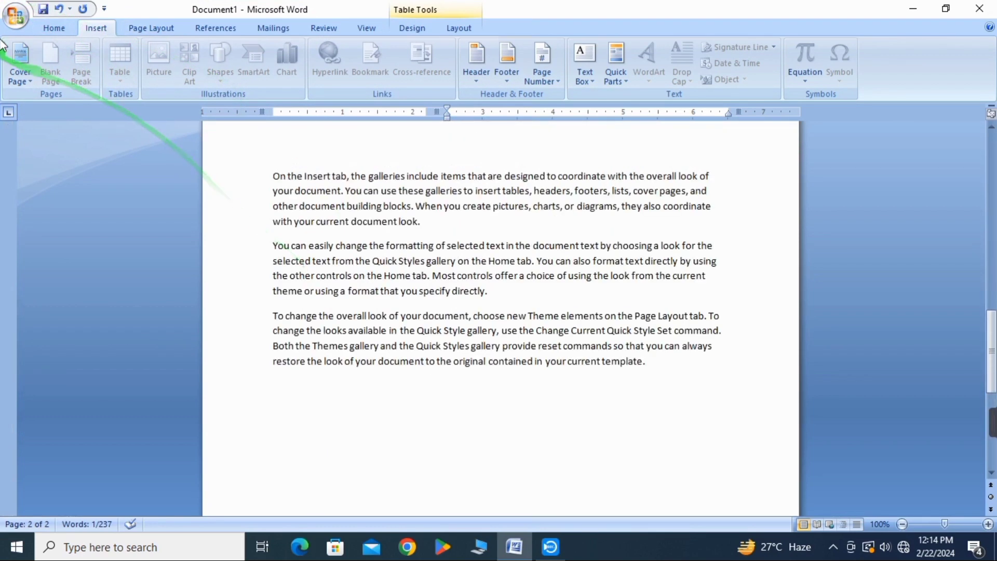
click(15, 16)
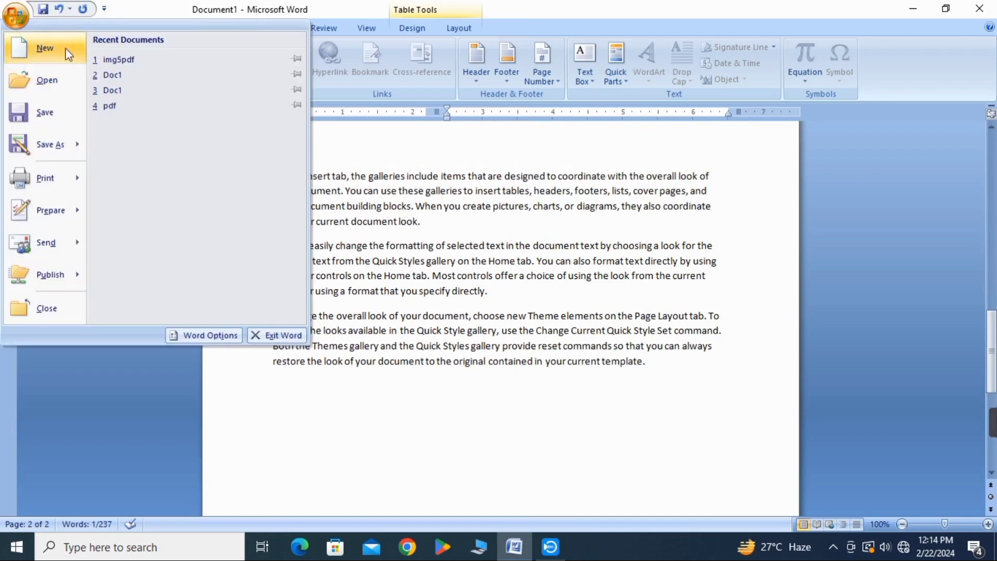
click(600, 280)
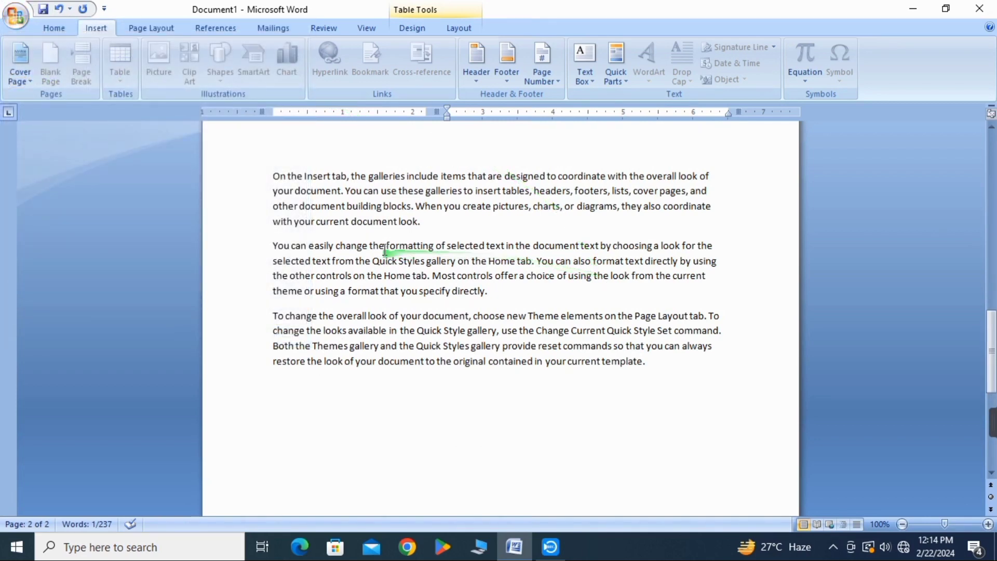
scroll(384, 244, up, 2)
scroll(385, 244, down, 2)
scroll(531, 327, down, 5)
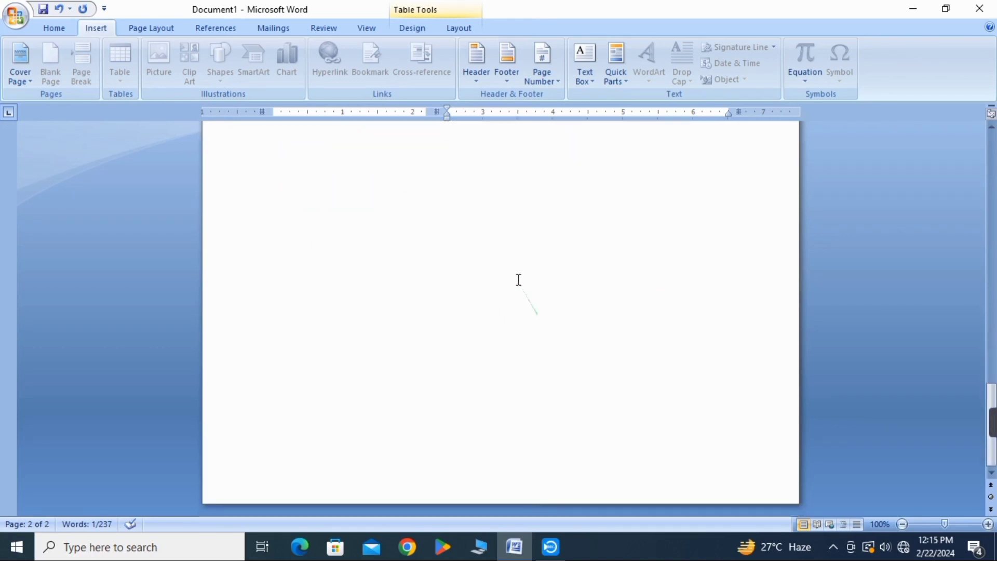
scroll(514, 275, up, 3)
scroll(674, 363, down, 3)
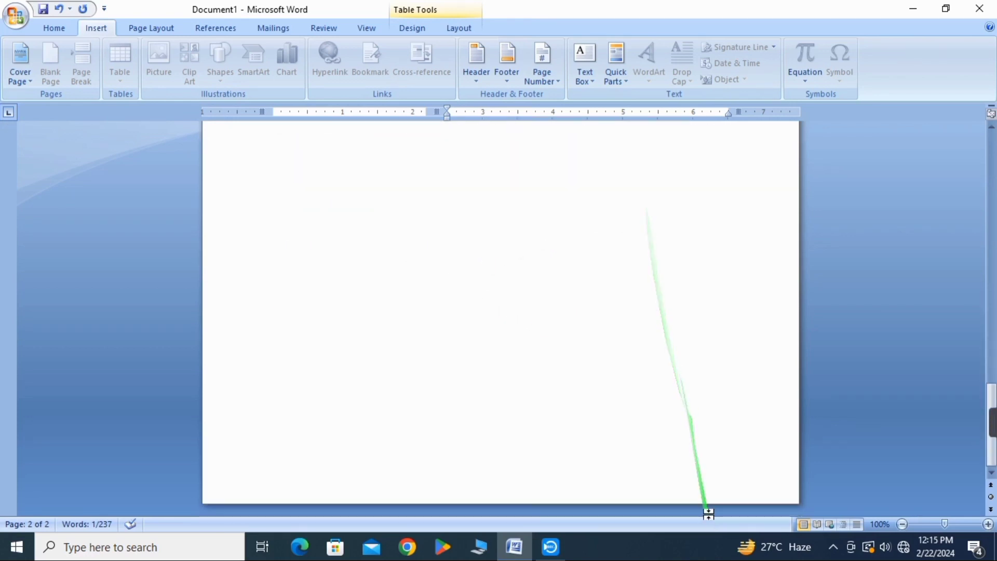
scroll(708, 472, up, 10)
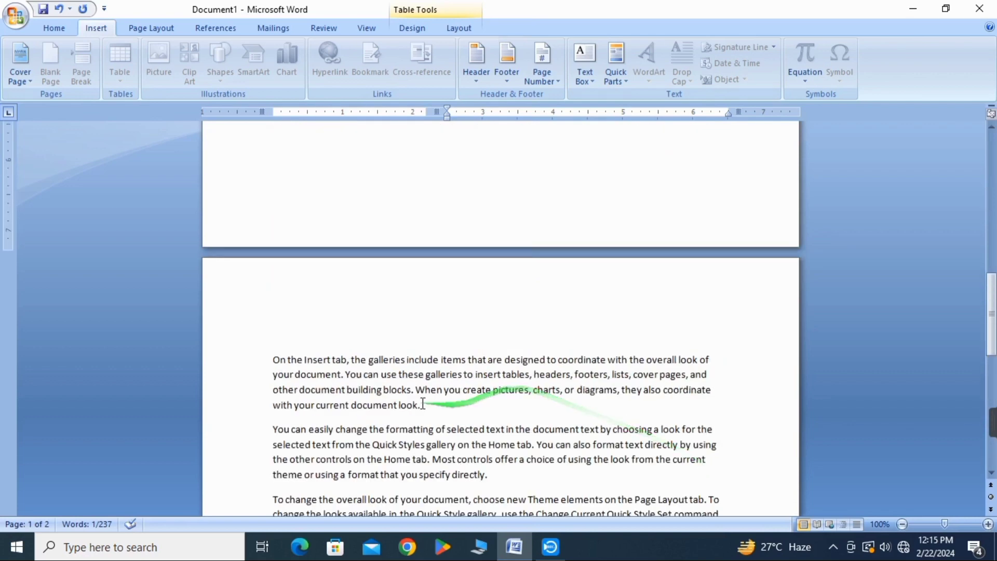
- Insert a blank page after the first sample paragraph, which ends with "your current document look."
click(439, 409)
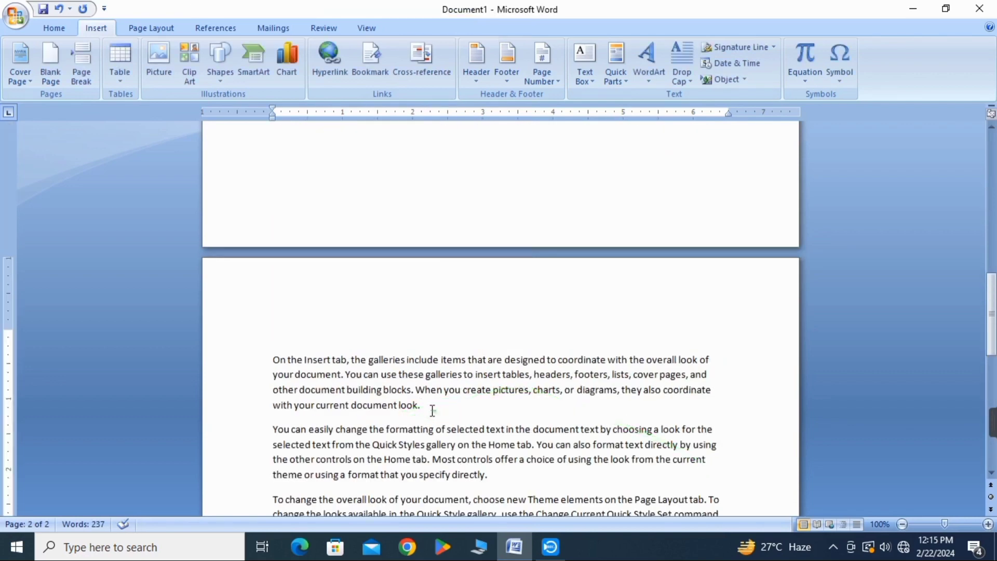
click(20, 19)
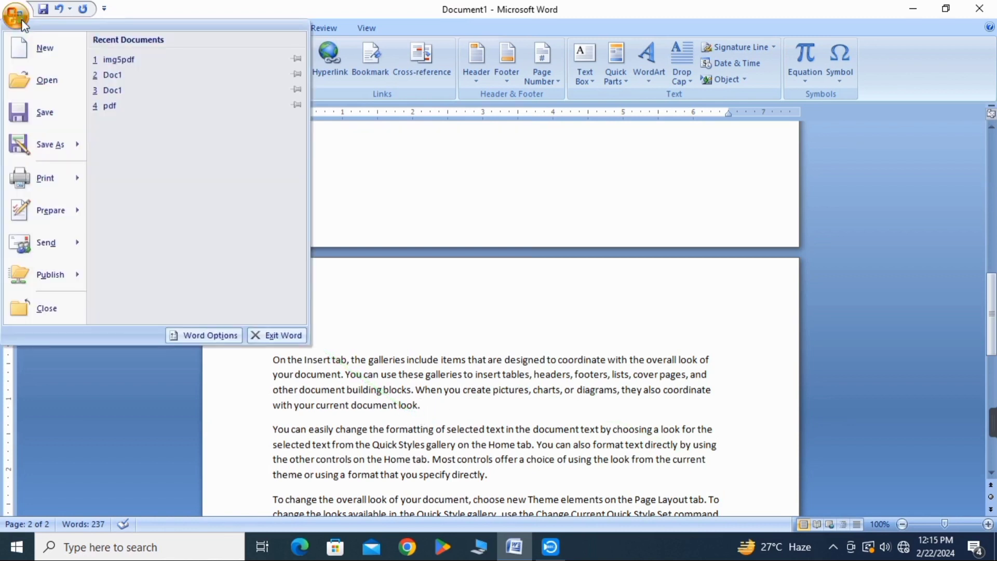
click(487, 321)
click(423, 414)
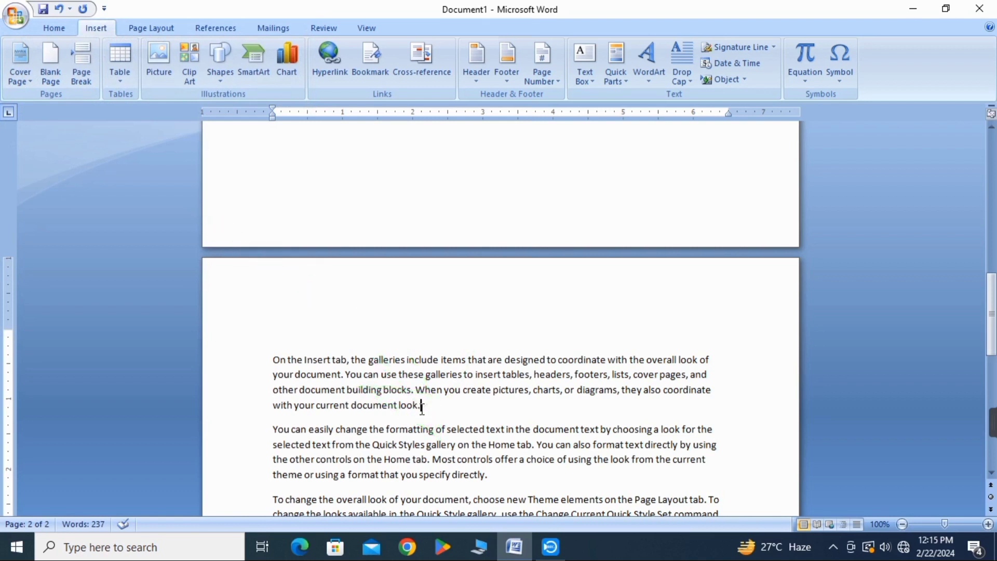
click(54, 58)
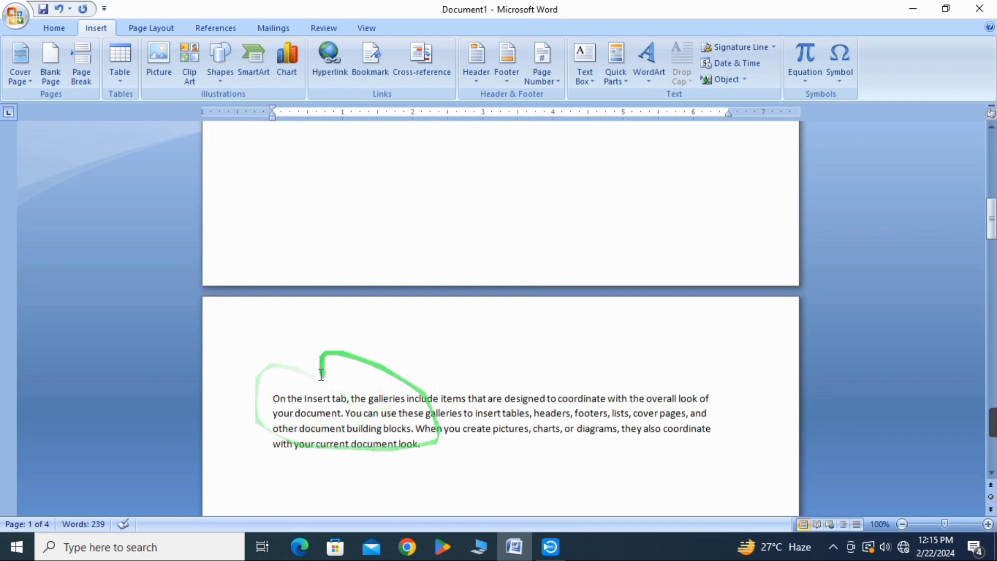
- Examine how the sample paragraphs are distributed before and after the inserted blank page
scroll(384, 423, down, 7)
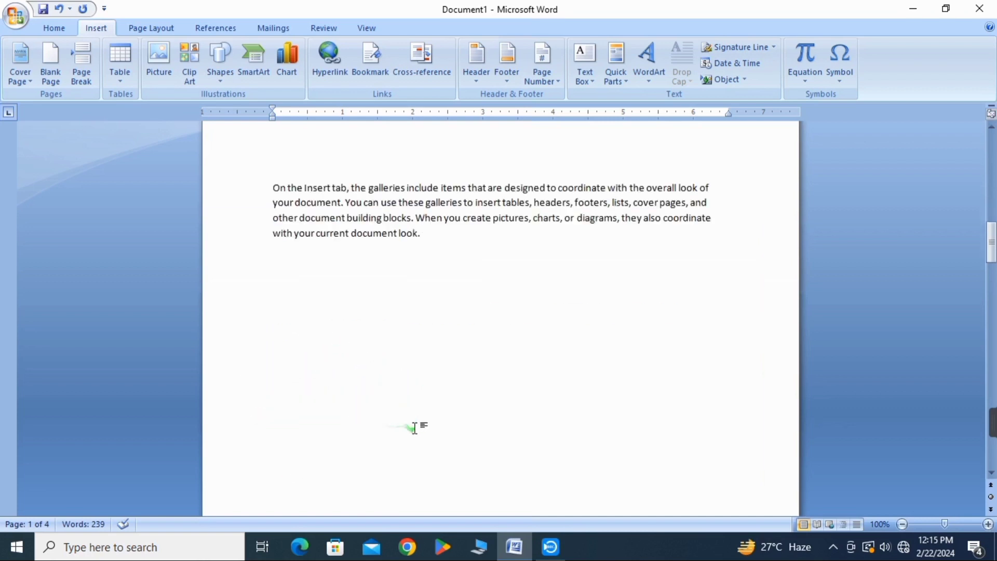
scroll(384, 342, up, 2)
scroll(556, 431, down, 7)
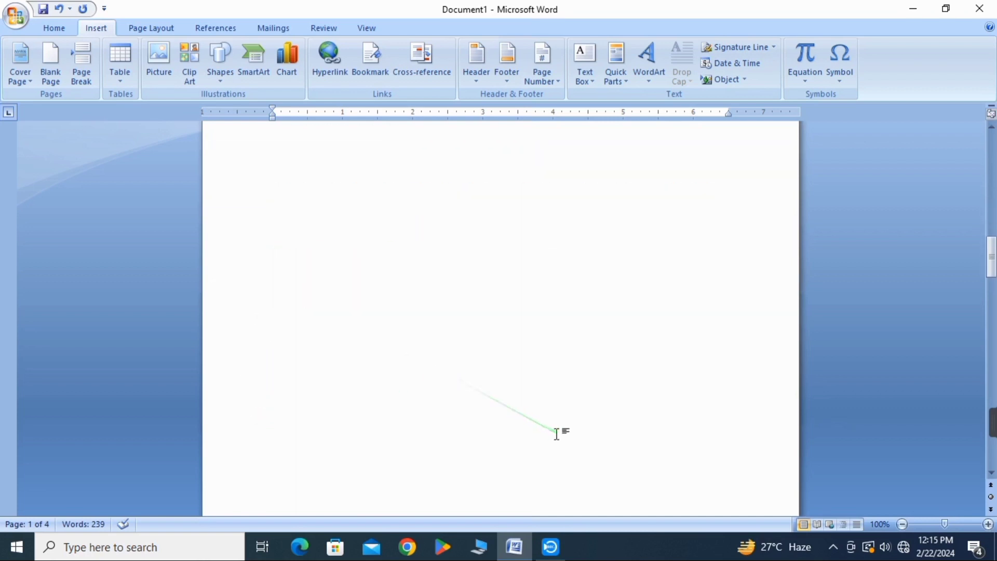
scroll(519, 405, up, 6)
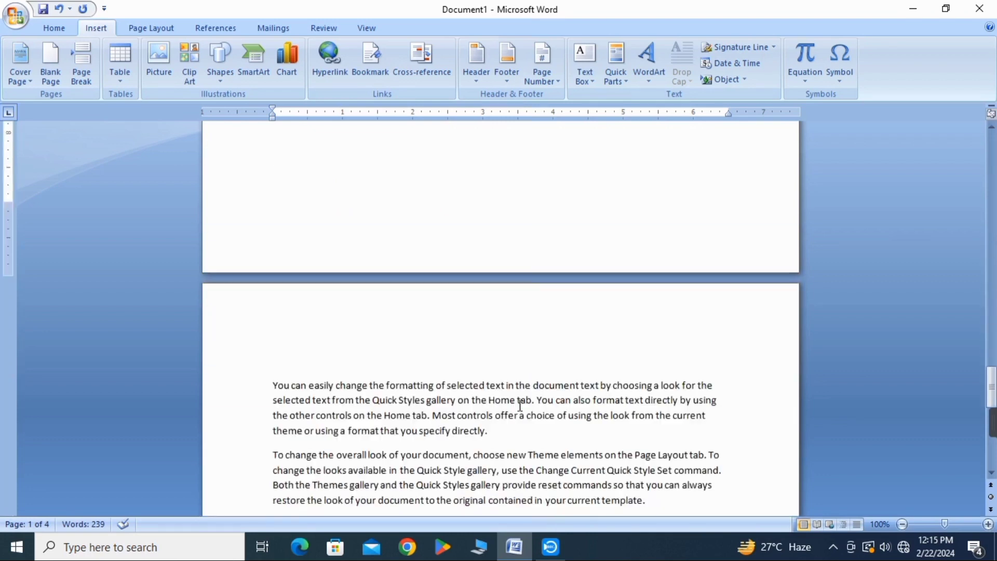
scroll(519, 404, down, 1)
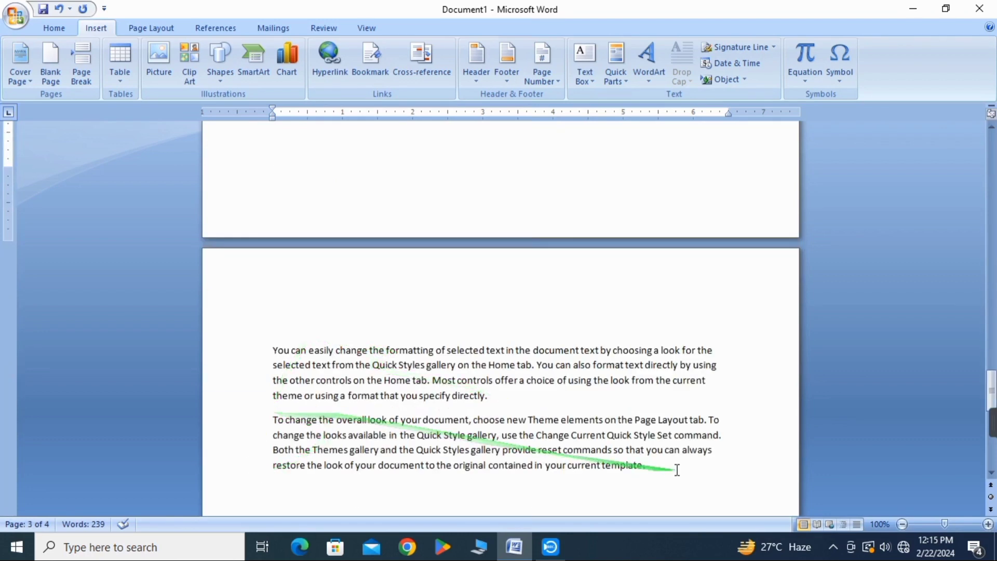
scroll(475, 89, up, 1)
scroll(516, 218, up, 7)
scroll(515, 218, up, 20)
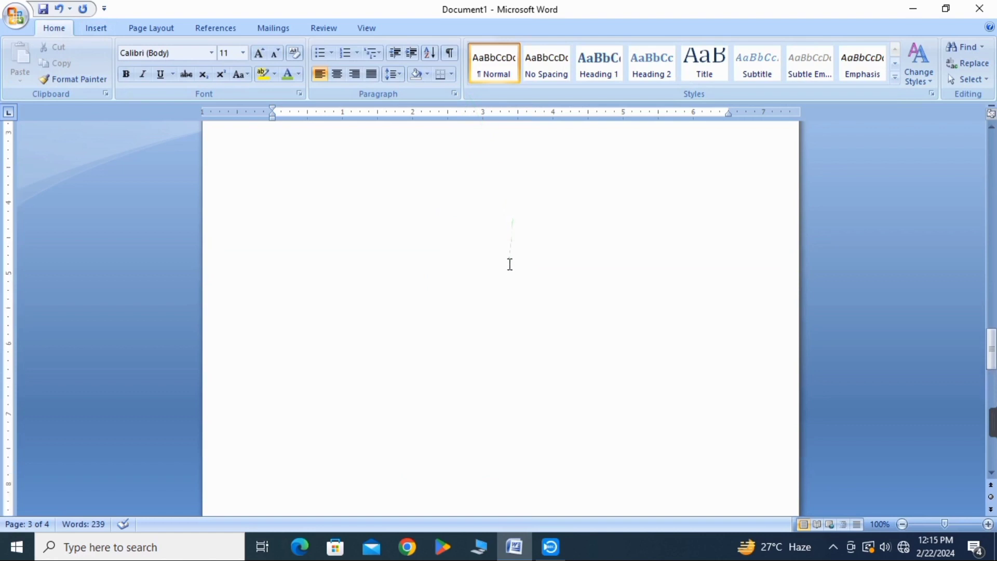
- Undo the blank page insertion
key(ctrl+z)
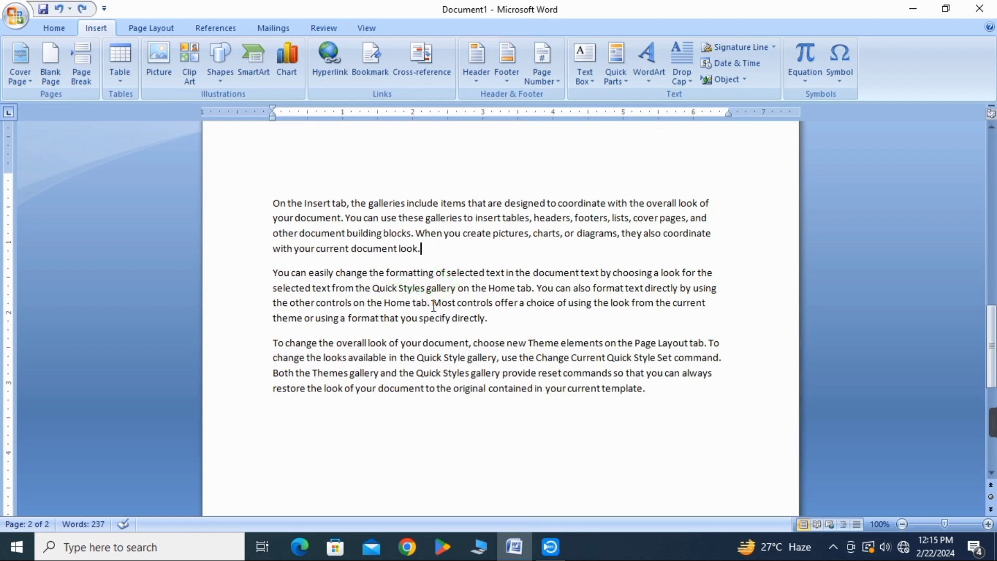
- Insert a page break before the sentence beginning "Most controls offer a choice" in the second sample paragraph
drag(434, 306, 645, 406)
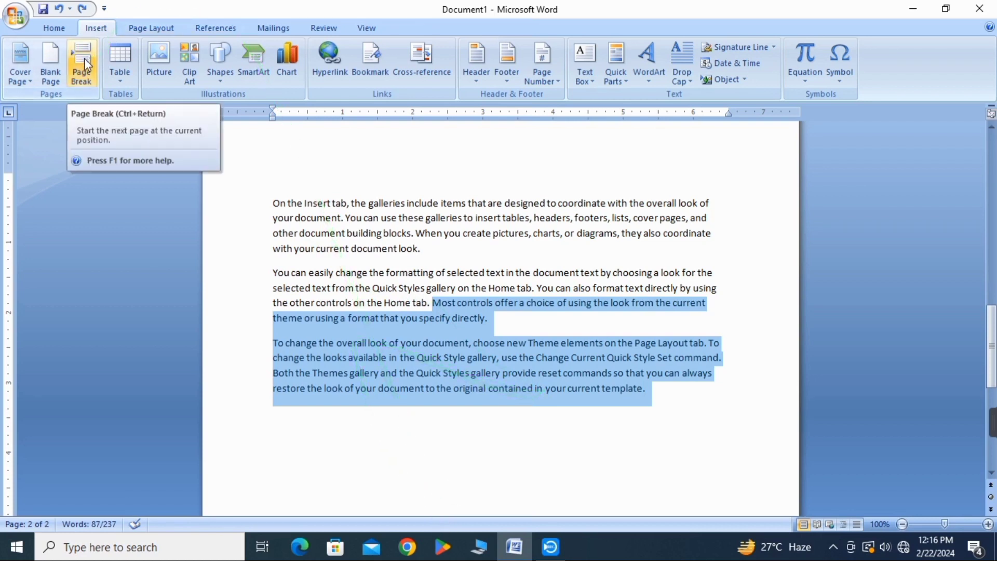
click(390, 356)
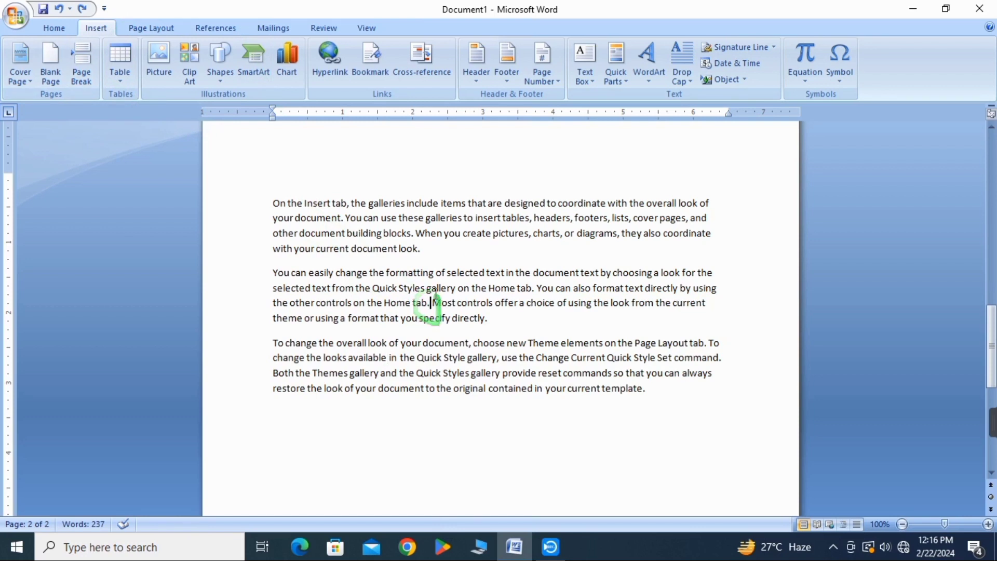
click(89, 70)
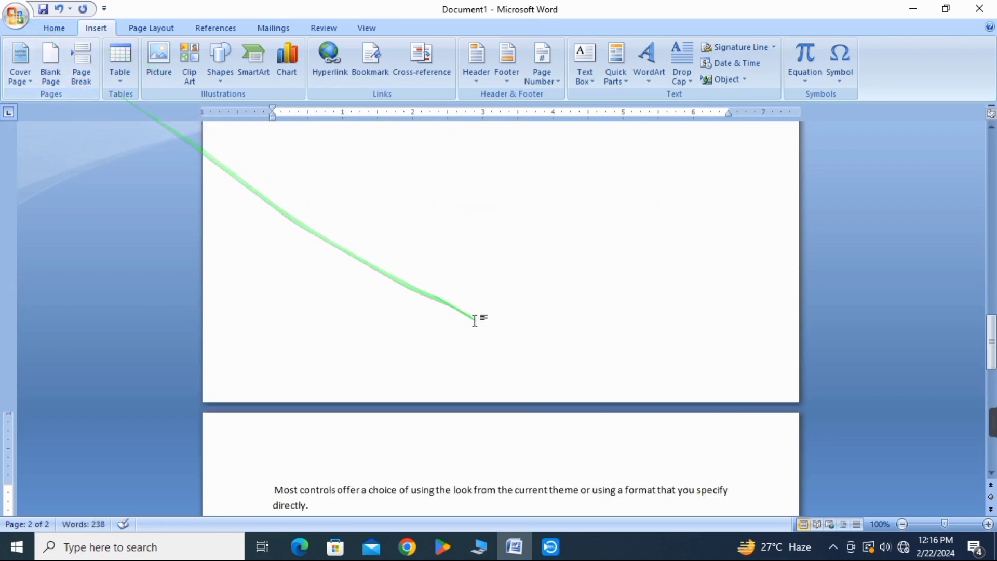
- Check how the text is split between the two pages, and remove the page break before "Most controls offer a choice"
scroll(470, 306, up, 15)
scroll(446, 296, down, 4)
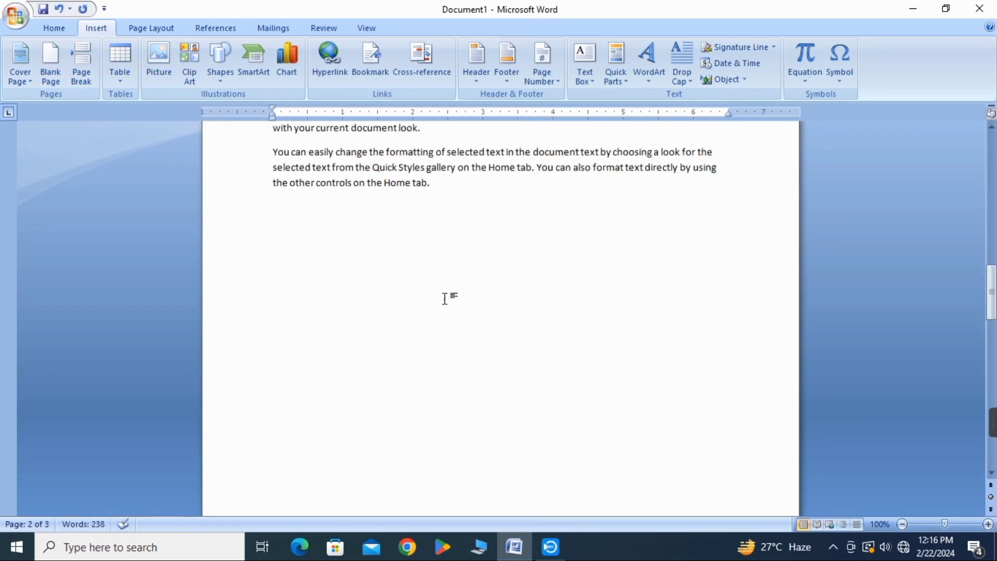
scroll(445, 296, up, 5)
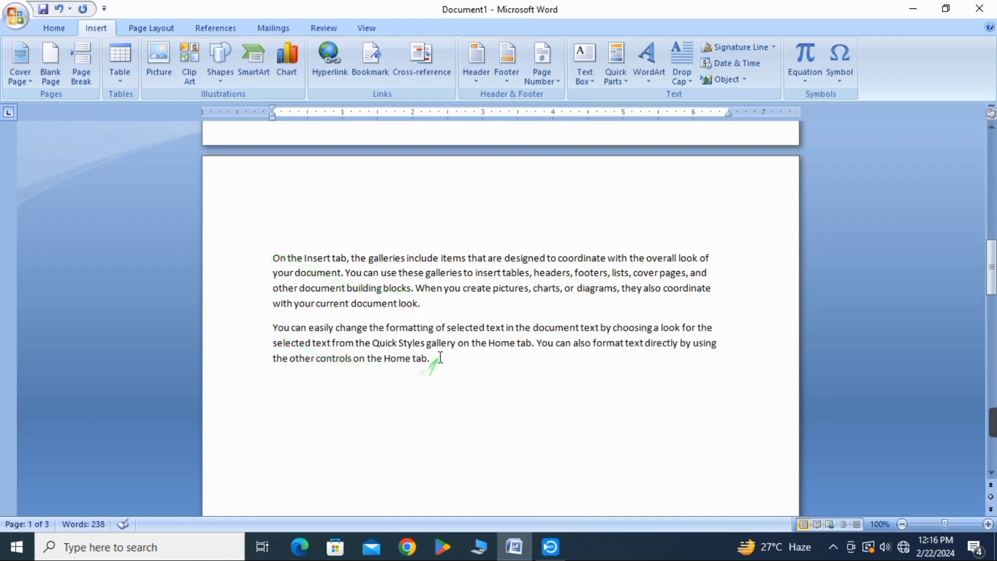
scroll(440, 337, down, 13)
scroll(440, 328, down, 8)
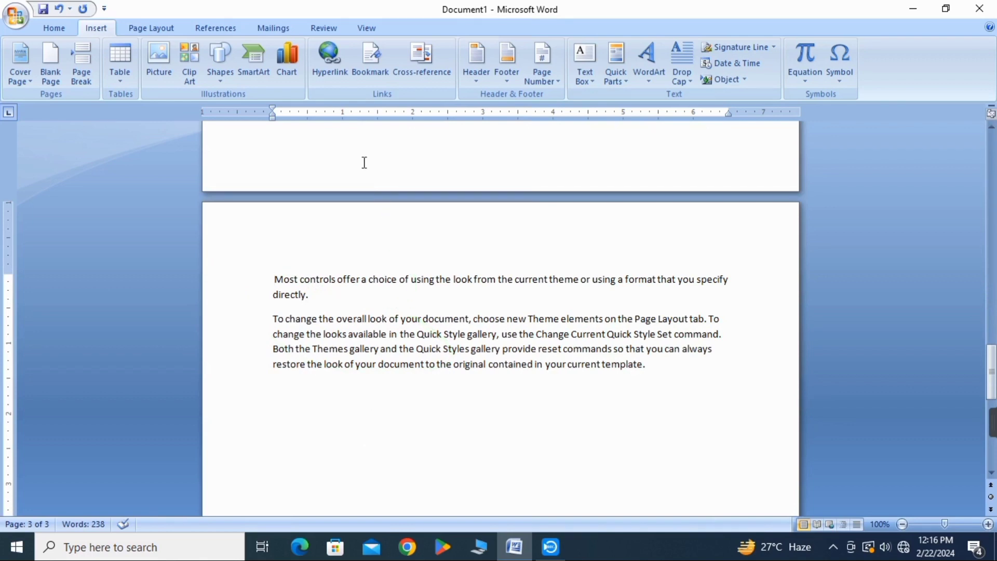
key(BackSpace)
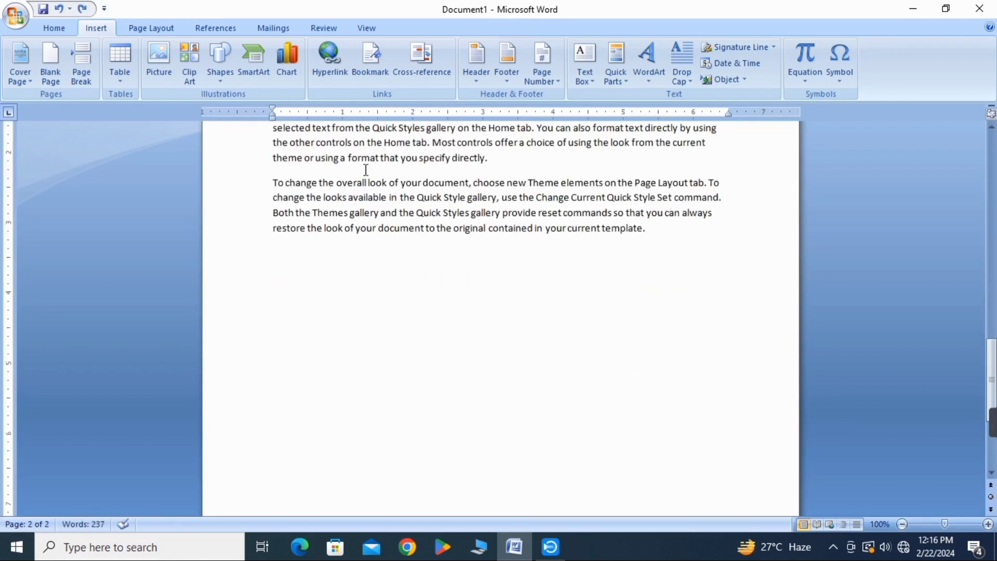
- Insert a table with 5 columns and 4 rows below the last sample paragraph
scroll(366, 170, up, 15)
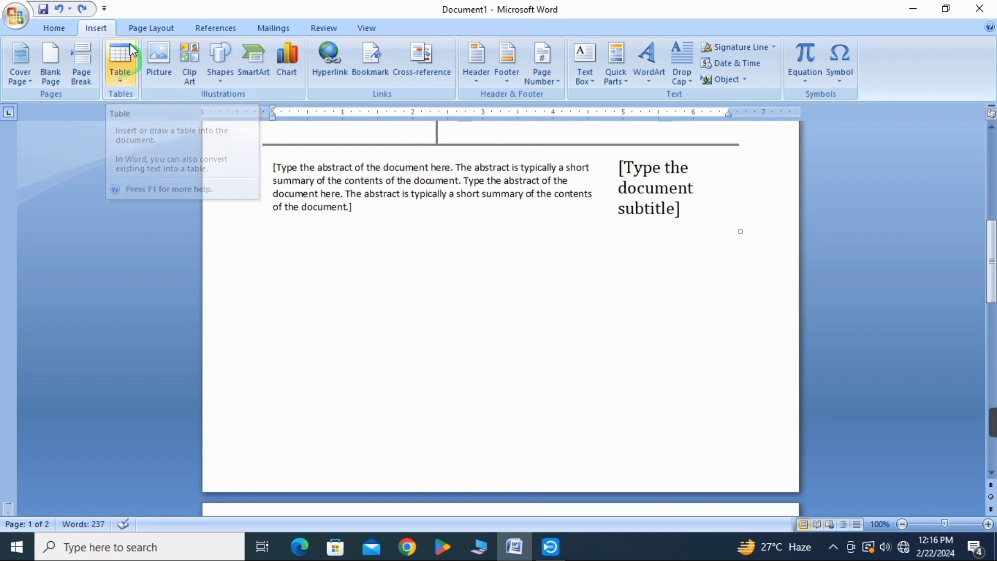
click(122, 87)
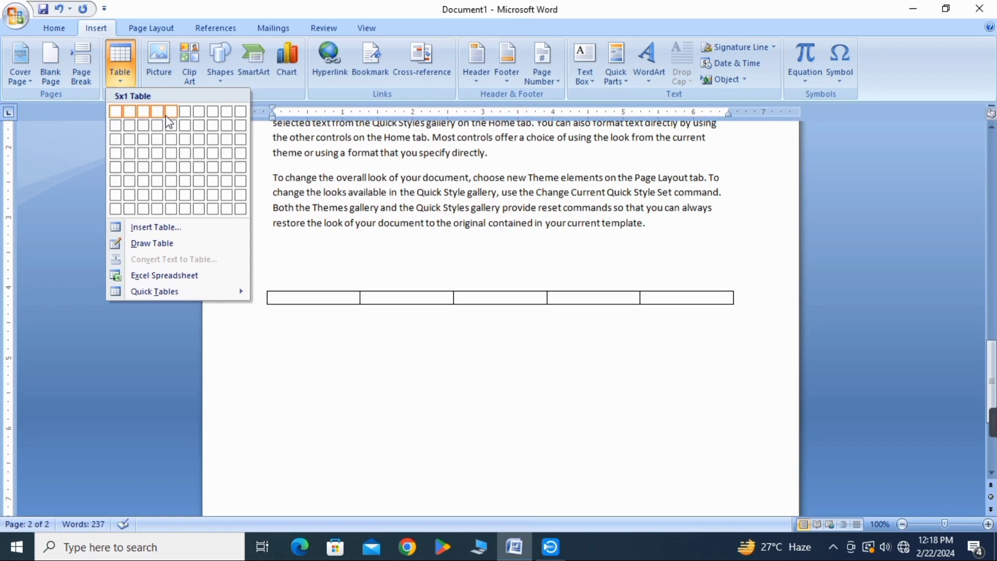
click(172, 151)
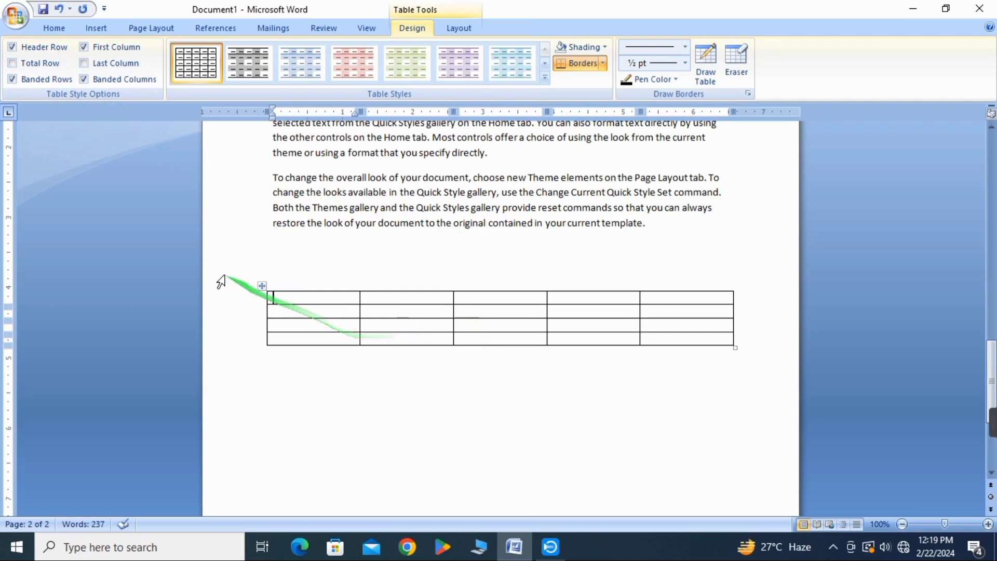
- Try the table style options by switching First Column, Total Row and Last Column on and off
click(85, 48)
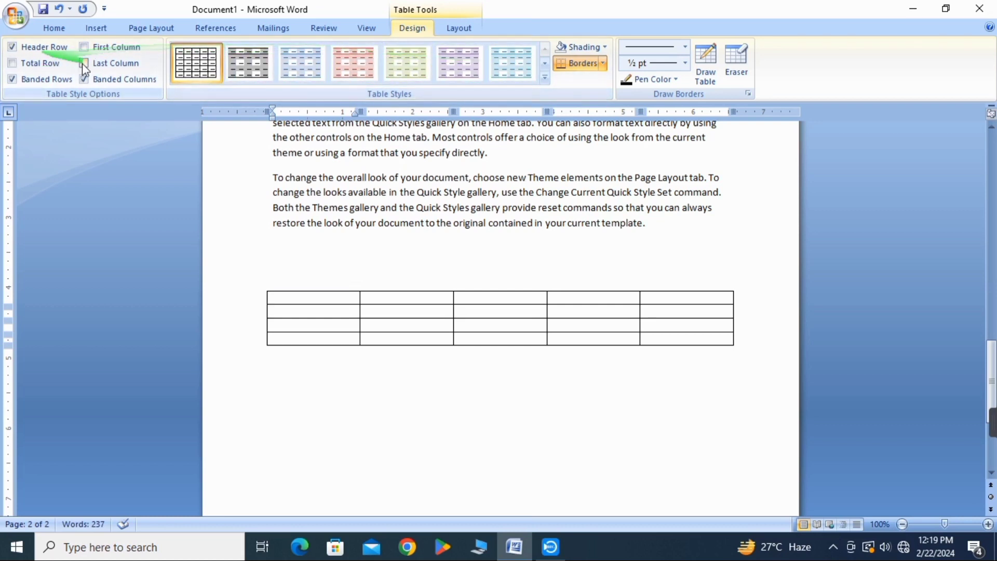
click(84, 47)
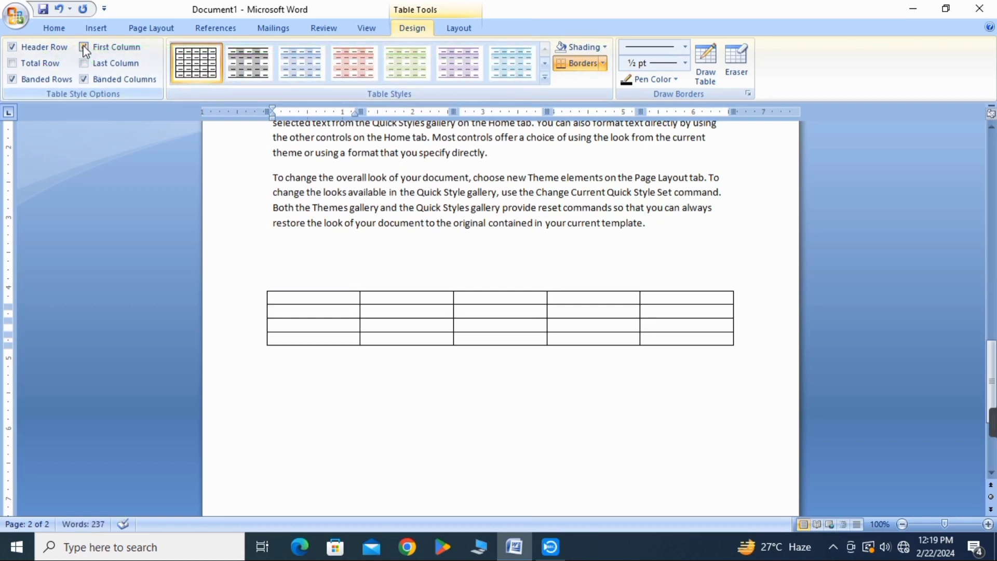
click(14, 63)
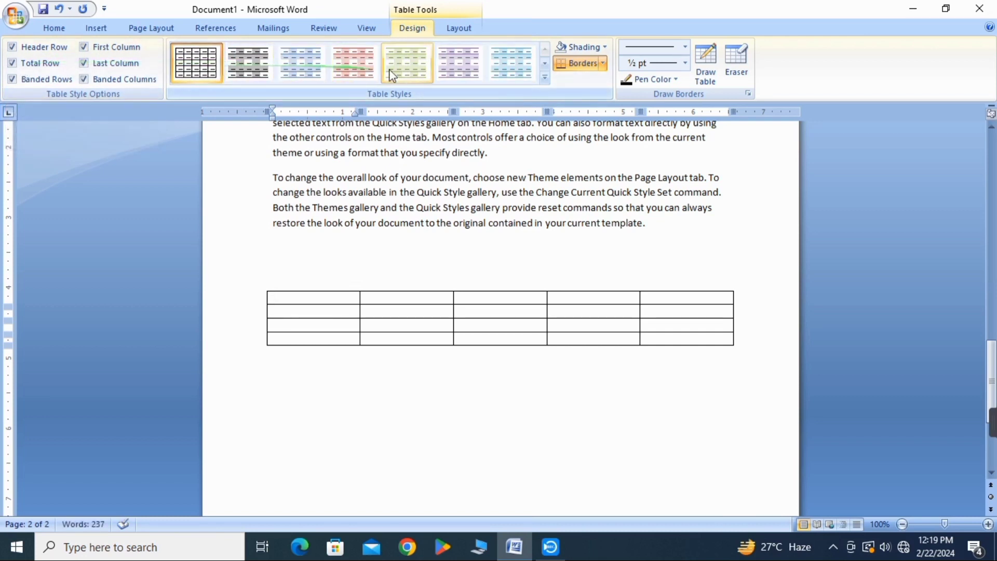
click(12, 64)
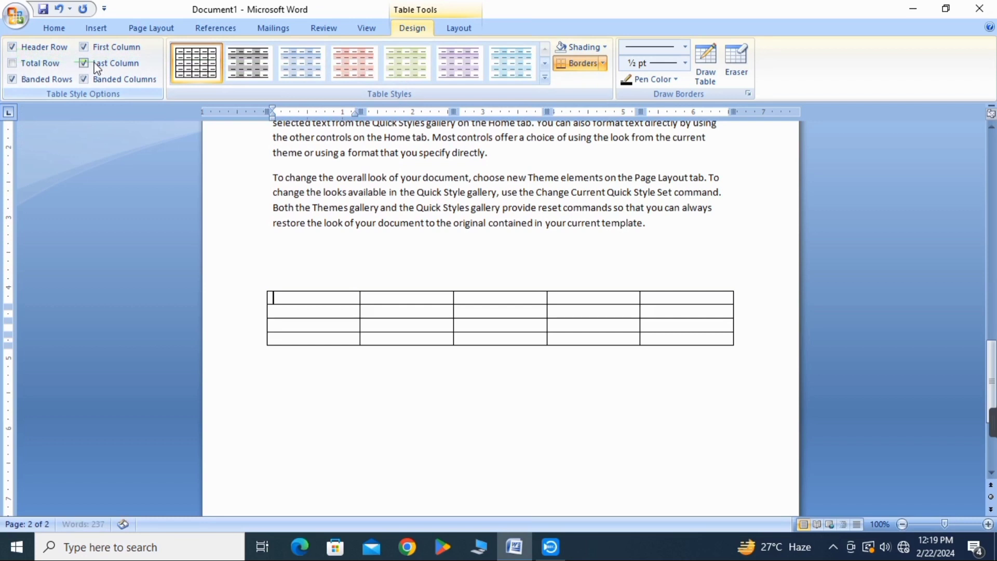
click(83, 64)
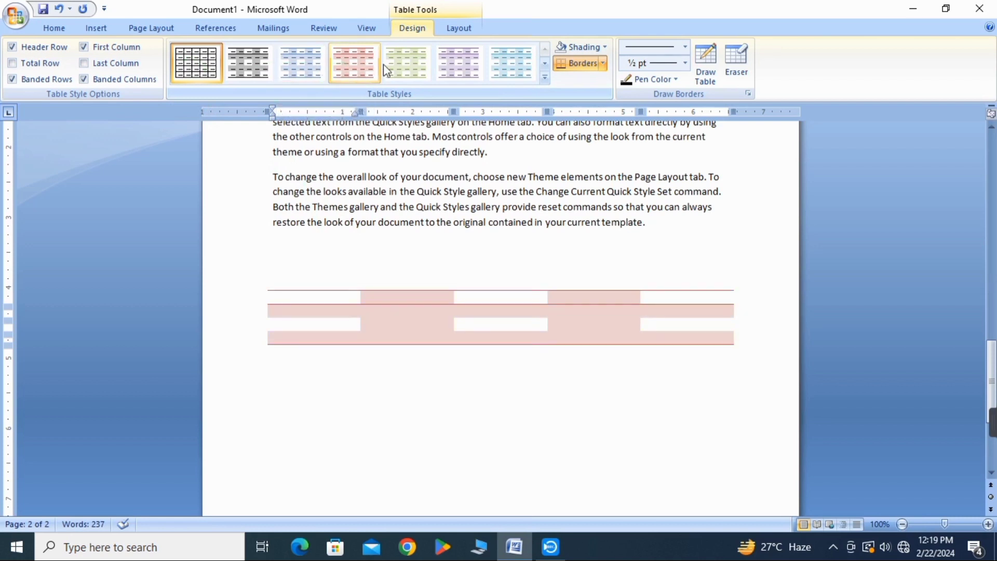
- Shade the table's first cell yellow and the cell in the third row and third column red
click(601, 49)
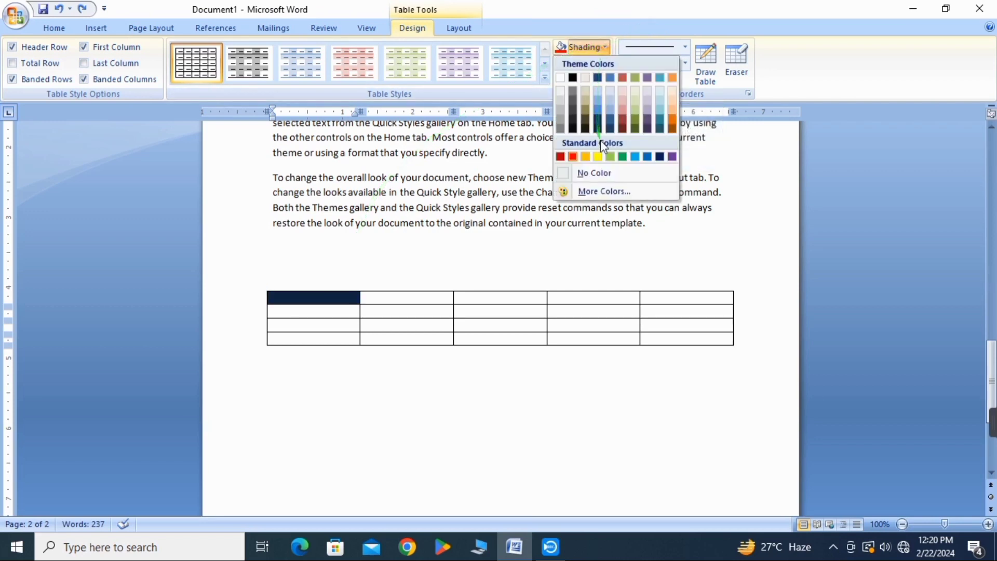
click(598, 156)
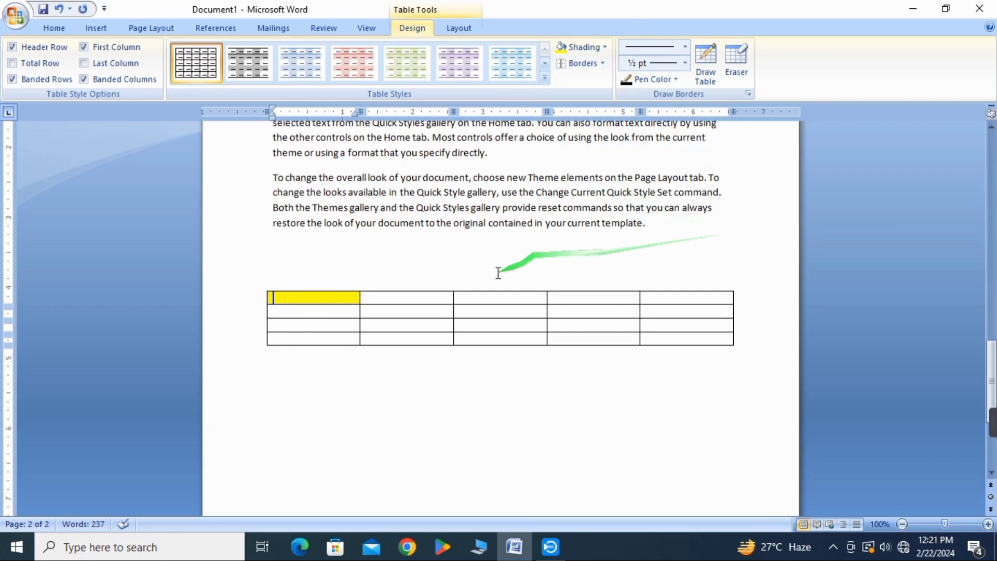
click(473, 326)
click(592, 48)
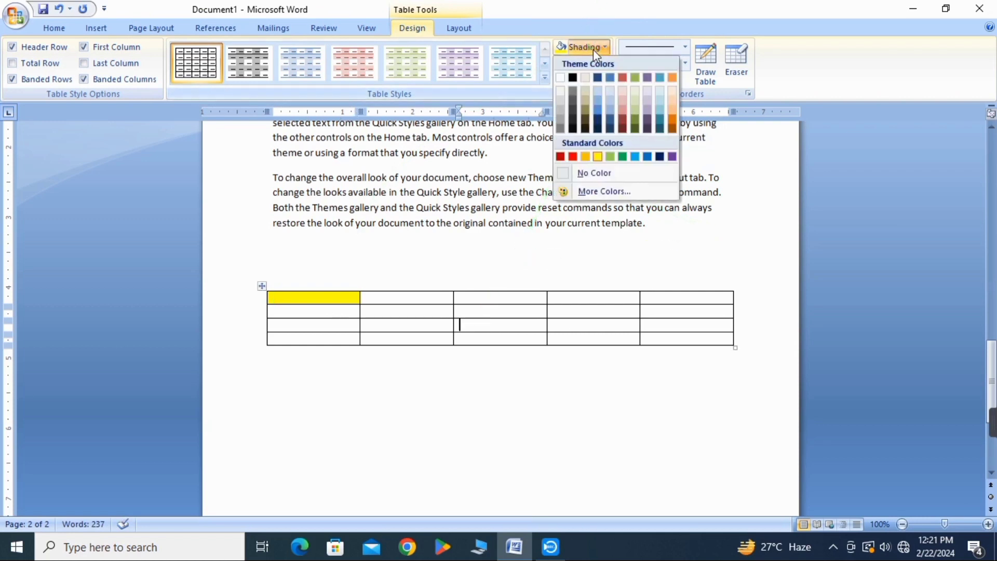
click(573, 157)
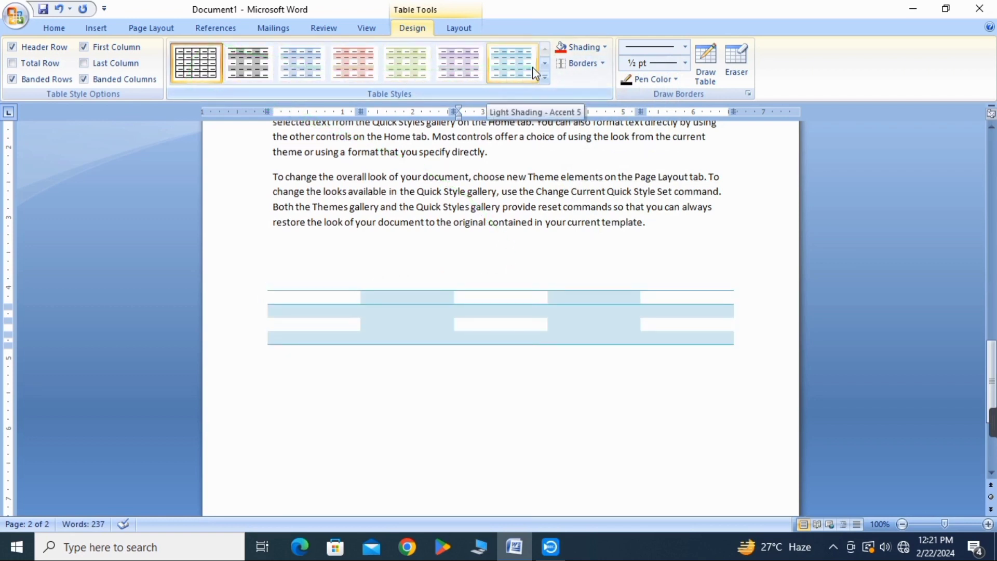
- Try to erase the cell borders across the table's last column with the Eraser, and undo the erasure
click(739, 62)
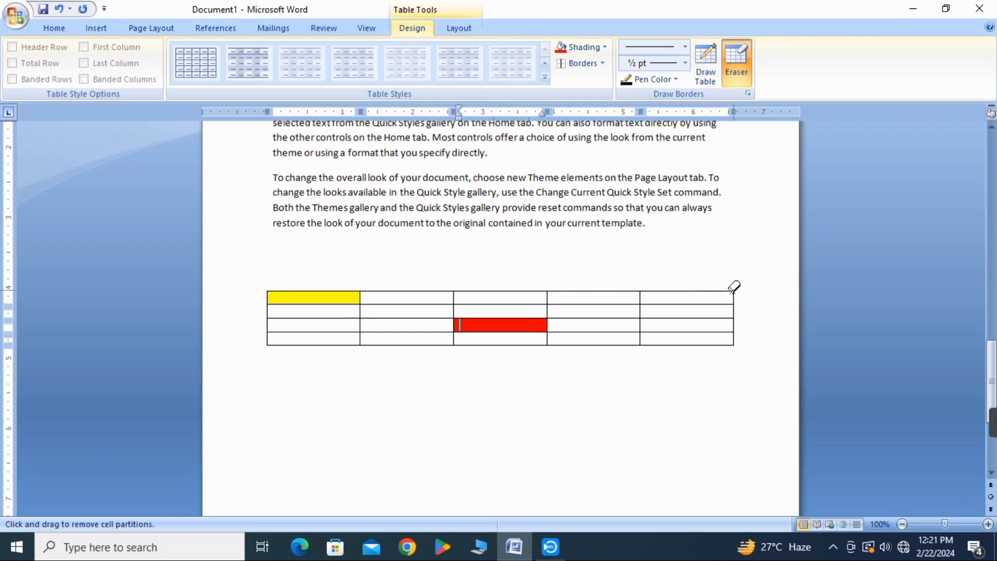
mouse_move(646, 288)
mouse_down()
mouse_move(687, 288)
mouse_move(734, 342)
mouse_up()
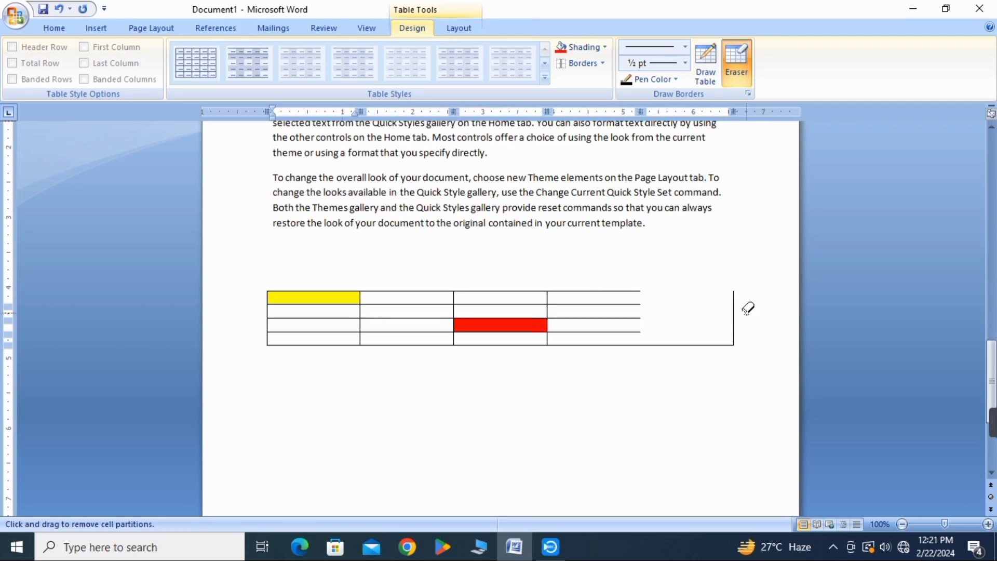
key(ctrl+z)
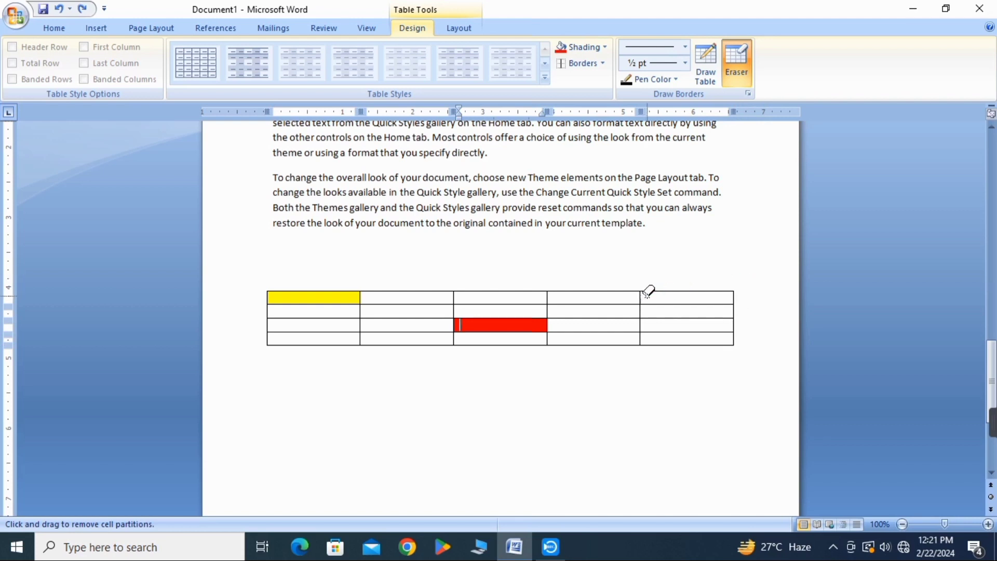
- Erase the top border of the first row's last cell, and draw vertical lines splitting the table's fourth and second columns
mouse_move(642, 294)
mouse_down()
mouse_move(743, 307)
mouse_move(734, 296)
mouse_up()
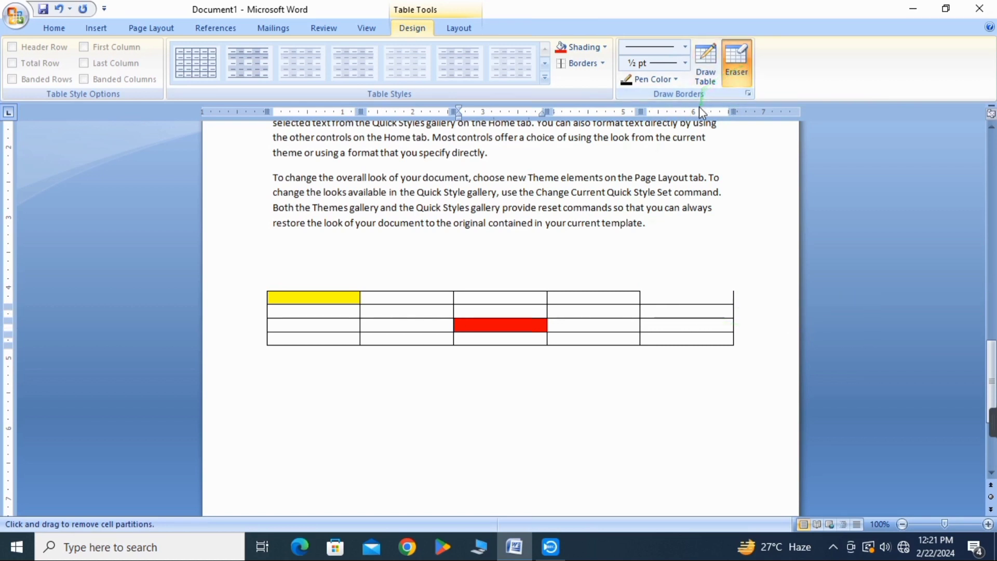
click(711, 58)
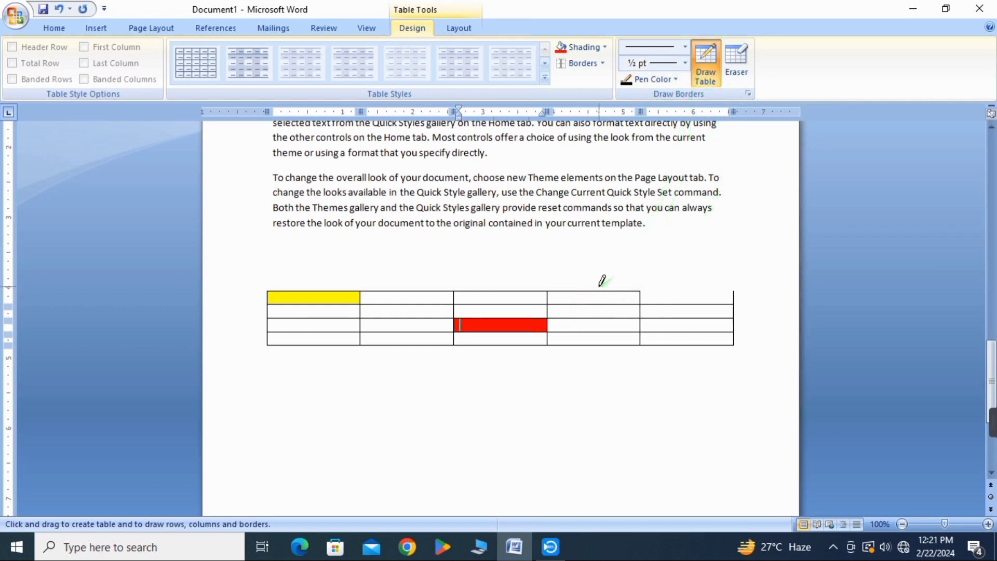
drag(593, 290, 602, 342)
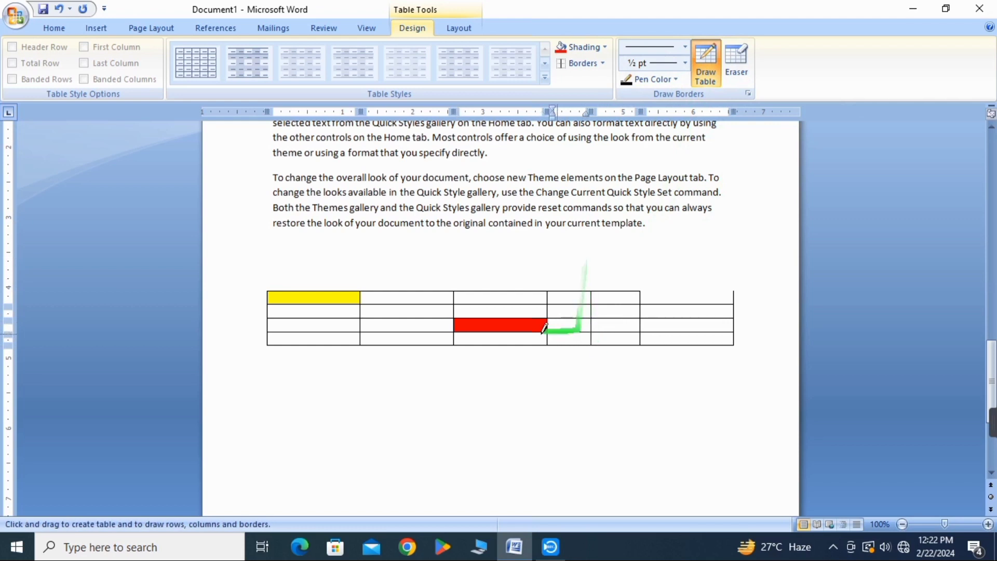
drag(397, 290, 410, 346)
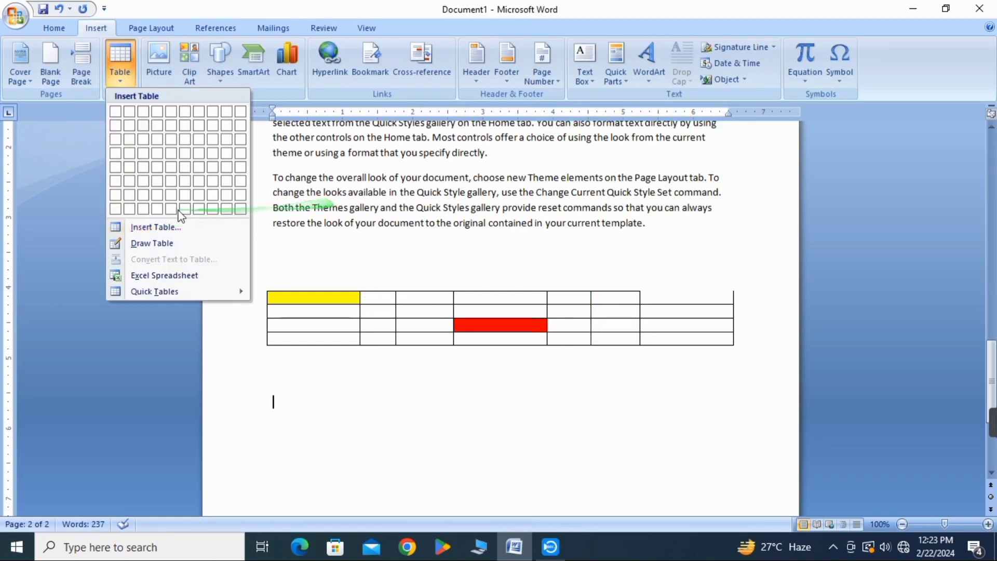
- Insert a second table with 8 columns, 5 rows and automatic fixed column width below the first table
click(152, 227)
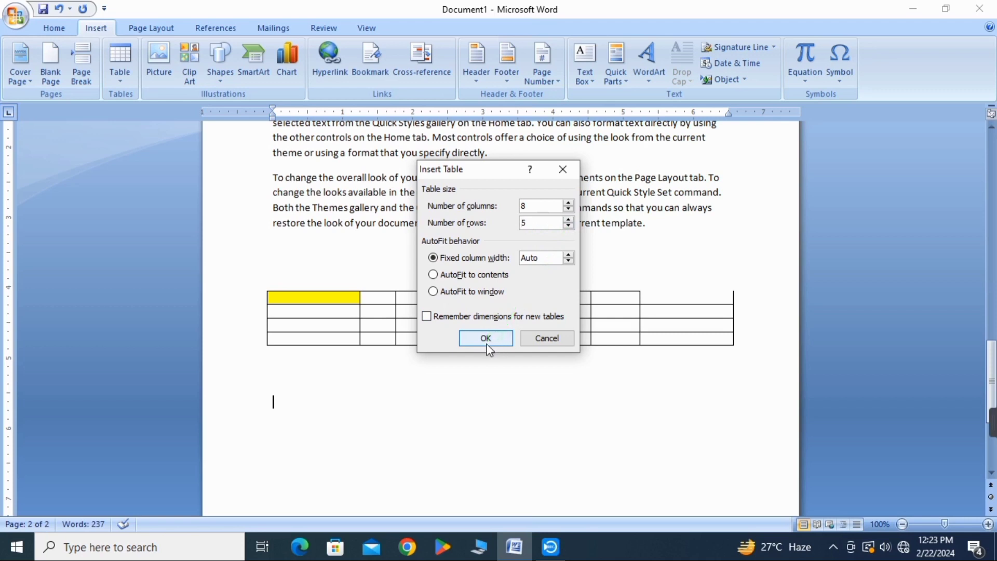
click(487, 345)
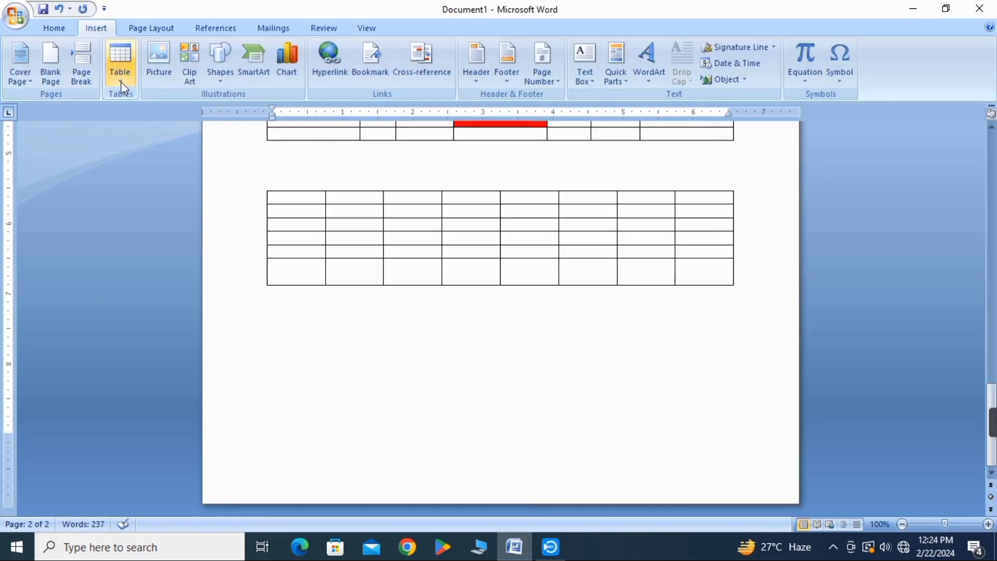
- Draw the outer frame of a third table, about 5.3 inches wide and 0.9 inches high, below the eight-column table
click(121, 82)
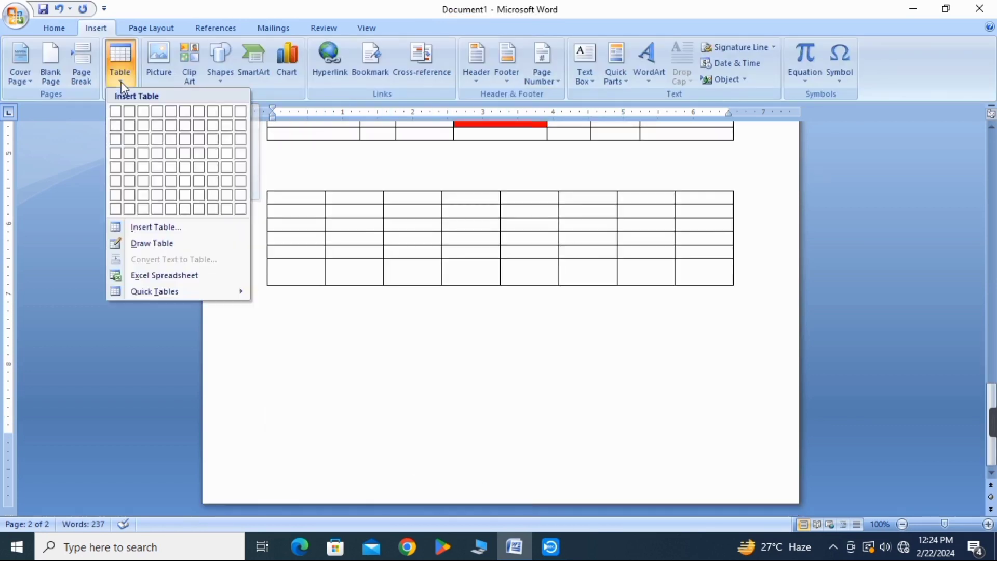
click(145, 244)
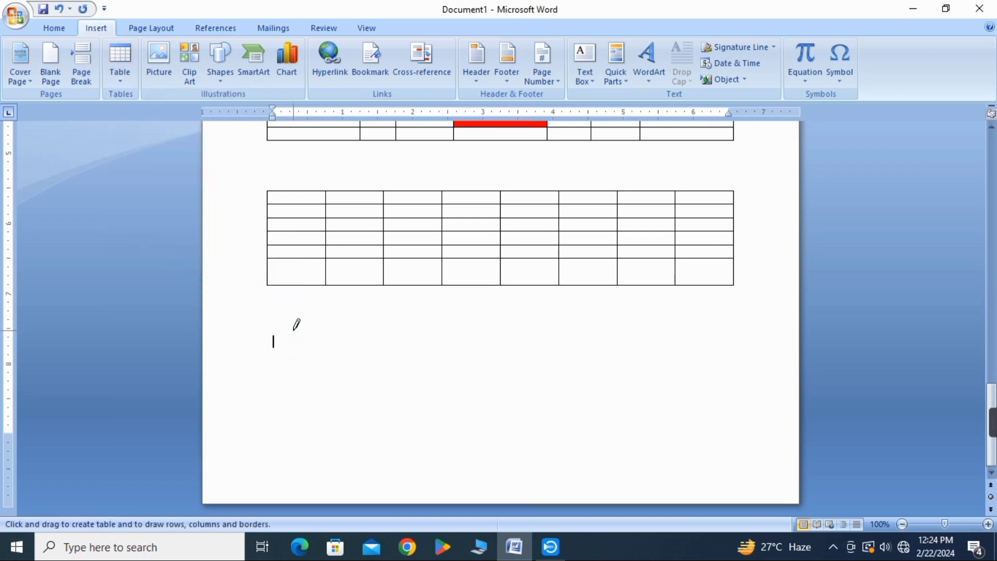
mouse_move(271, 343)
mouse_down()
mouse_move(509, 363)
mouse_move(614, 407)
mouse_move(646, 407)
mouse_up()
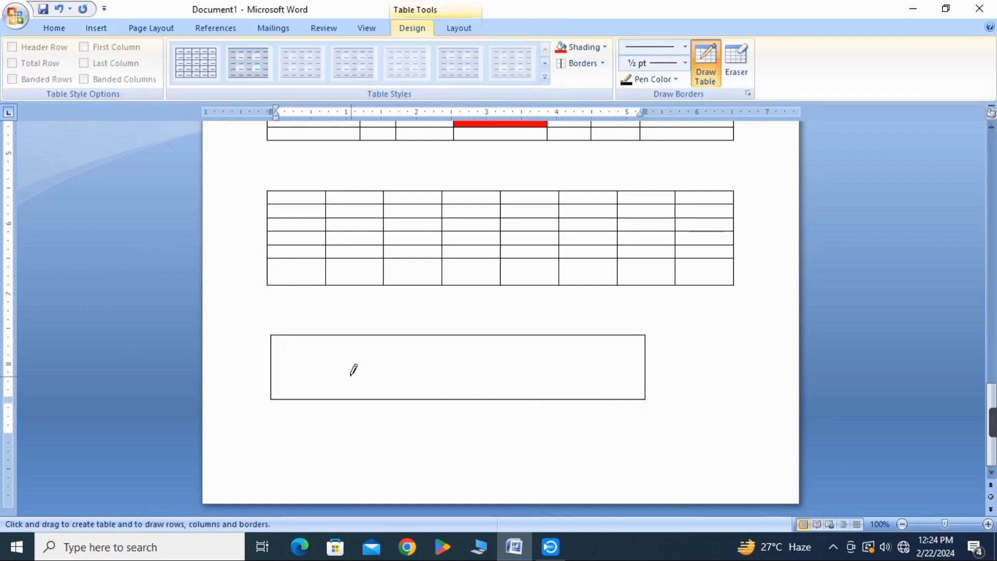
- Divide the hand-drawn table into five columns and two rows by drawing four vertical lines and one horizontal line
drag(311, 335, 324, 401)
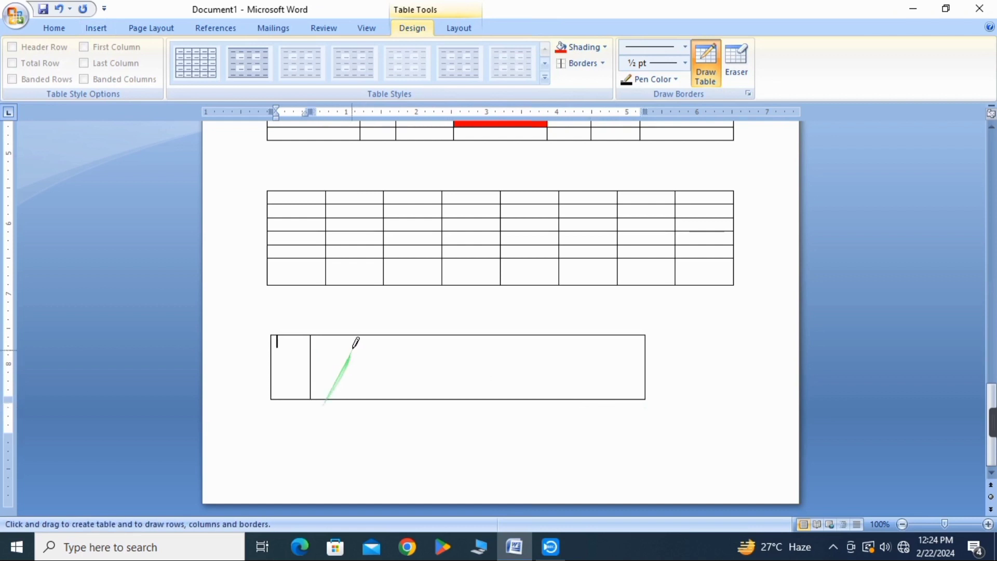
mouse_move(363, 336)
mouse_down()
mouse_move(385, 397)
mouse_move(372, 397)
mouse_up()
drag(428, 335, 438, 395)
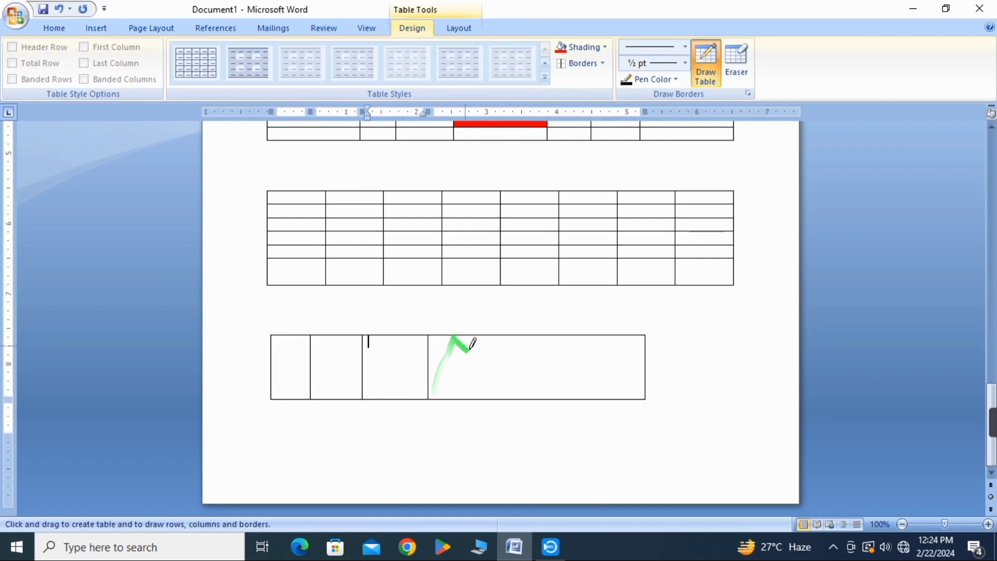
drag(493, 332, 500, 374)
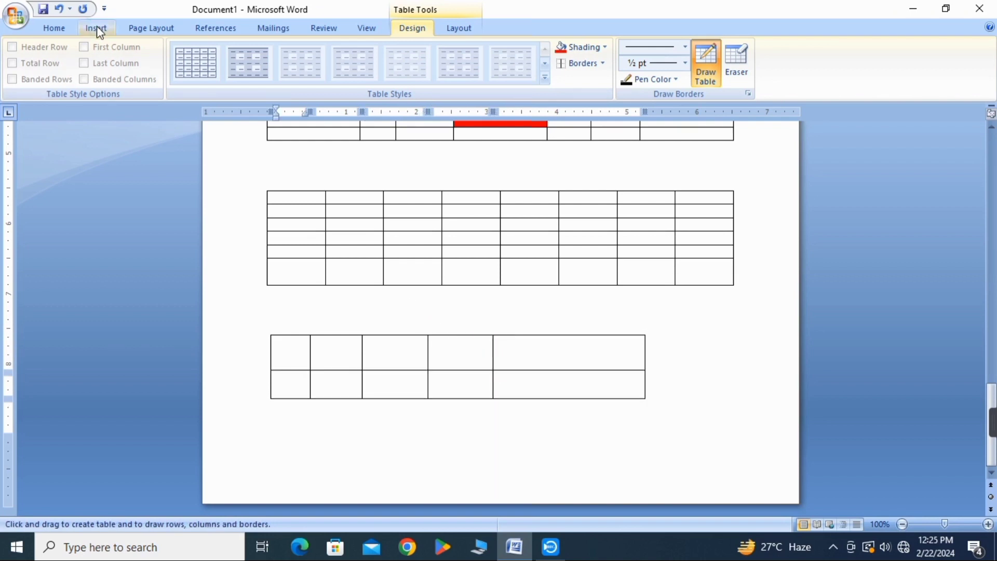
click(97, 28)
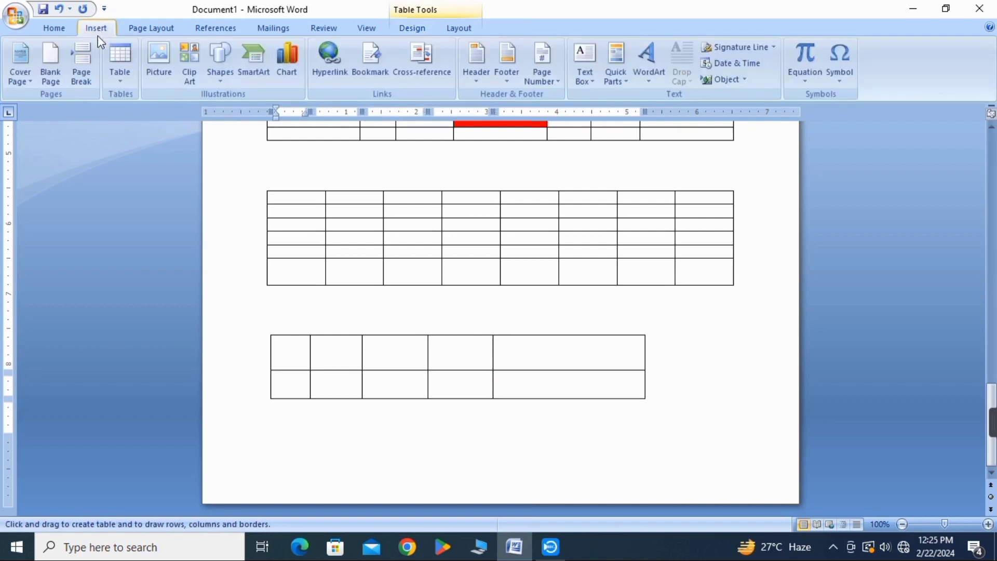
- Convert the three paragraphs starting with "On the Insert tab" into a one-column table, with fixed automatic column width and text separated at paragraphs
click(121, 80)
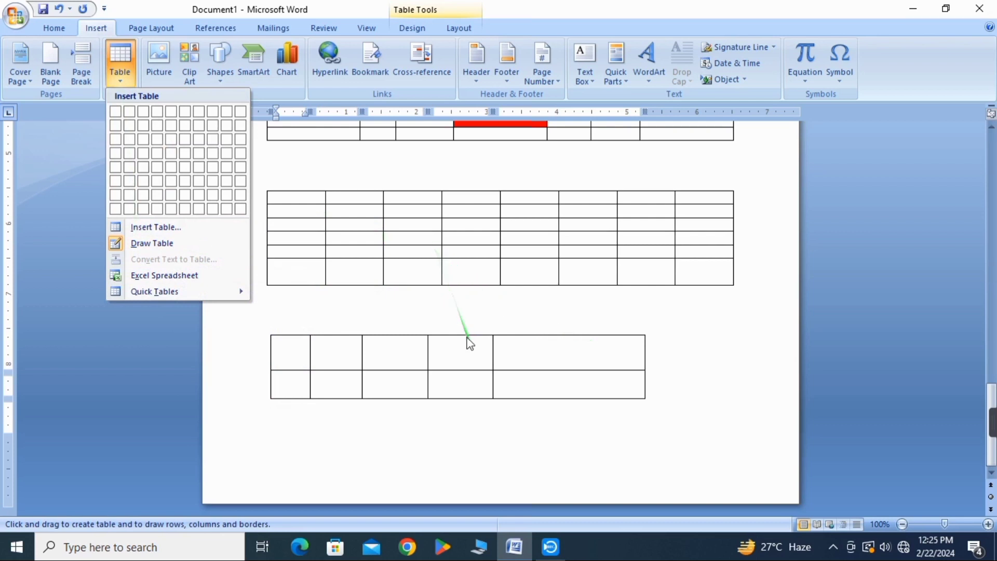
scroll(450, 309, up, 1)
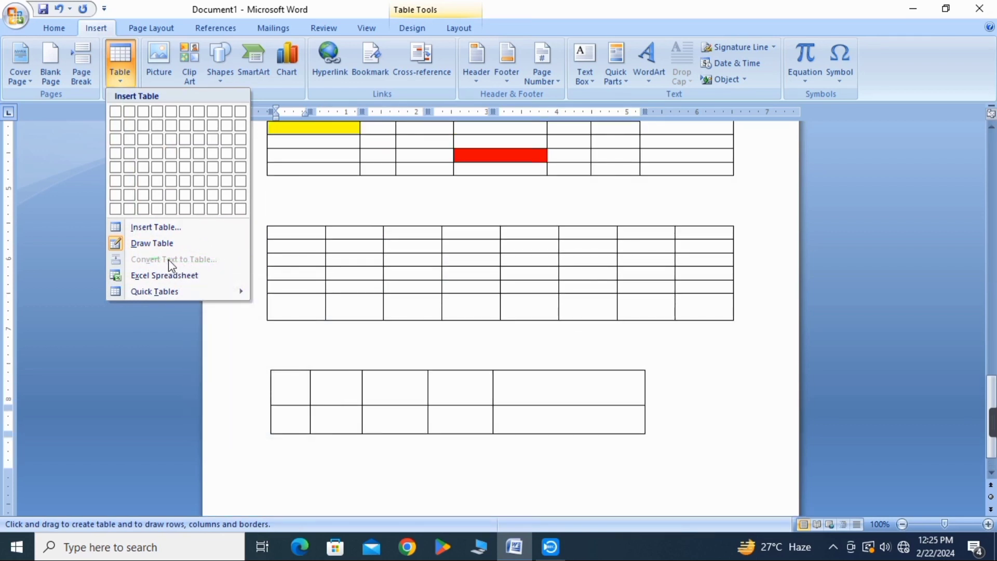
click(410, 205)
scroll(452, 229, up, 3)
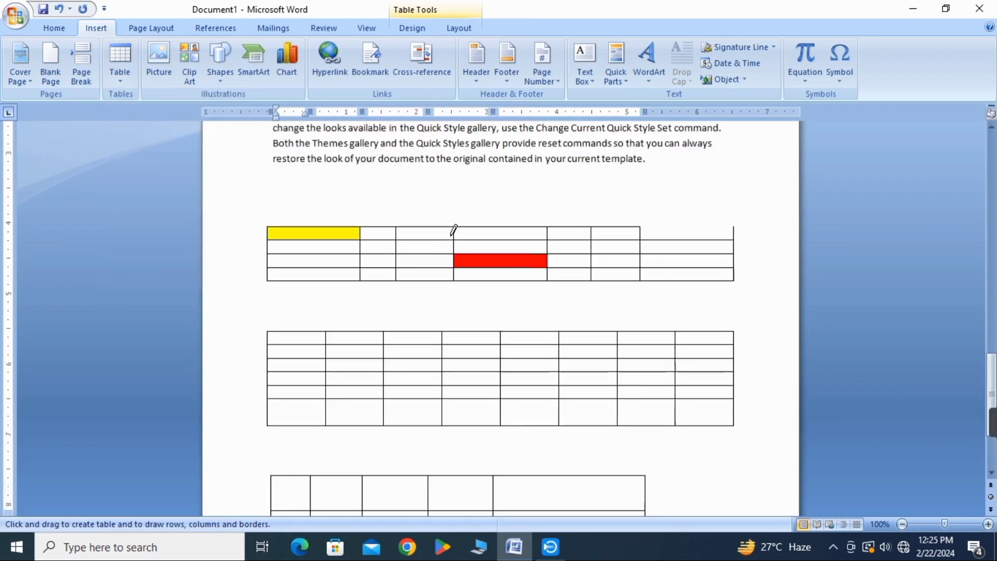
scroll(452, 231, up, 8)
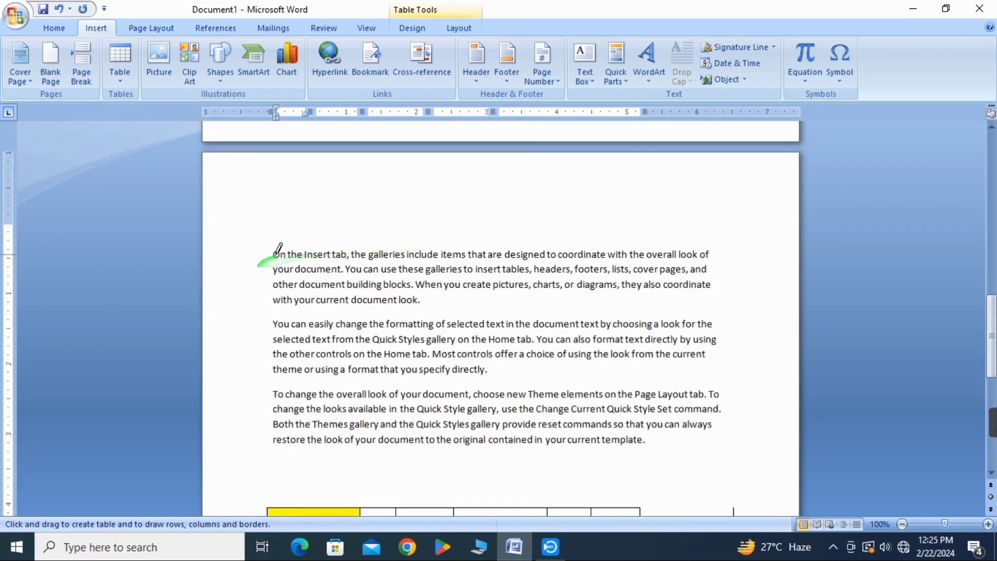
key(Escape)
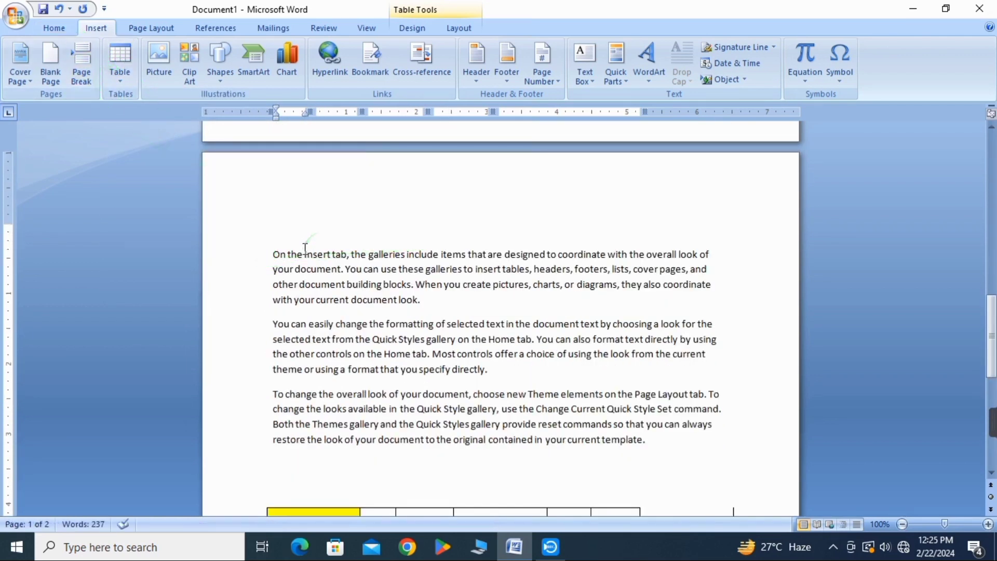
double_click(305, 251)
drag(272, 251, 659, 461)
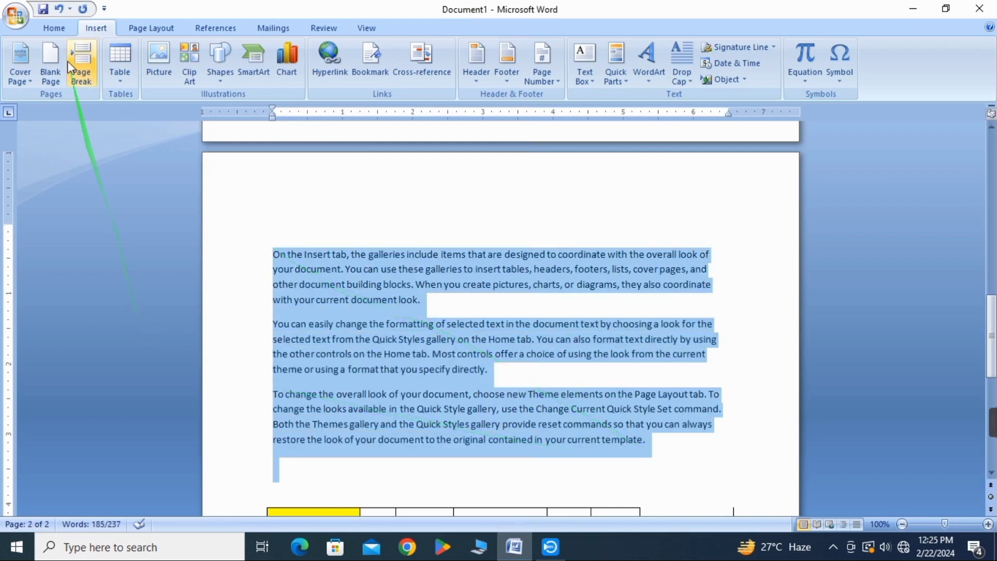
click(116, 79)
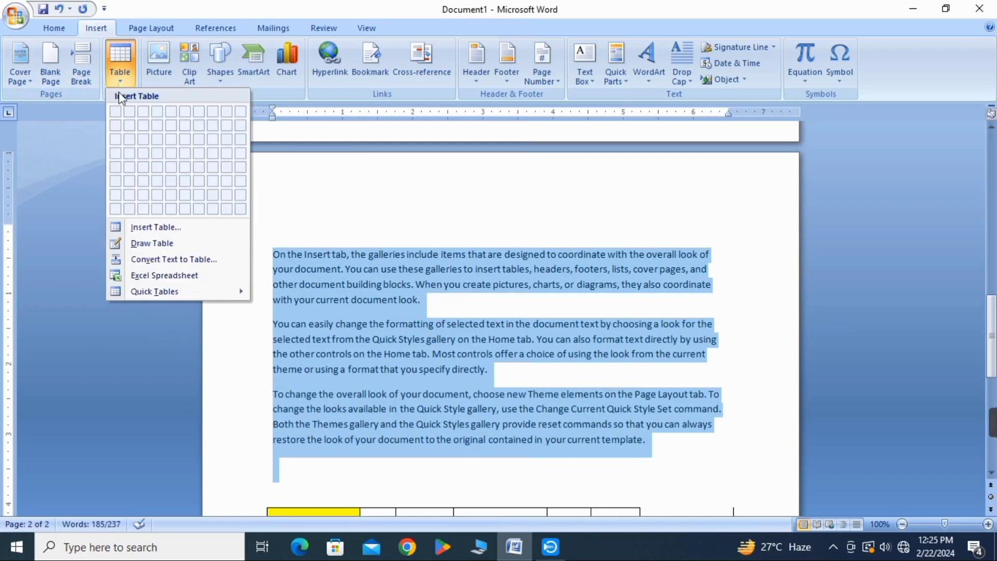
click(147, 260)
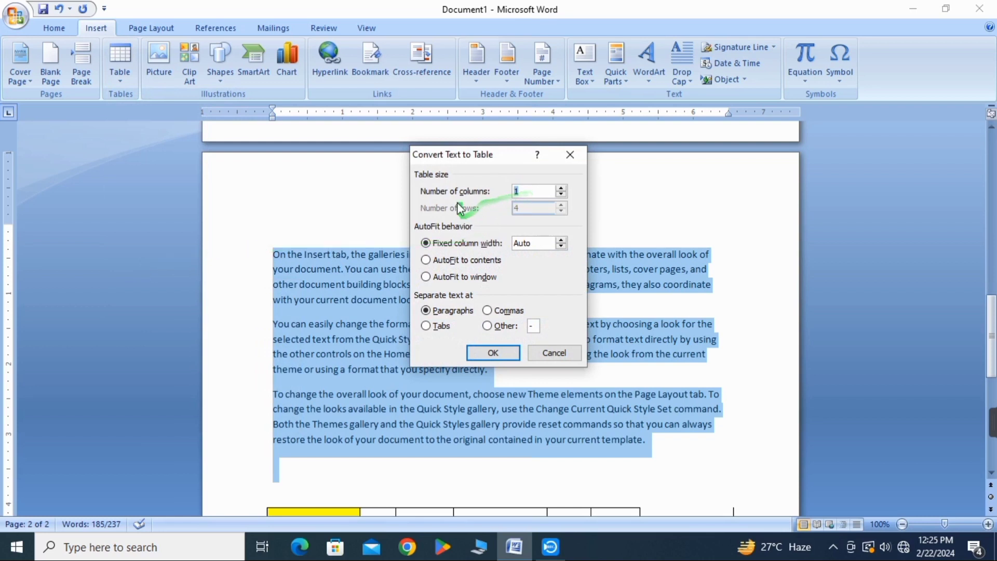
click(484, 353)
- Insert the built-in Calendar 2 quick table at the top of page 3, below the hand-drawn table's page
scroll(574, 305, down, 4)
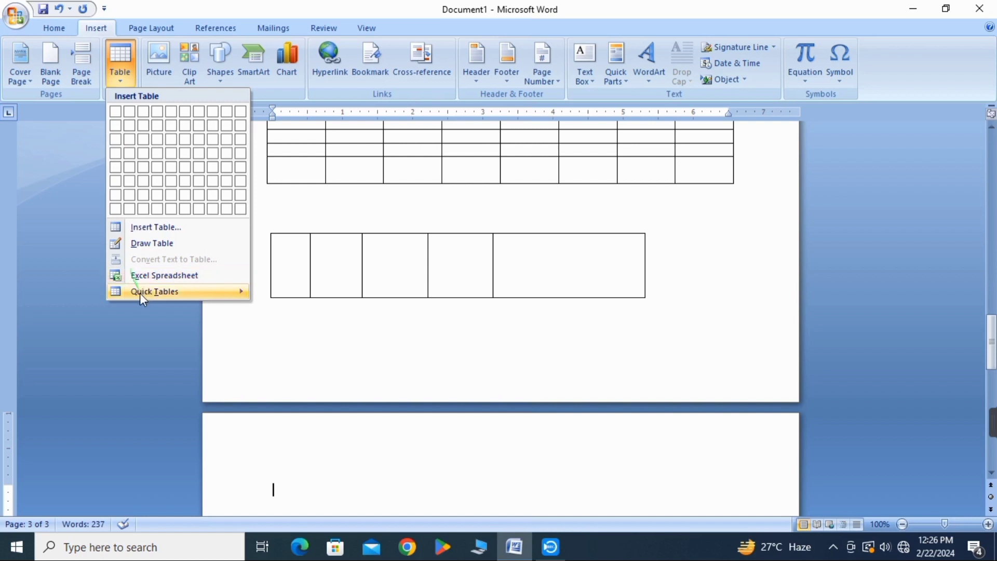
mouse_move(139, 293)
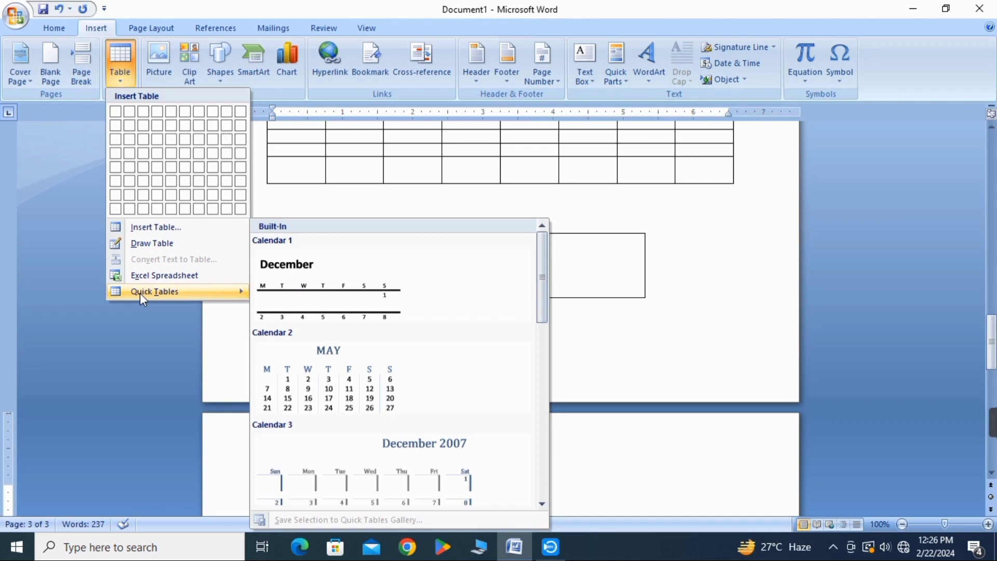
click(381, 387)
scroll(378, 380, down, 5)
mouse_move(411, 366)
mouse_down()
mouse_move(319, 359)
mouse_move(442, 339)
mouse_up()
key(ctrl+z)
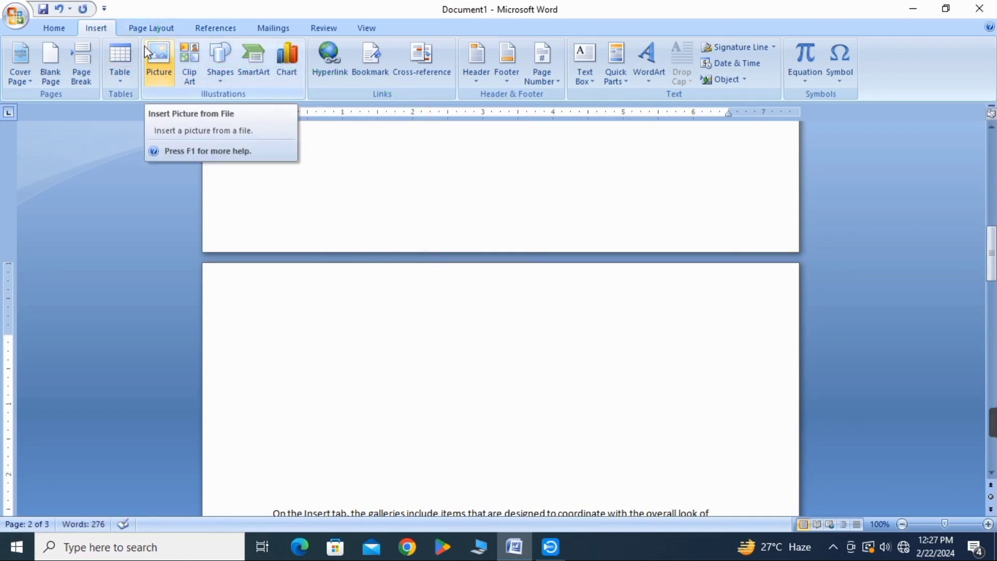
- Insert the picture 20240213_185127 from the Desktop's slideshow folder at the top of page 2, above the body text
scroll(312, 447, down, 1)
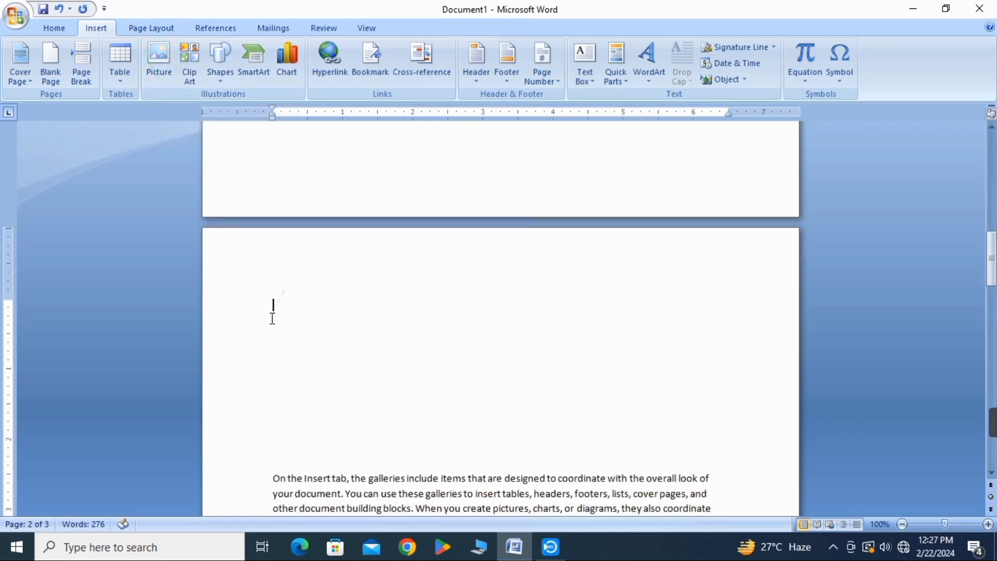
click(153, 61)
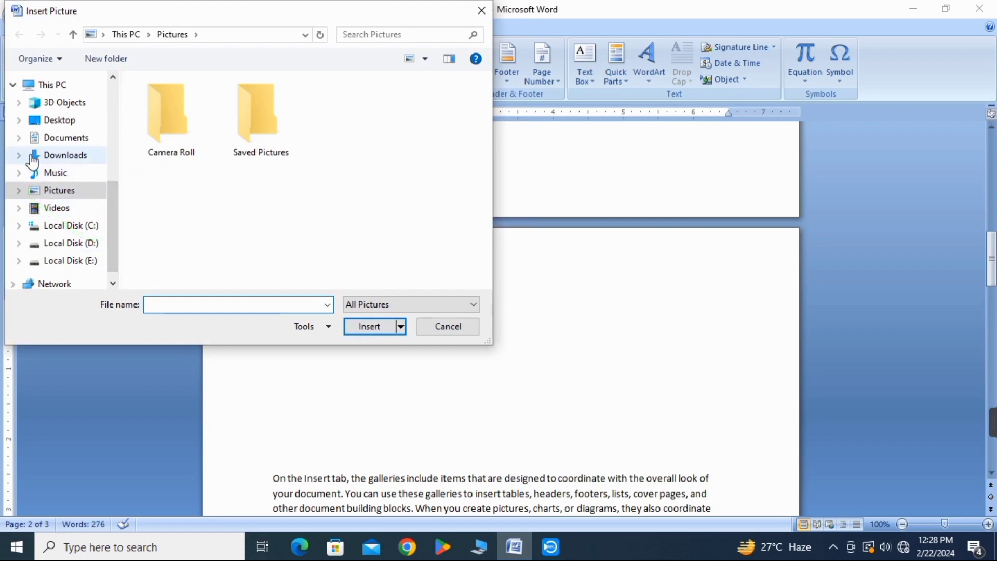
click(60, 120)
double_click(164, 179)
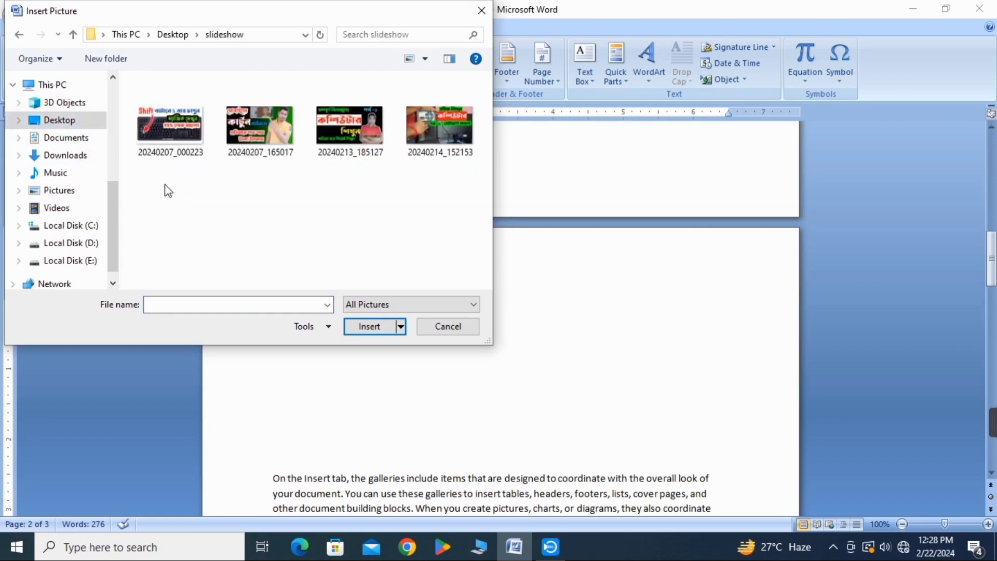
click(350, 130)
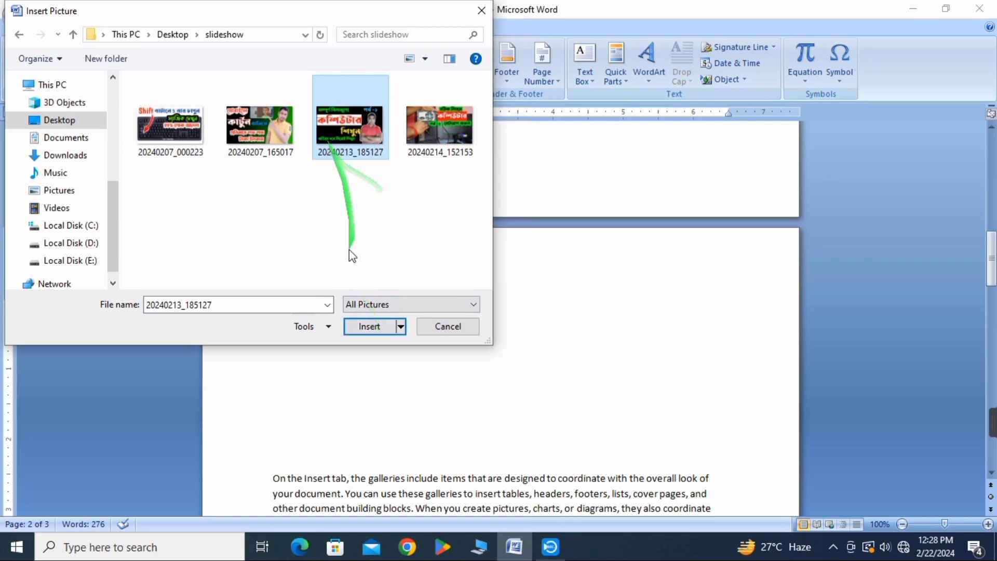
click(370, 327)
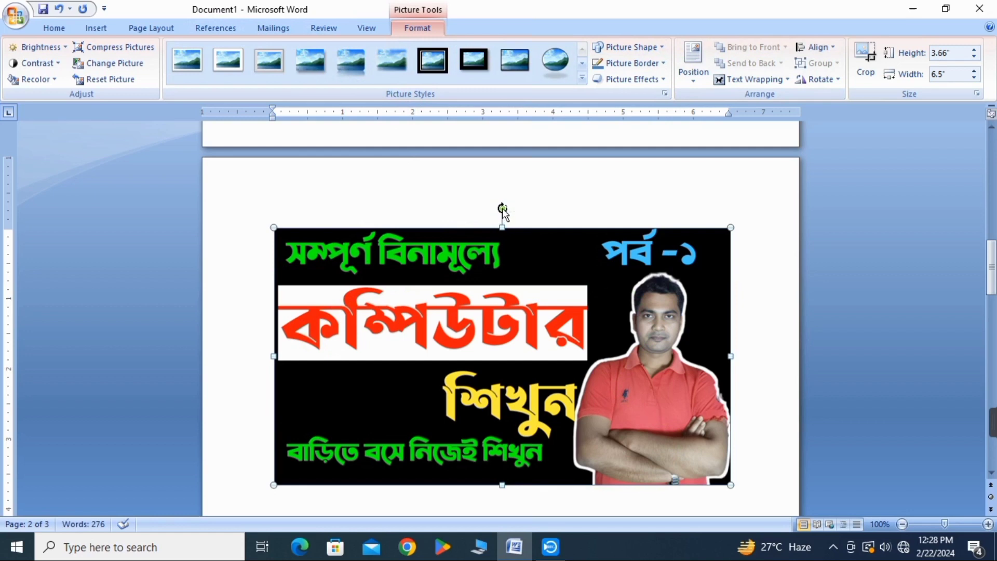
- Try rotating the picture clockwise and enlarging it from its lower-left corner, restoring its original orientation and size each time
drag(502, 208, 554, 230)
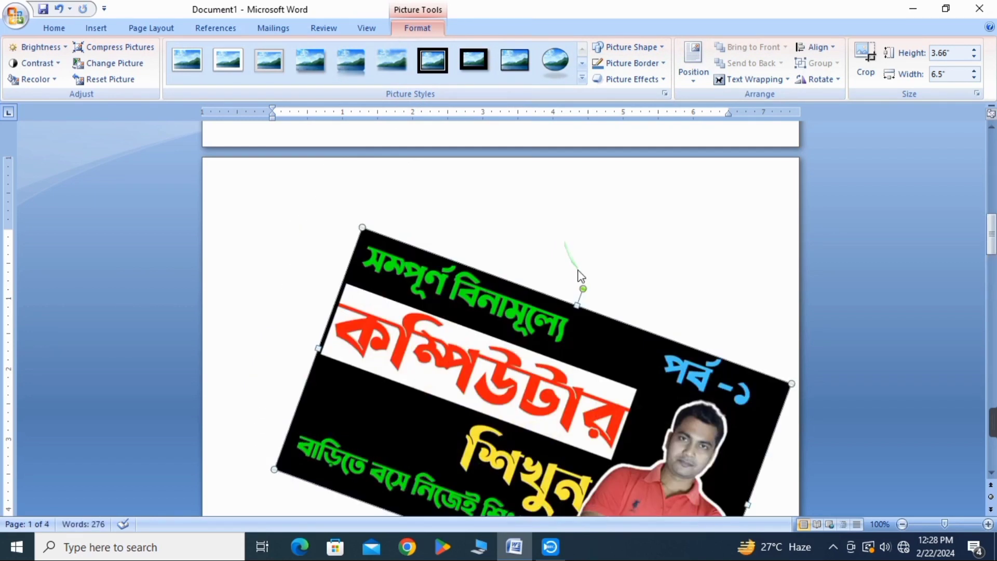
drag(580, 289, 533, 262)
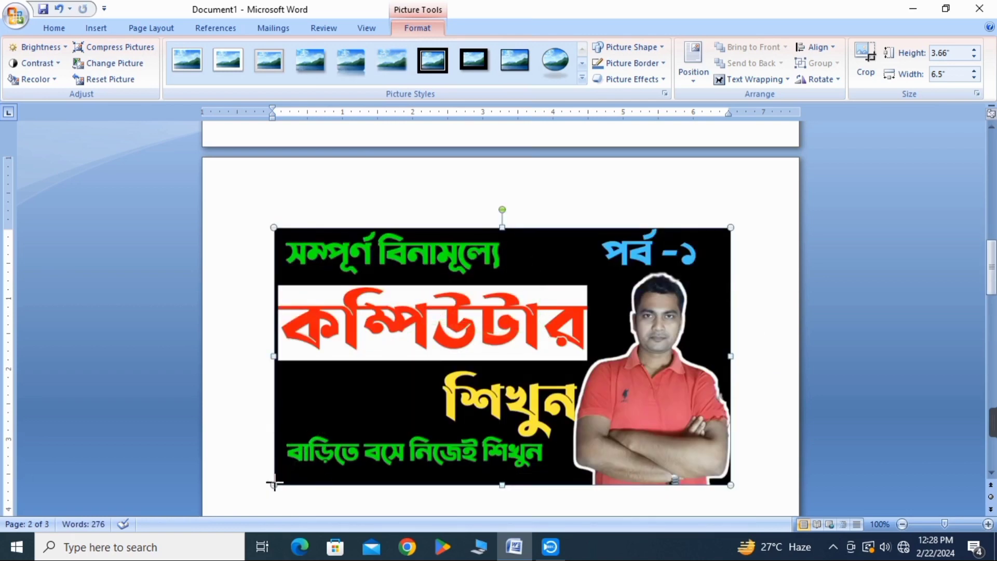
drag(273, 483, 105, 510)
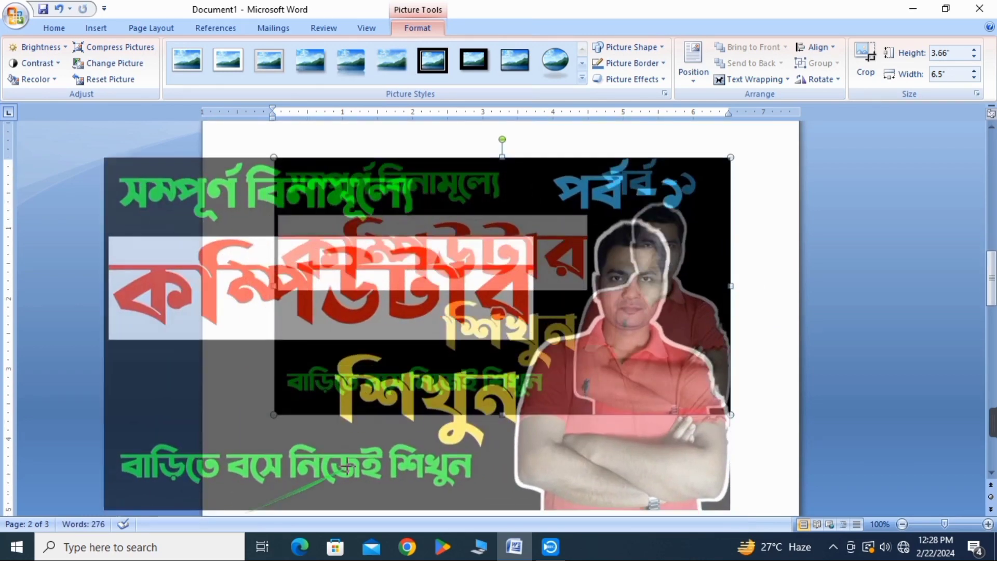
drag(347, 467, 474, 414)
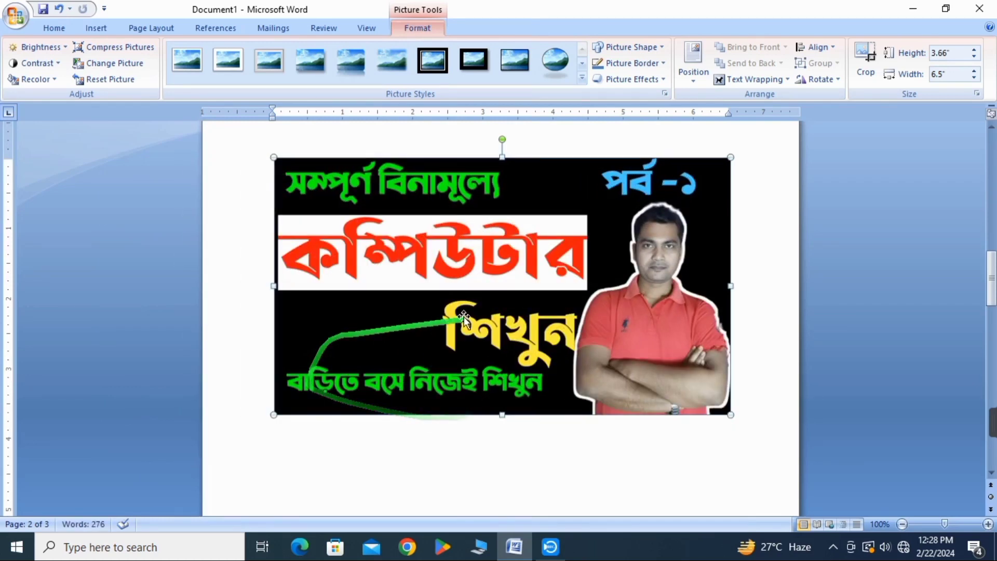
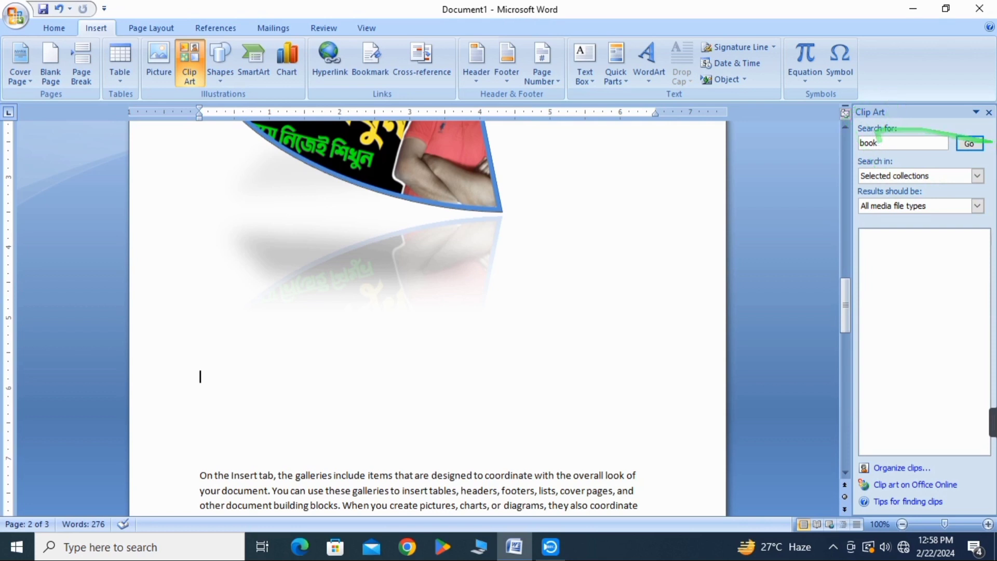
- Search clip art for "book", insert the open book and face clip below the picture, and frame it with the oval picture style
click(969, 146)
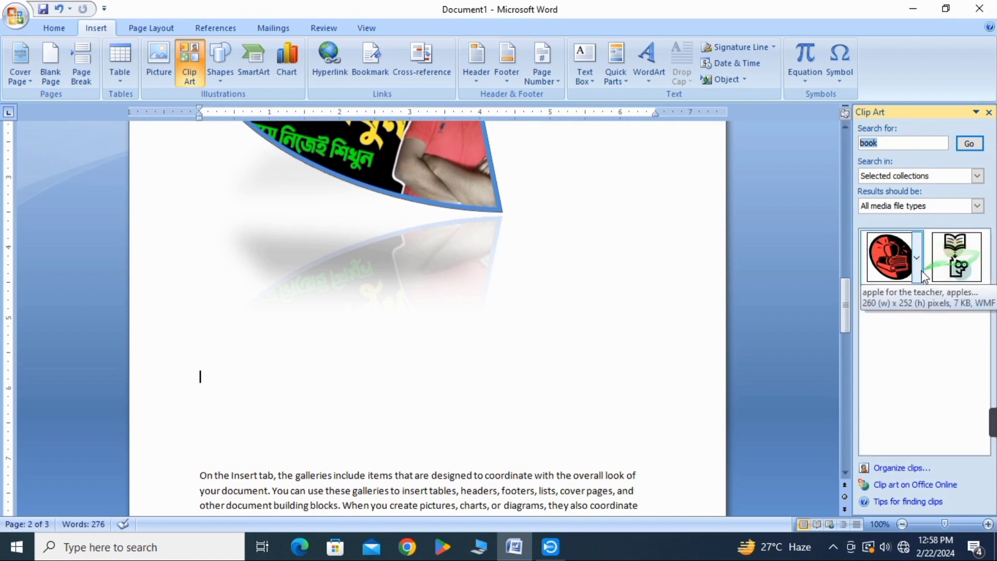
click(956, 257)
scroll(303, 409, down, 3)
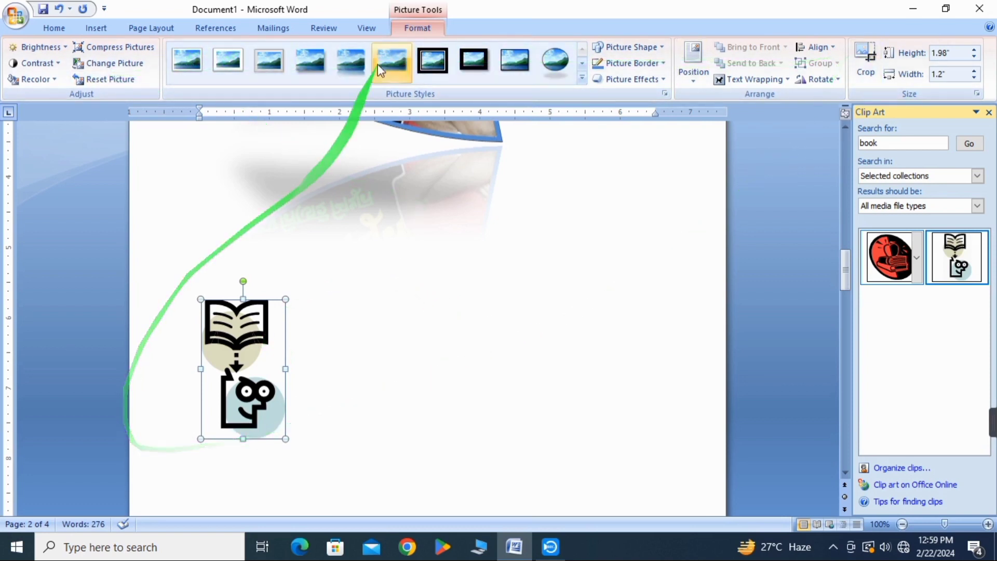
click(554, 62)
- Draw a right block arrow about 3.08 inches wide and 0.68 inches high, below and beside the oval clip art
scroll(523, 256, up, 5)
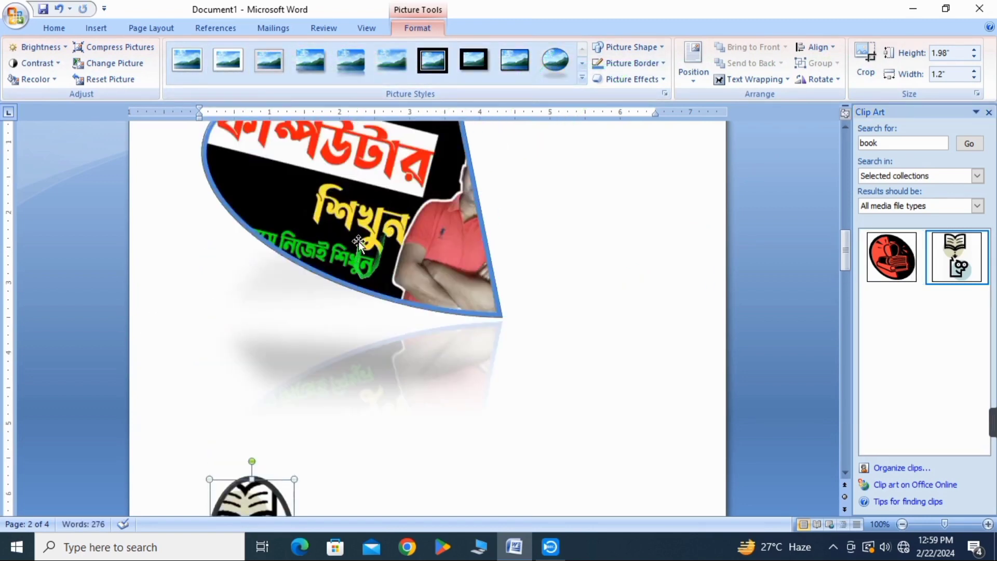
scroll(523, 256, up, 5)
click(96, 28)
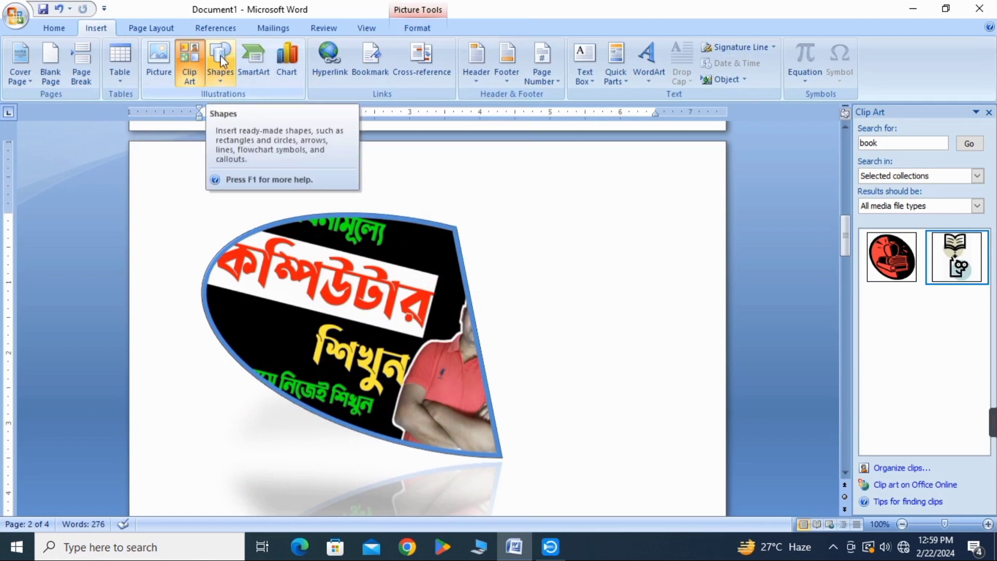
click(220, 55)
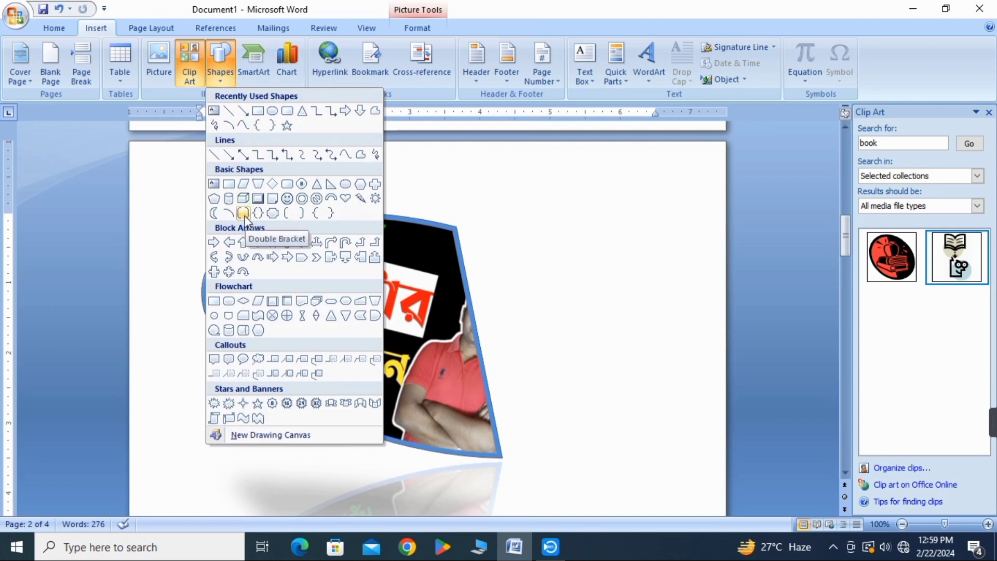
click(218, 247)
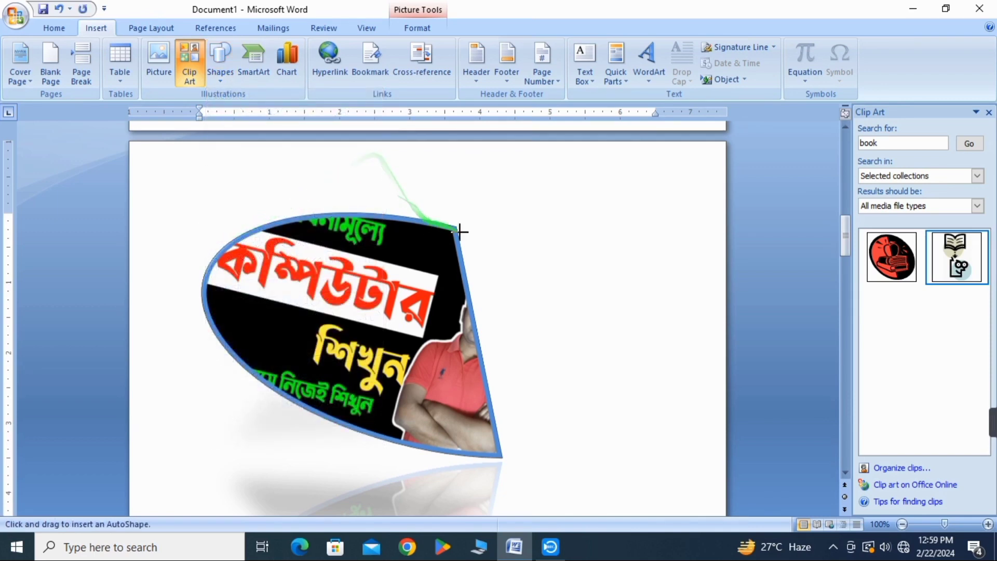
scroll(634, 260, down, 5)
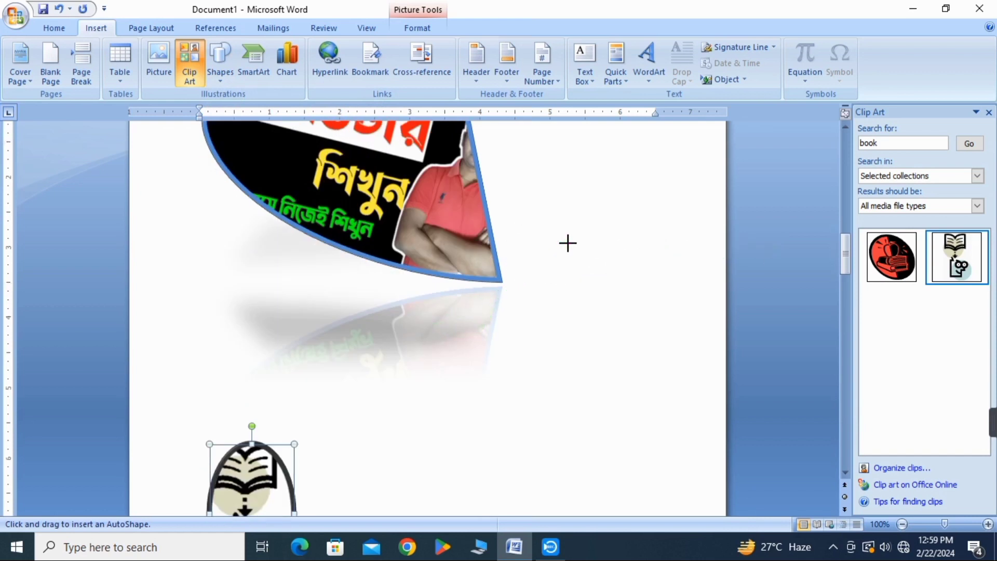
scroll(565, 242, down, 8)
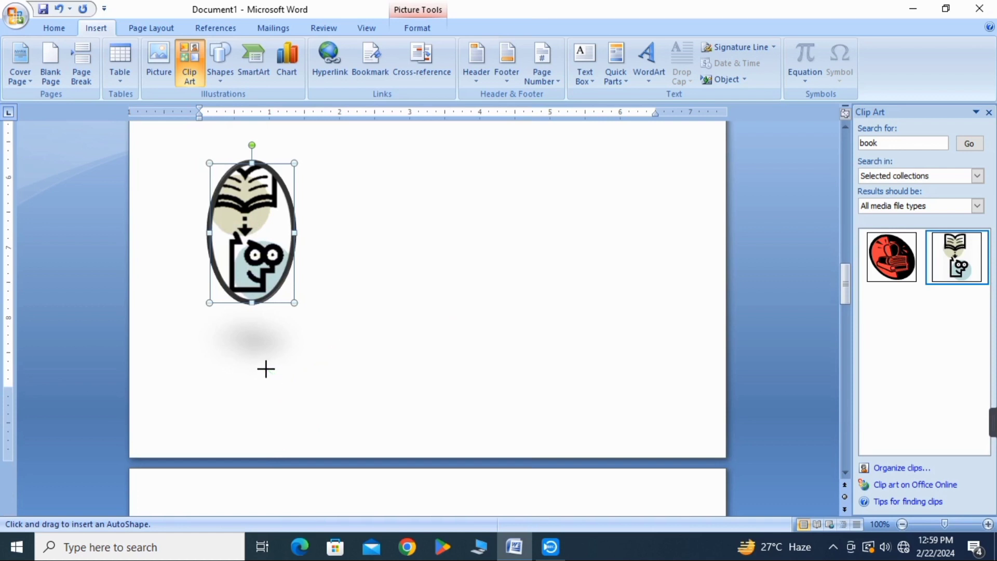
drag(299, 374, 518, 422)
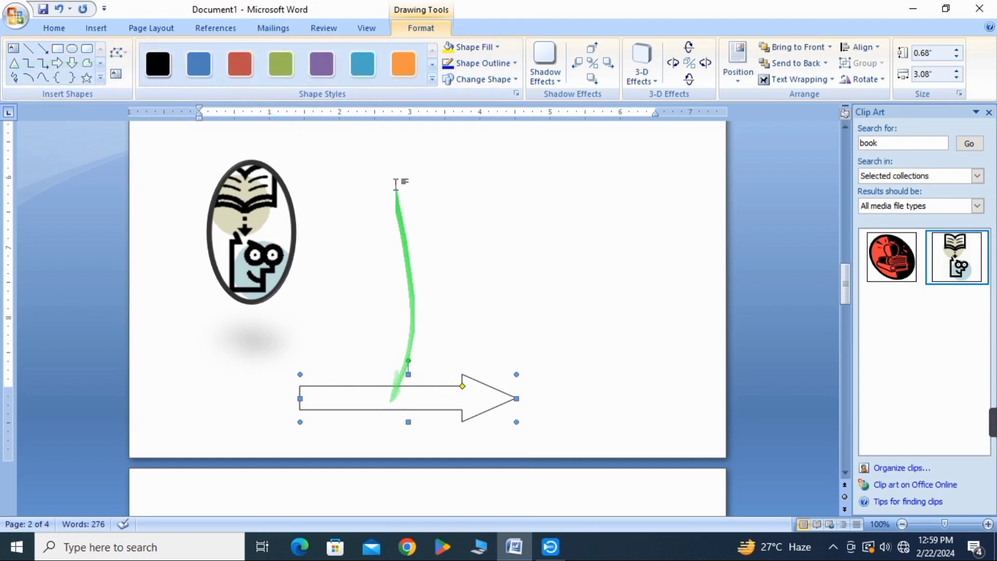
- Apply the green shape style to the block arrow and set its outline to the standard purple
click(290, 59)
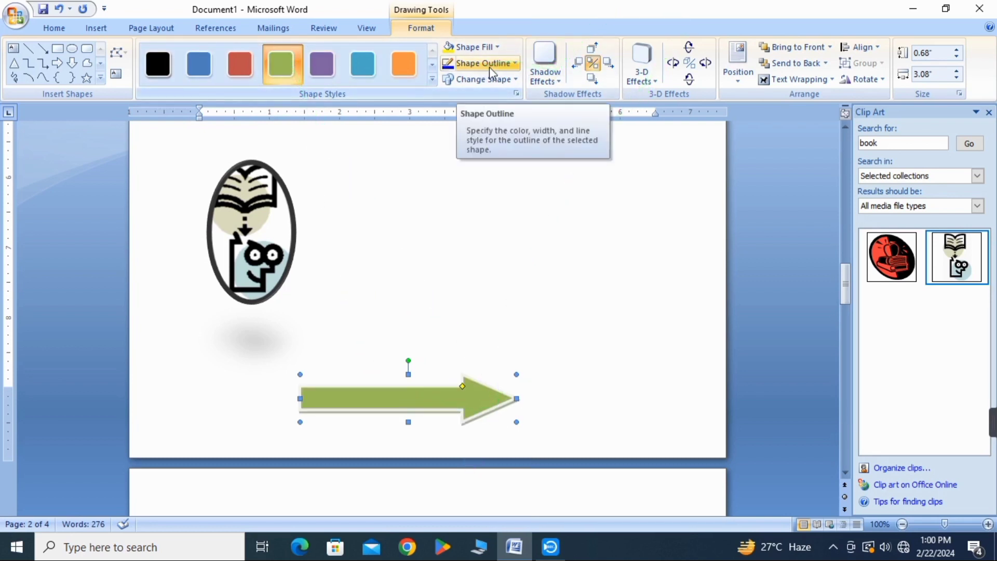
click(511, 67)
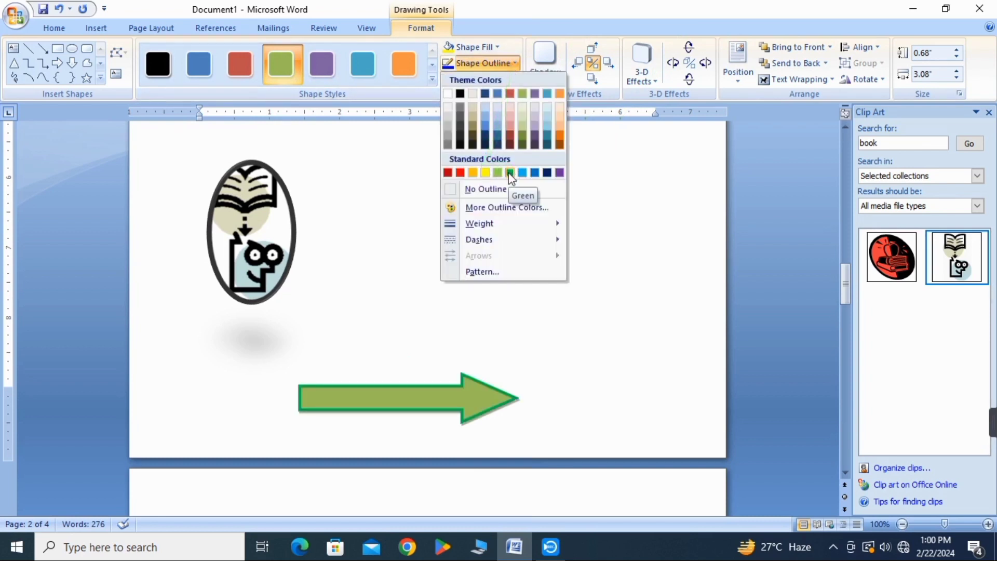
click(559, 173)
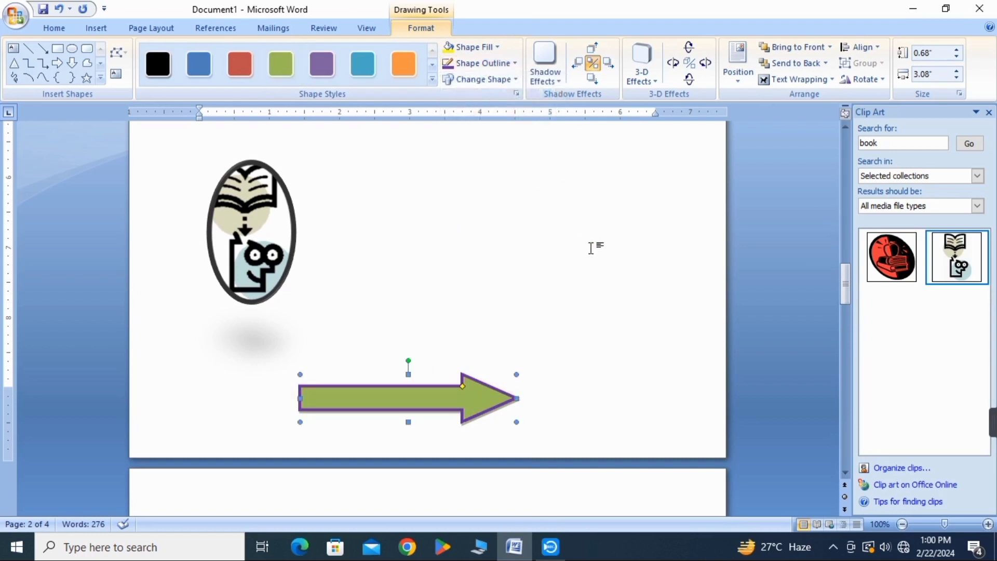
- Change the green arrow's shape to the curved up block arrow
click(511, 80)
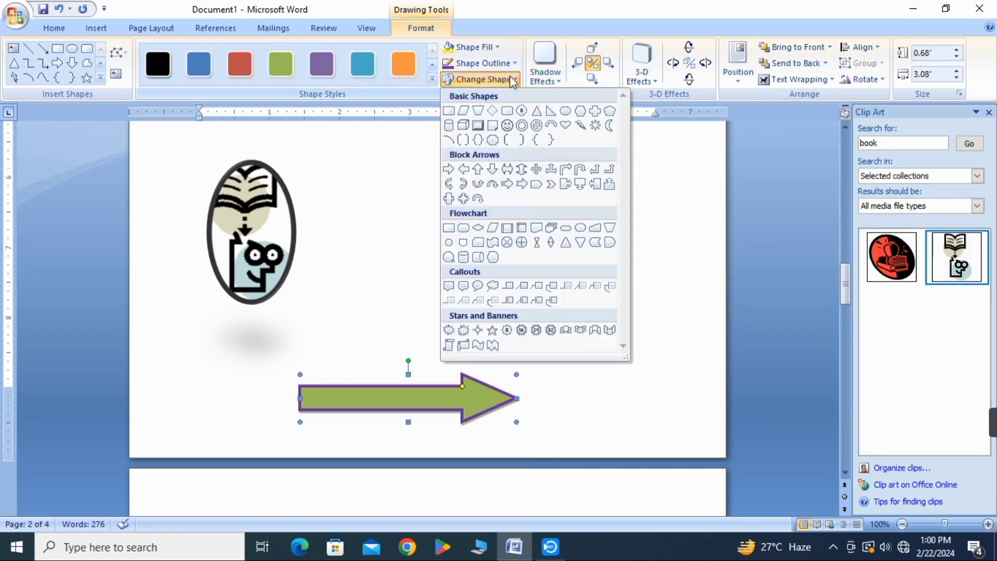
click(482, 181)
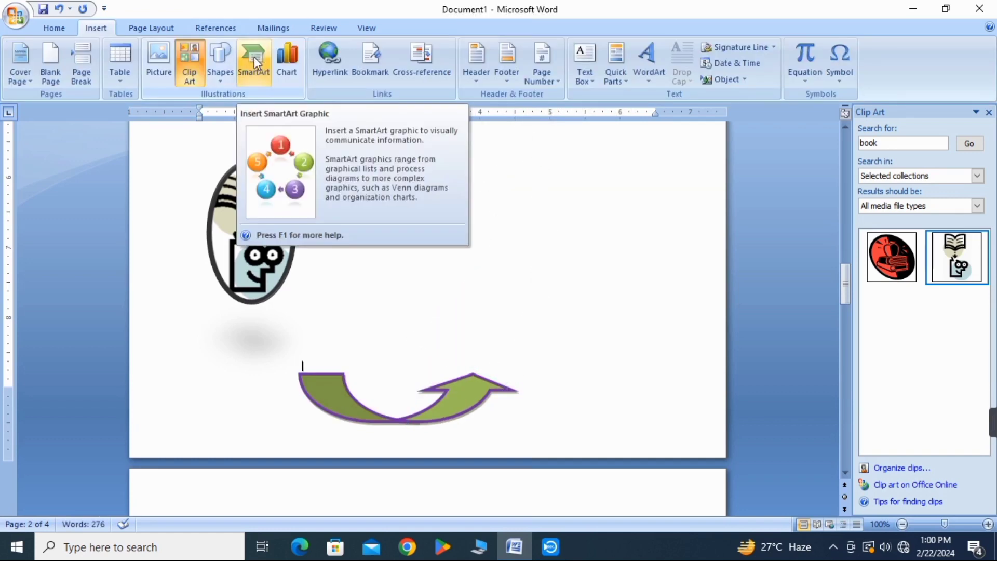
- Insert a hierarchy SmartArt graphic below the curved arrow, labelled "computer" over "cpu", "monitor" and "keyboard"
click(255, 59)
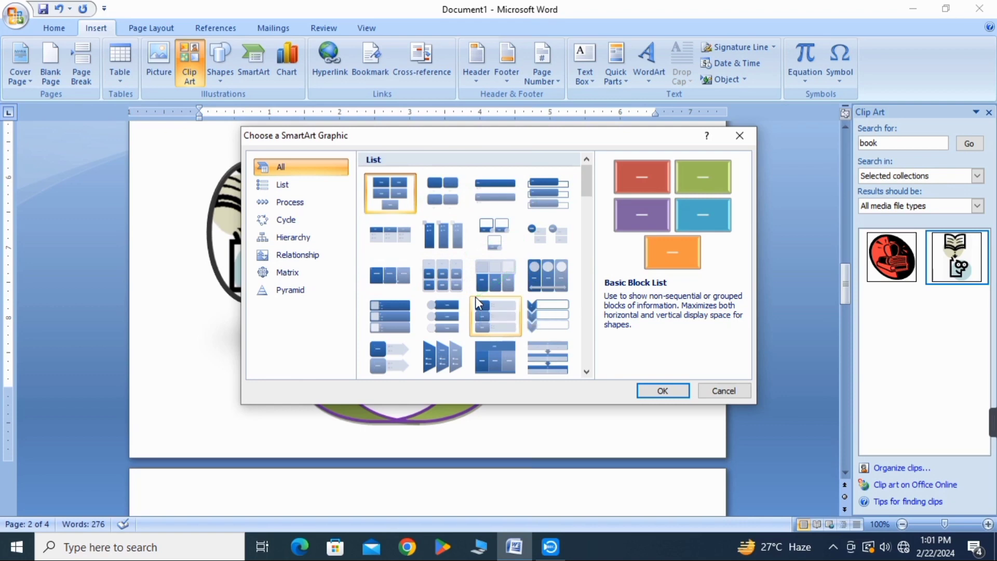
scroll(475, 297, down, 3)
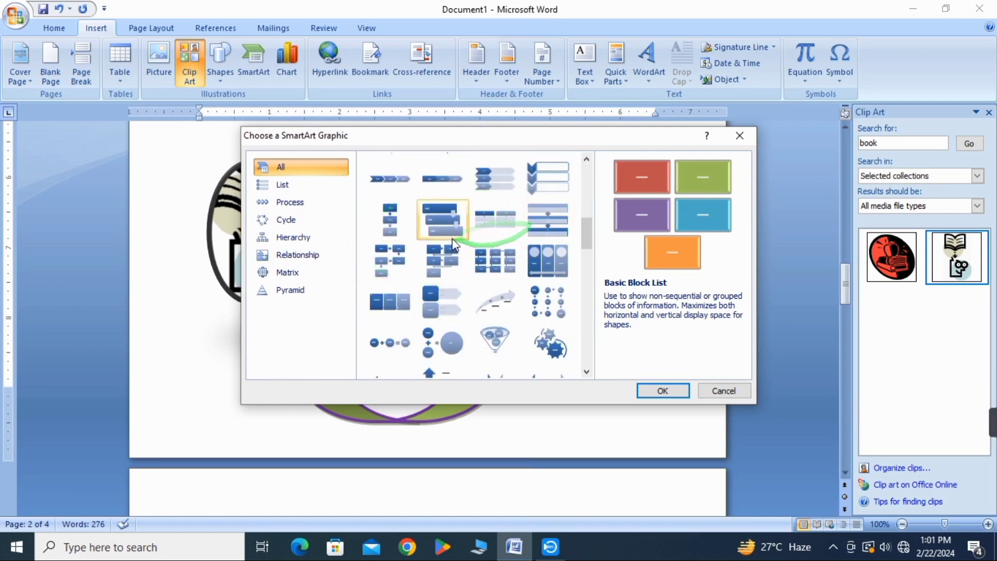
scroll(454, 244, down, 5)
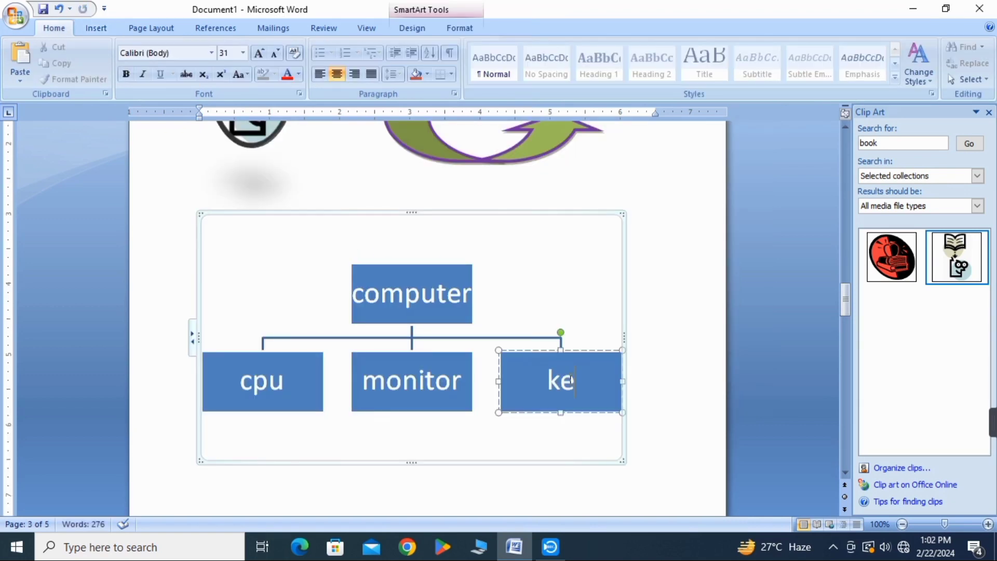
text(ybo)
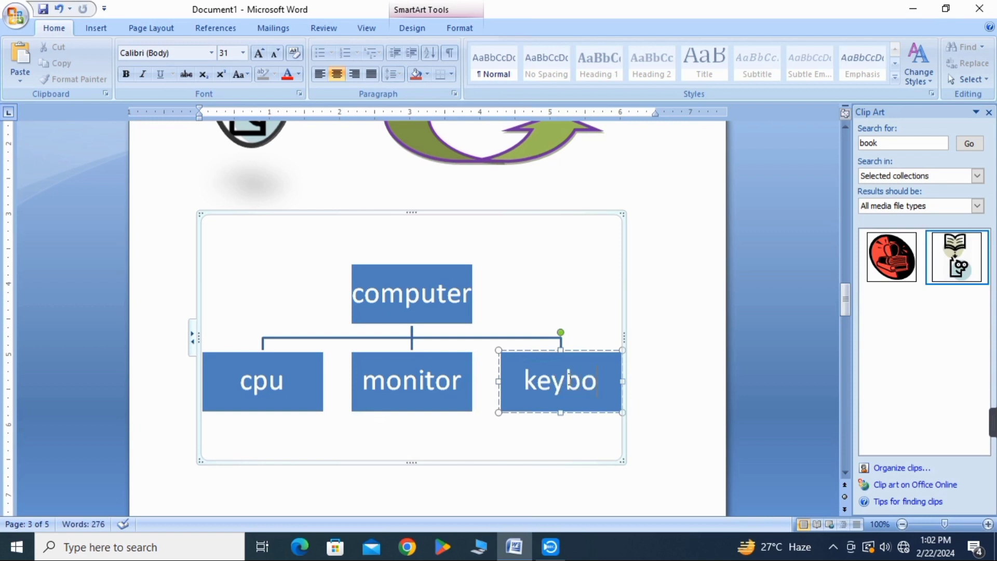
text(ard)
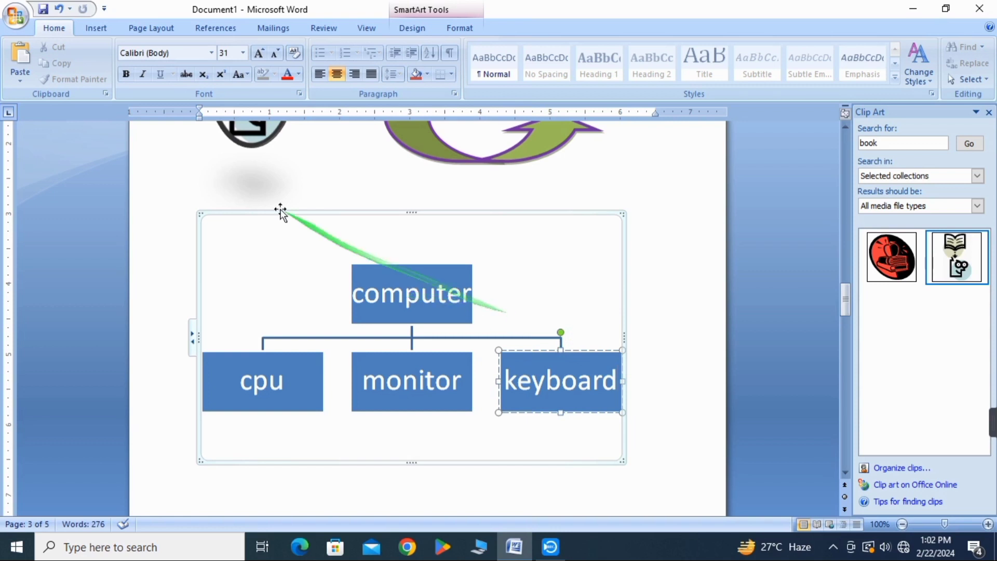
- Insert a clustered column chart above the paragraph starting "You can easily change the formatting"
click(96, 28)
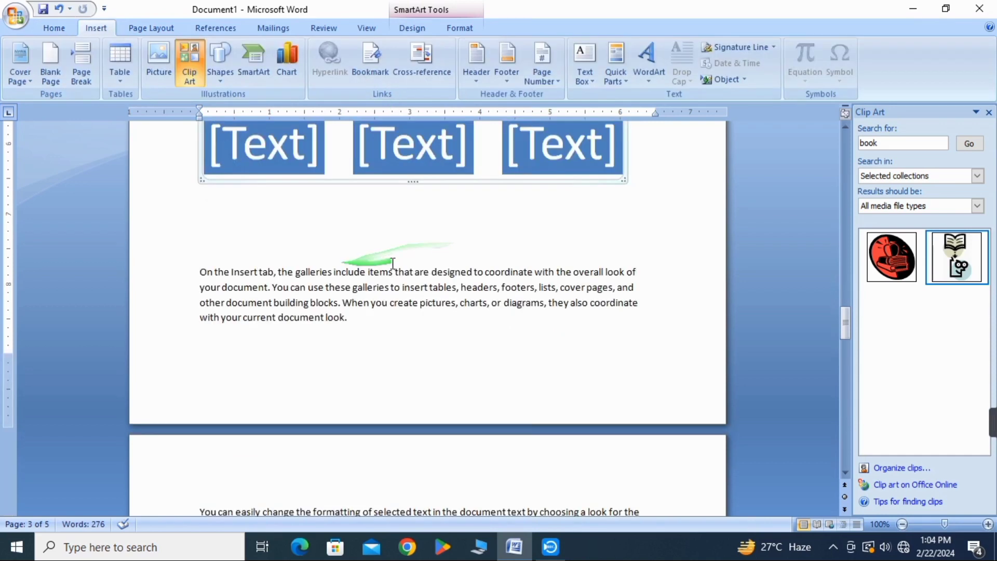
scroll(445, 286, down, 9)
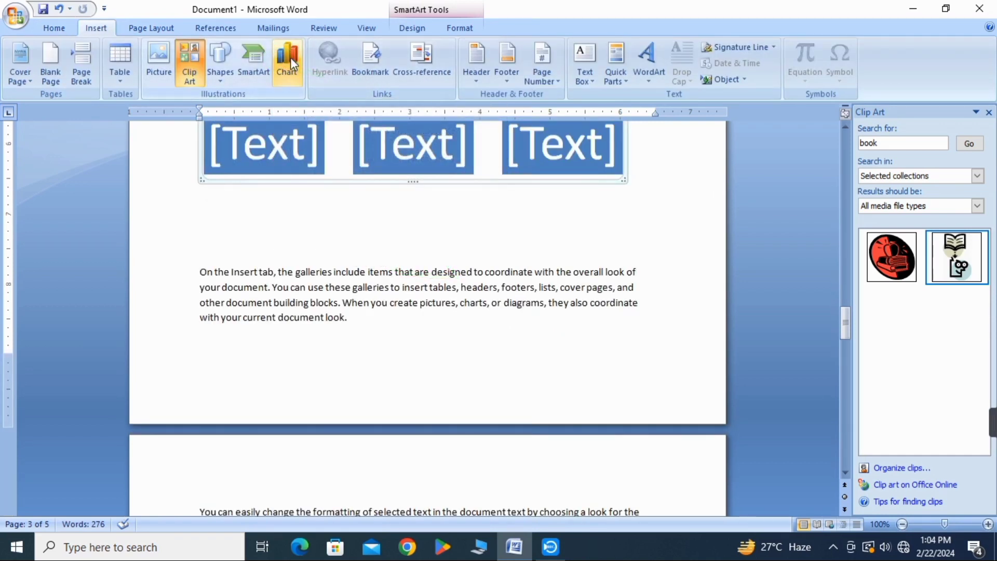
scroll(405, 311, down, 5)
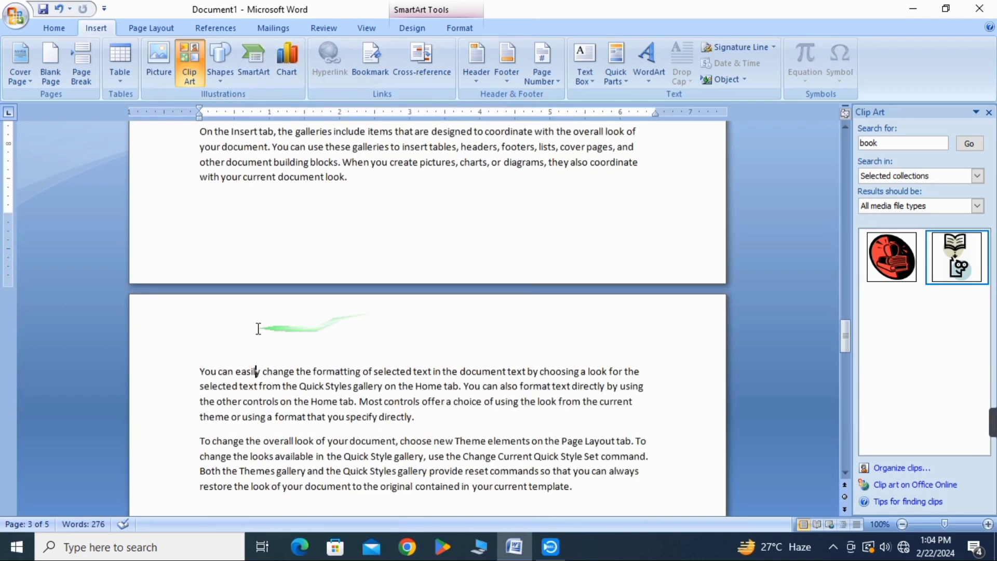
click(256, 369)
scroll(295, 330, down, 3)
scroll(294, 331, down, 1)
scroll(313, 296, up, 6)
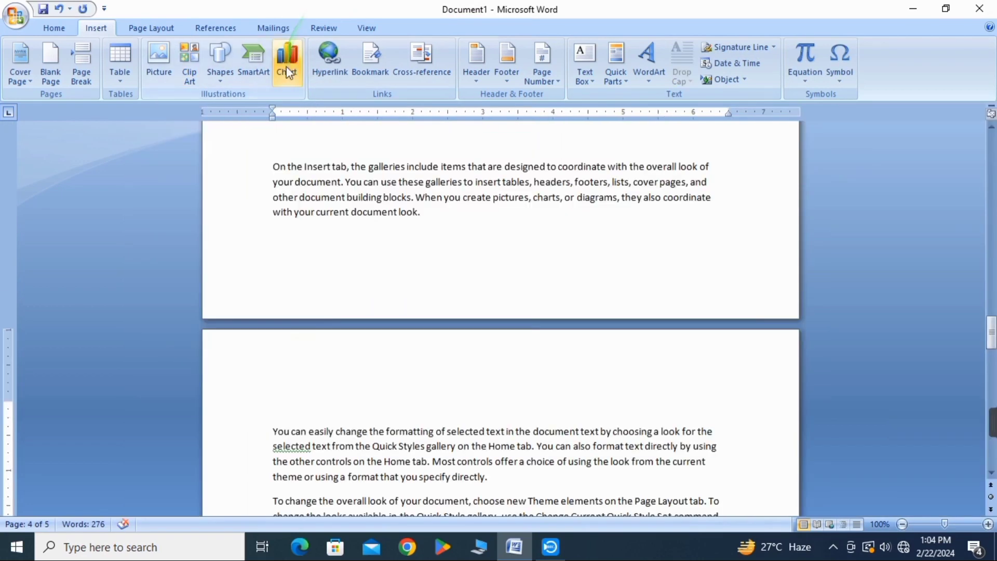
click(286, 68)
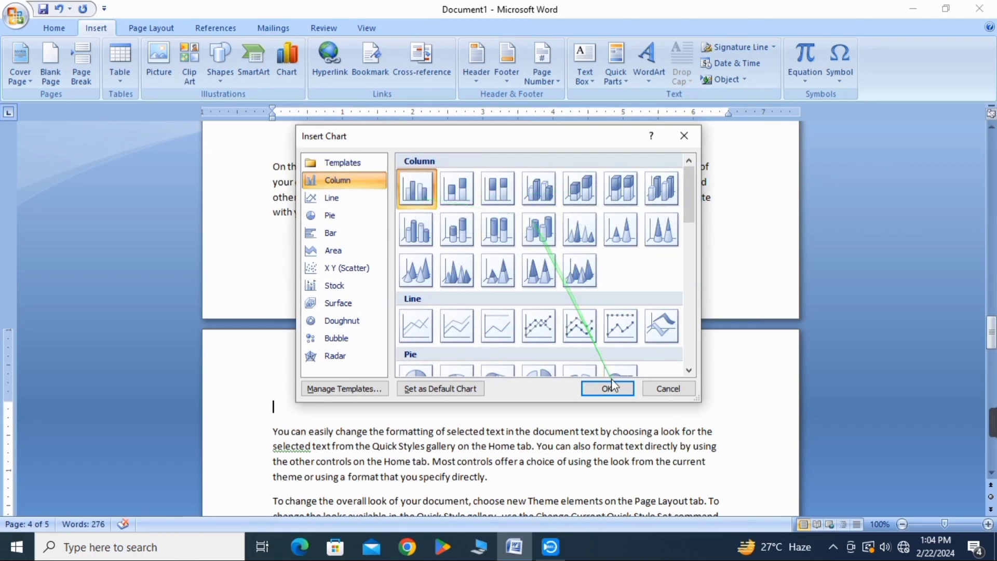
click(596, 388)
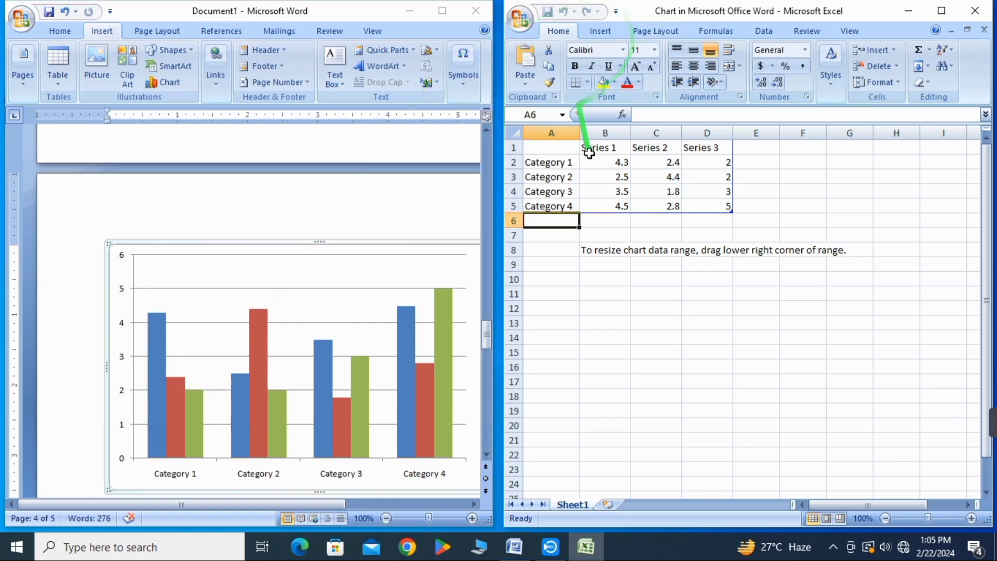
- Set the chart's Category 1 values to 58 for Series 1, 45 for Series 2 and 36 for Series 3
click(627, 162)
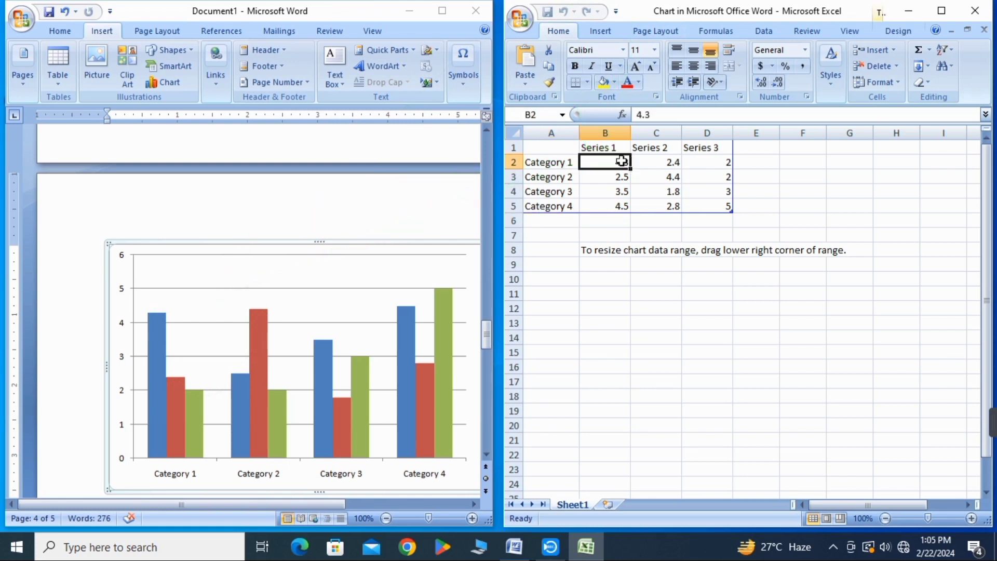
key(BackSpace)
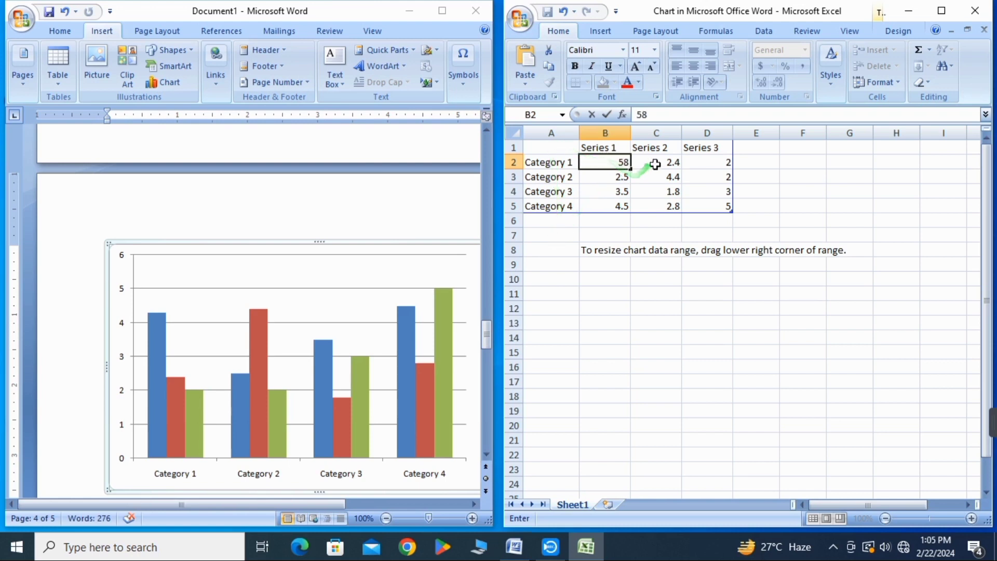
click(671, 163)
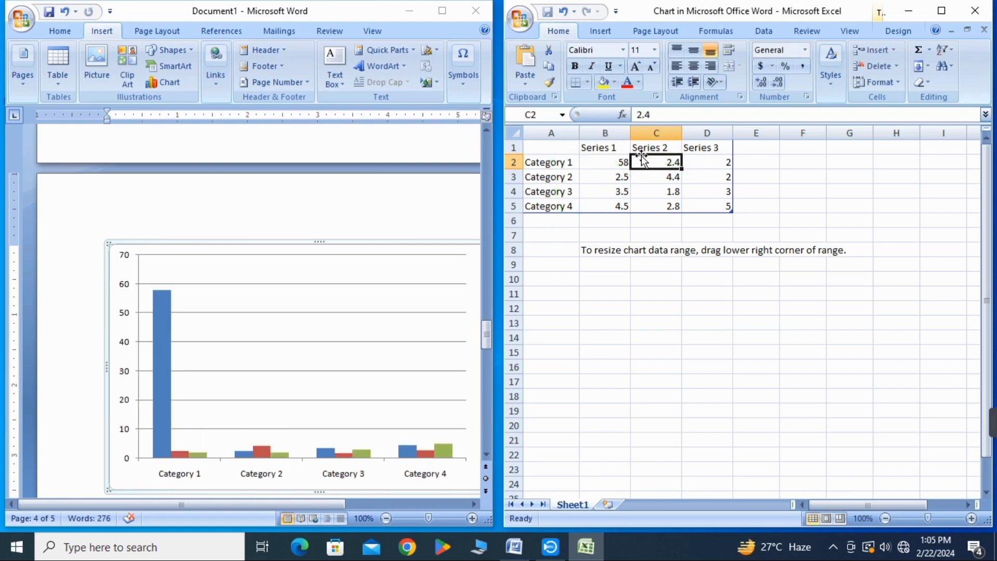
text(45)
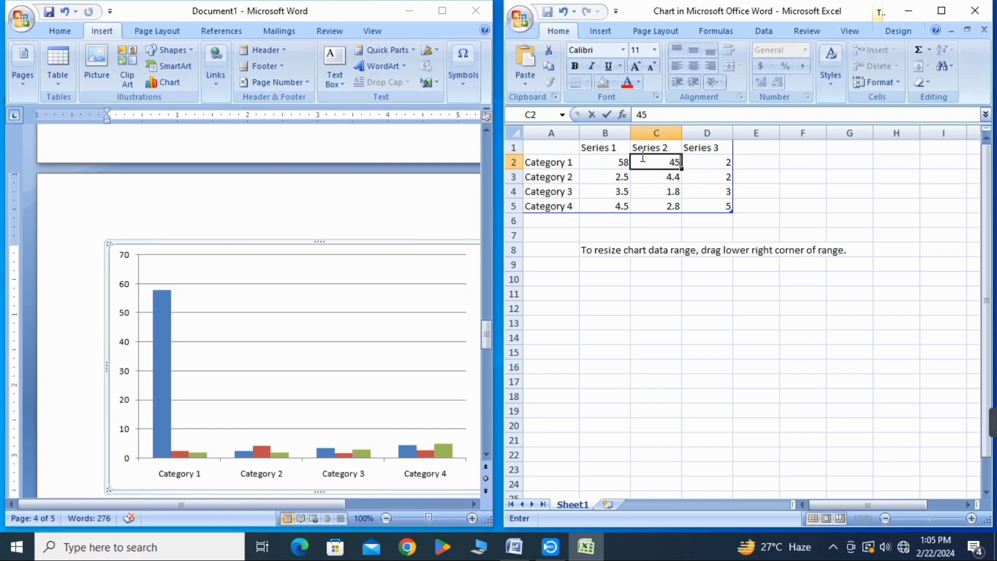
key(Tab)
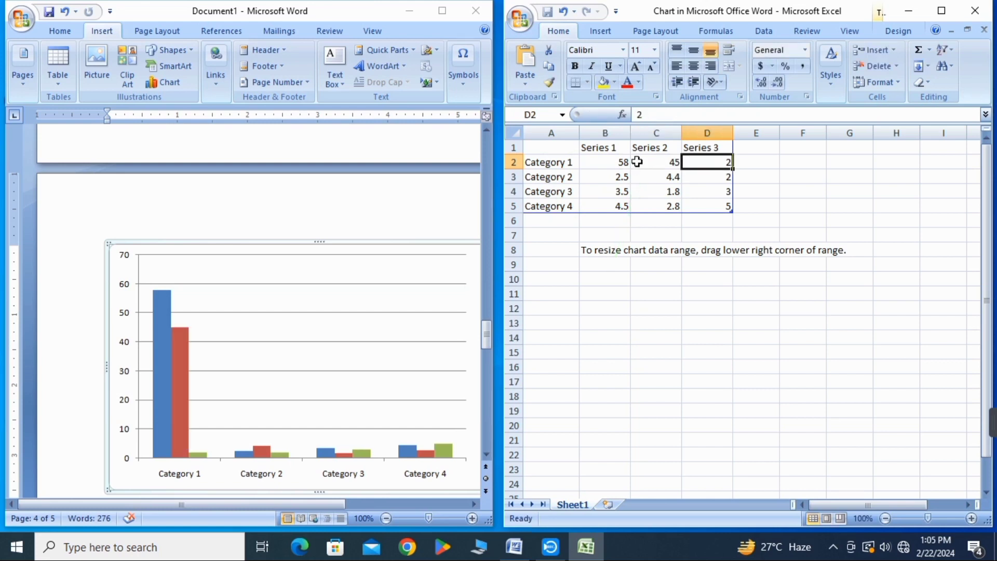
text(36)
- Set the Category 2 values to 45 for Series 1 and 36 for Series 2, and close the chart data sheet
click(600, 178)
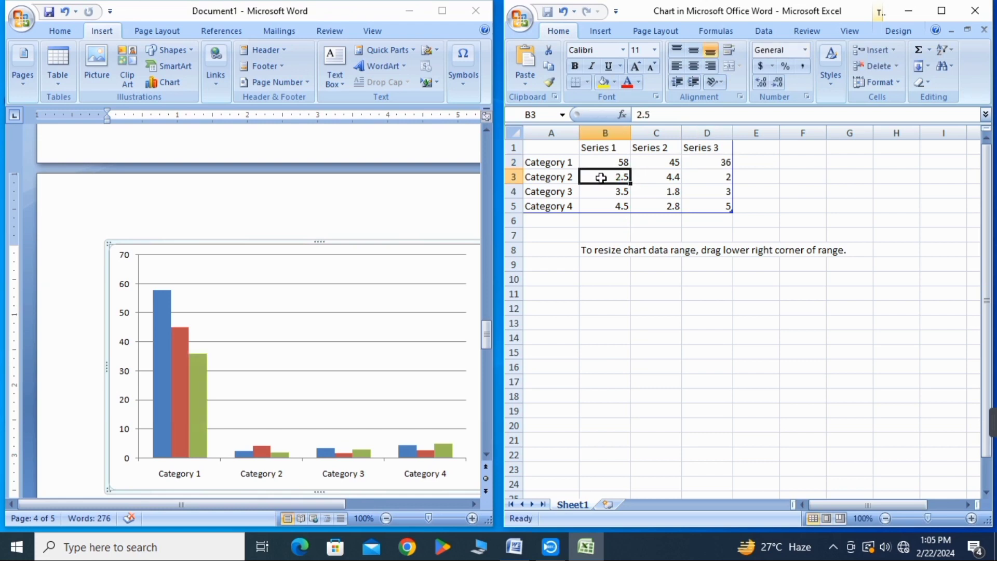
text(45)
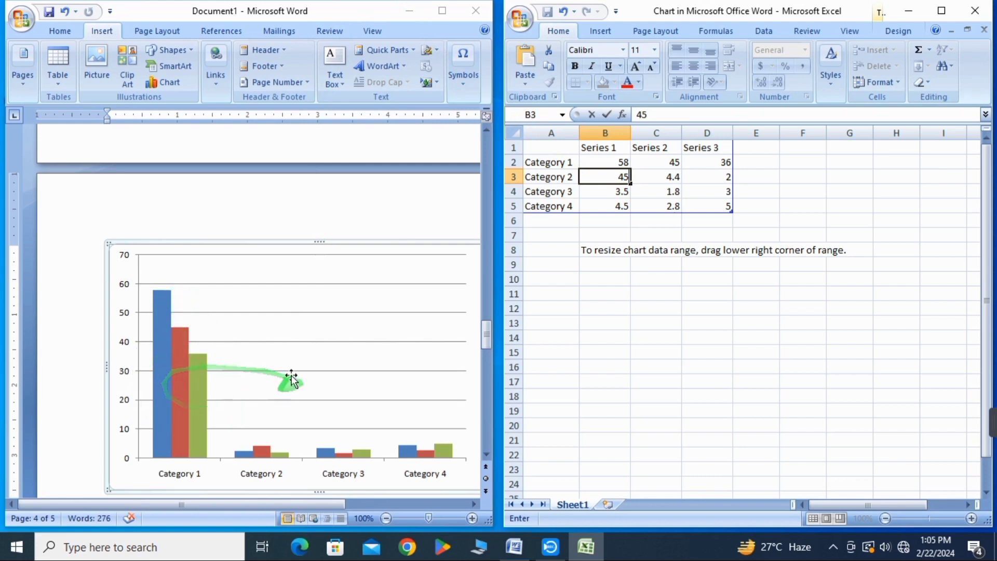
key(Tab)
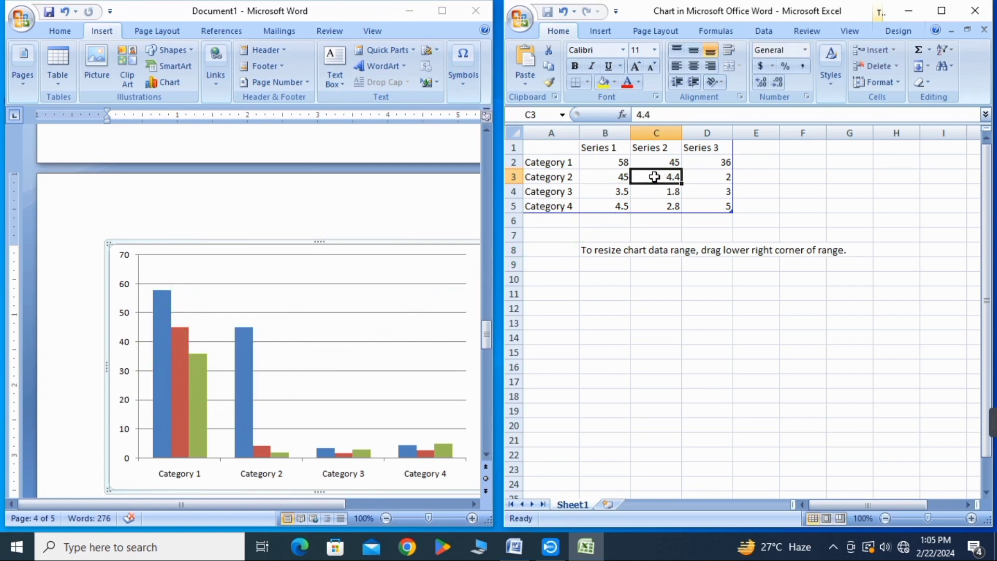
text(36)
key(Tab)
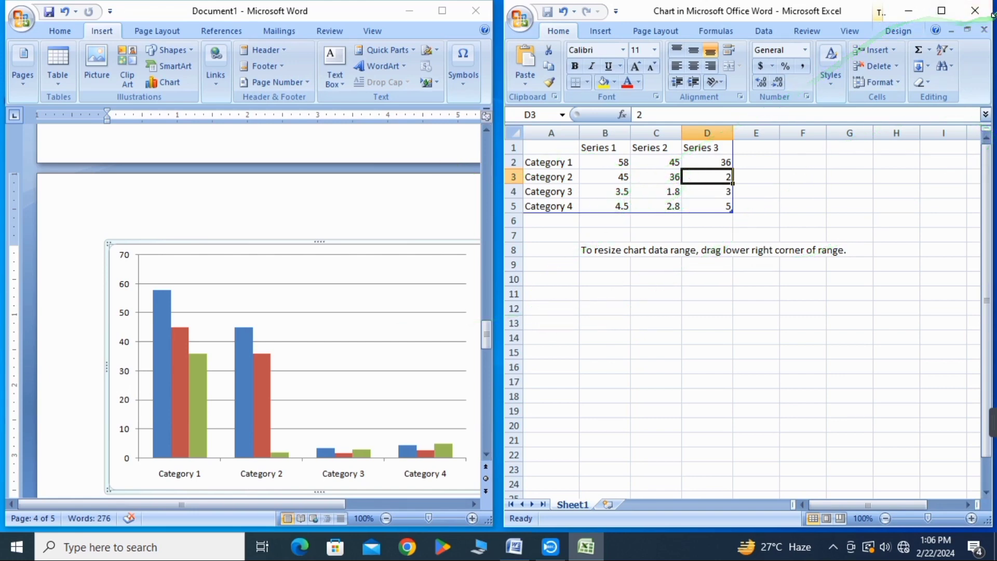
click(975, 11)
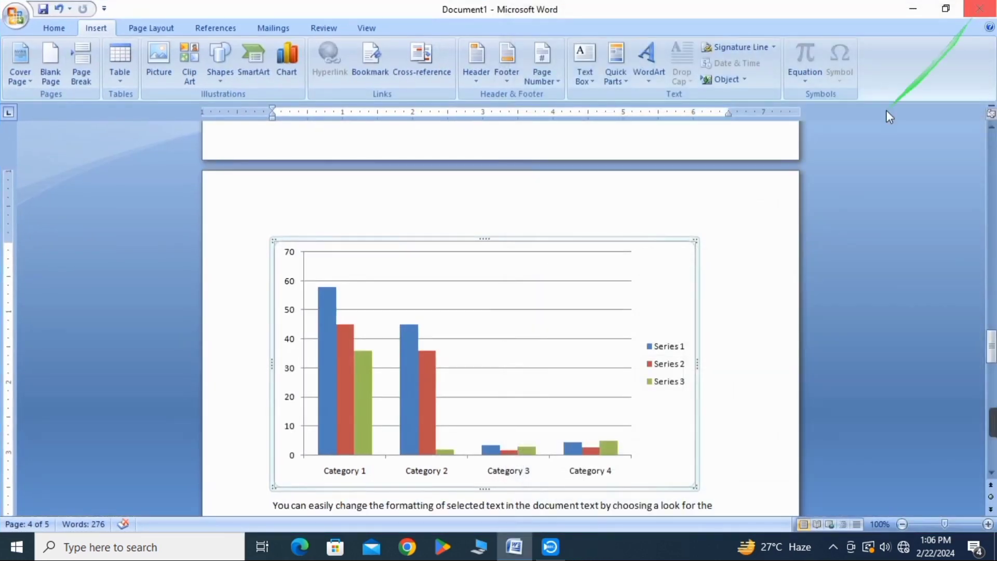
- Link the word "document" in the "On the Insert tab" paragraph to 20240214_152153.jpg in the desktop's slideshow folder
scroll(431, 350, down, 1)
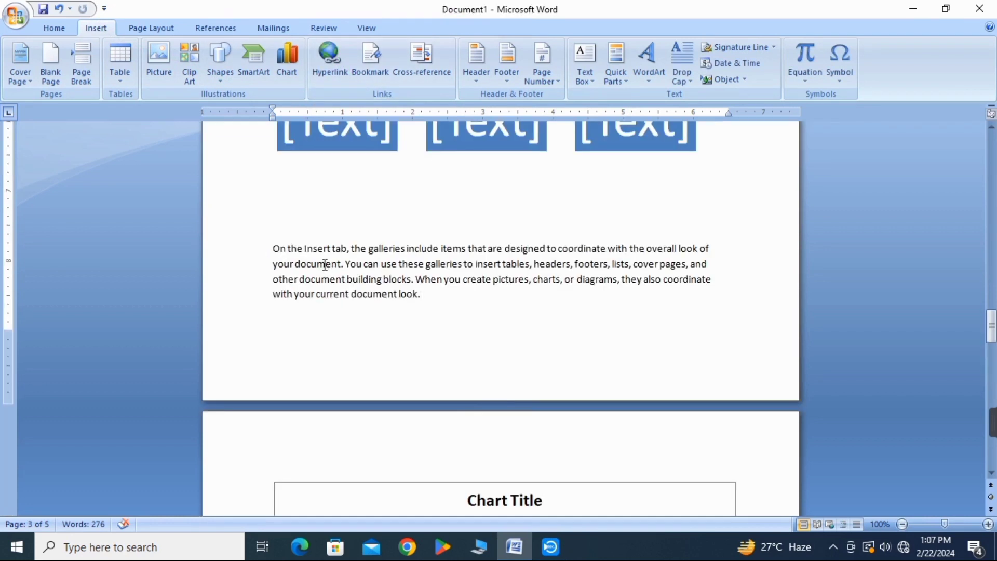
drag(297, 263, 342, 269)
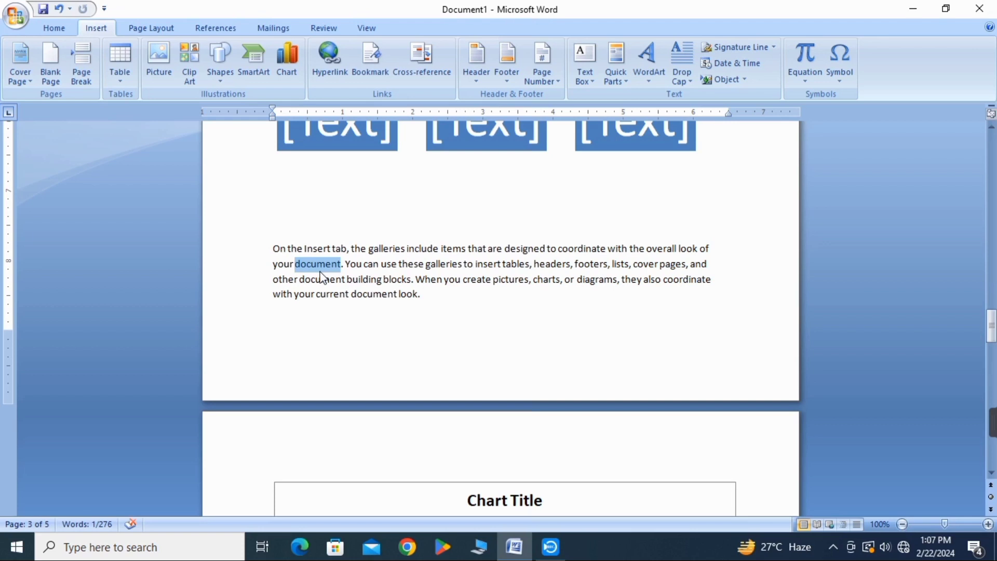
click(501, 279)
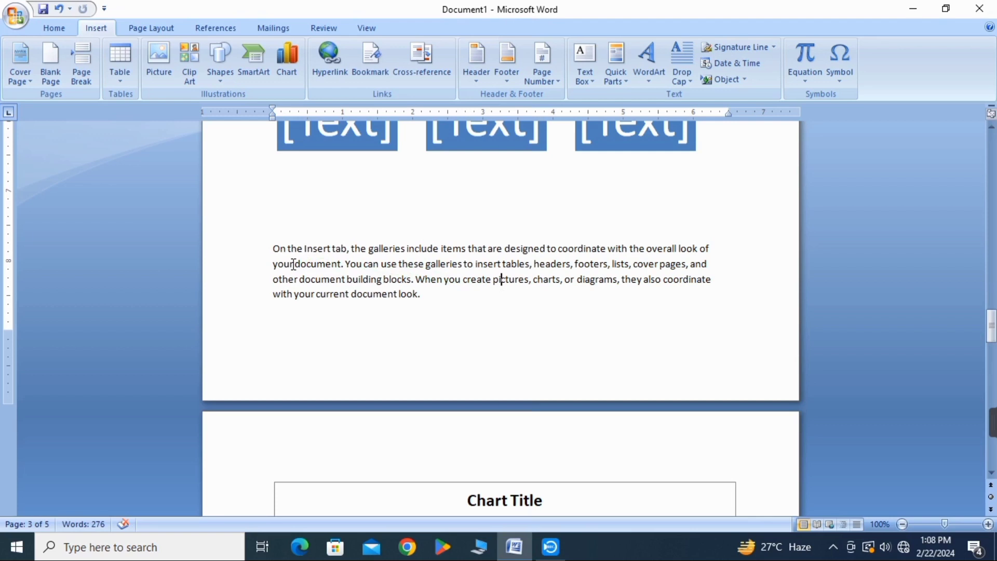
mouse_move(294, 263)
mouse_down()
mouse_move(334, 264)
mouse_move(298, 262)
mouse_up()
click(437, 302)
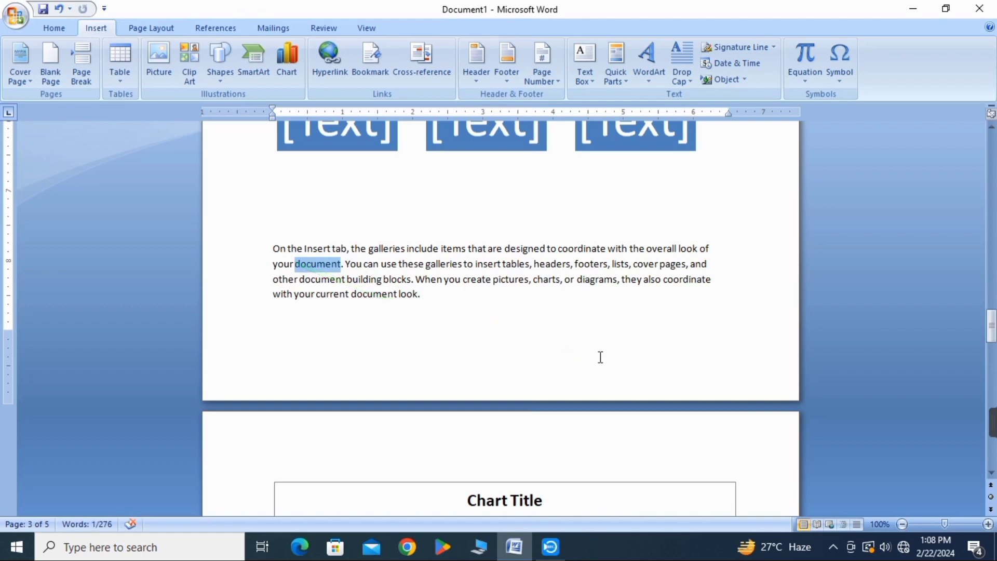
click(325, 61)
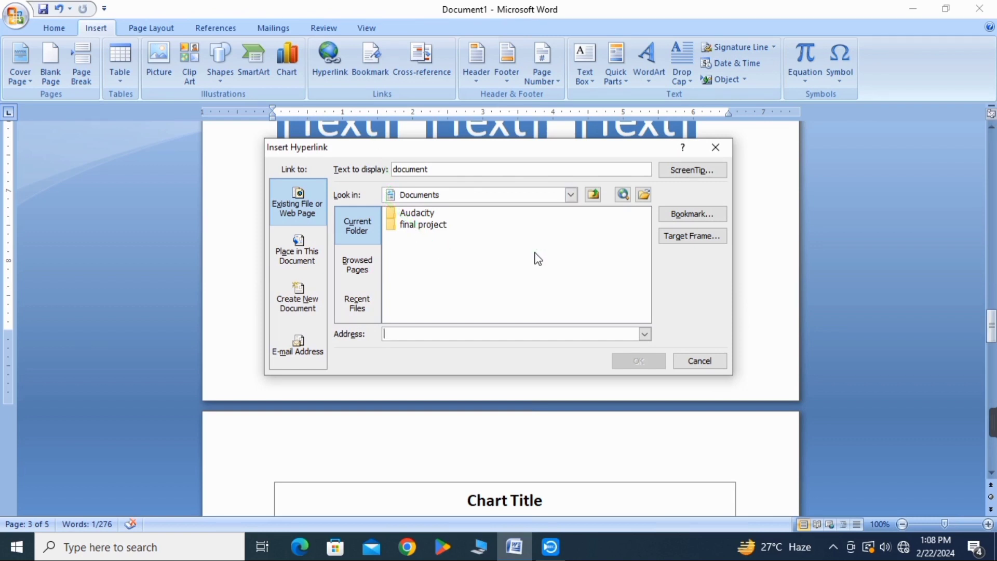
click(593, 195)
click(436, 248)
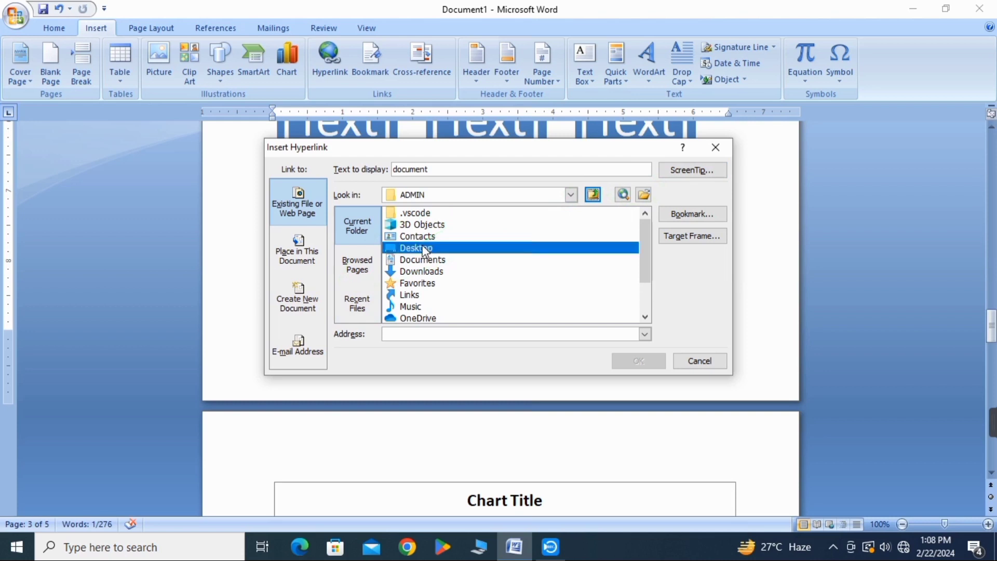
double_click(516, 249)
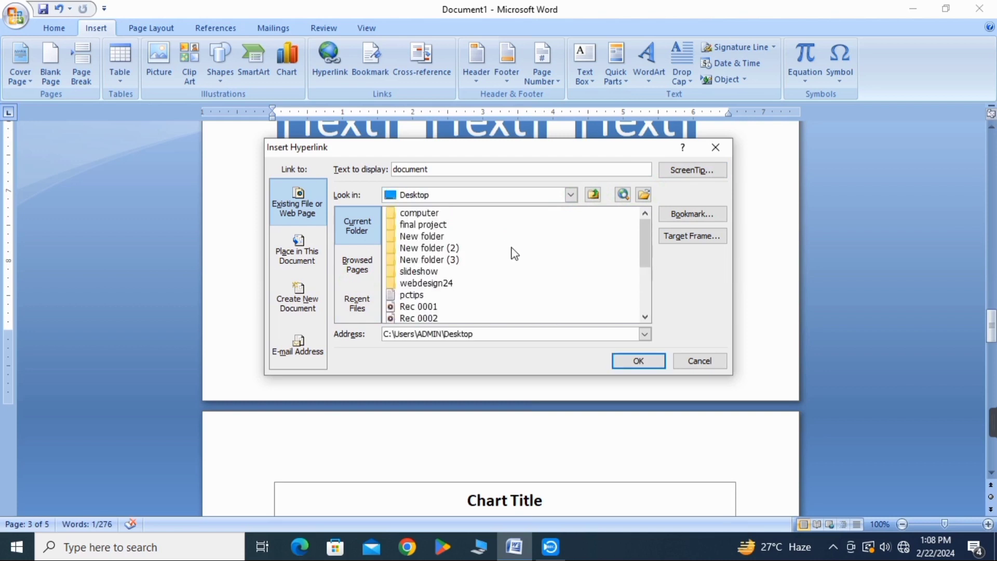
double_click(417, 271)
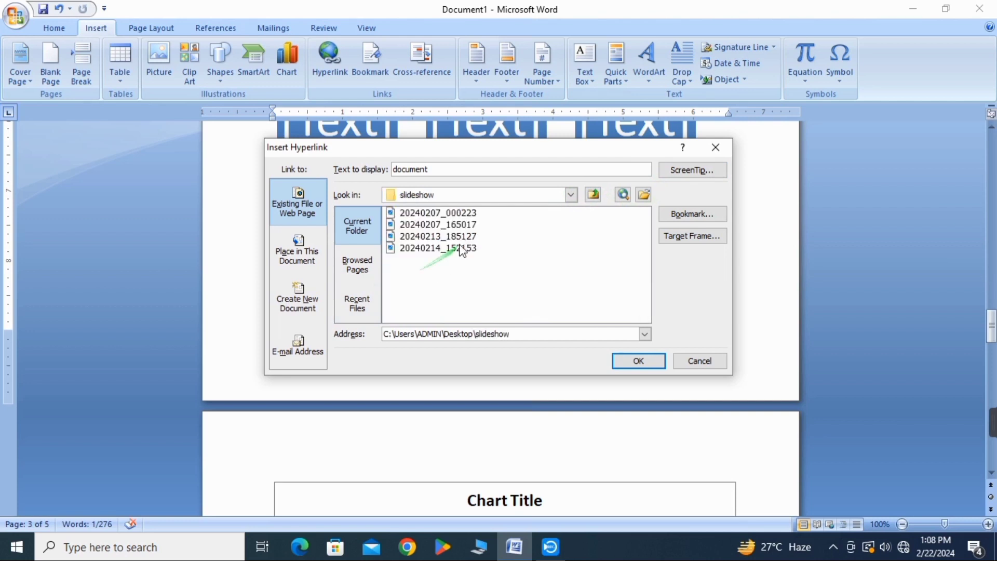
click(453, 249)
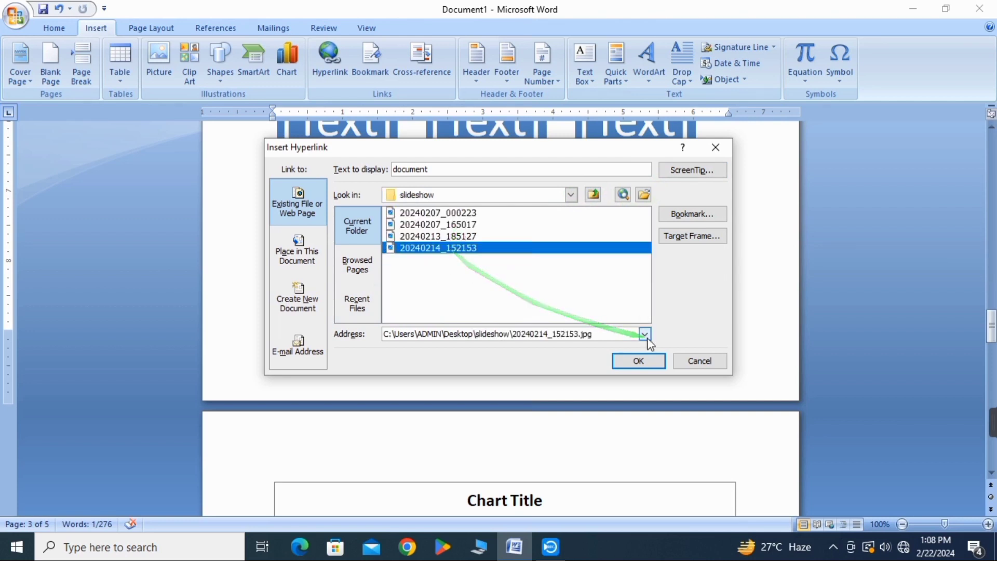
click(629, 366)
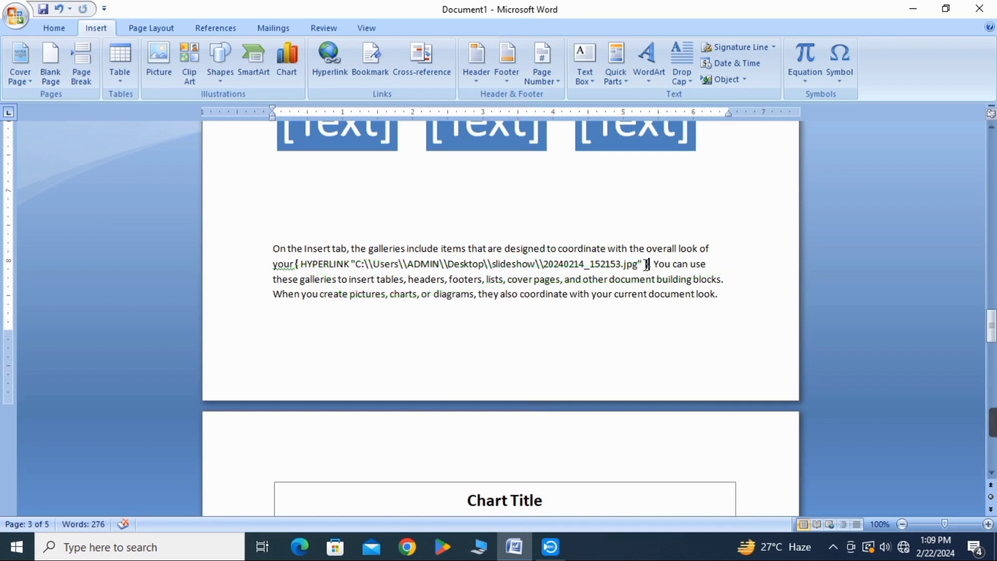
- Select the entire hyperlink field code in the "On the Insert tab" paragraph with the Select Hyperlink command
drag(646, 264, 443, 267)
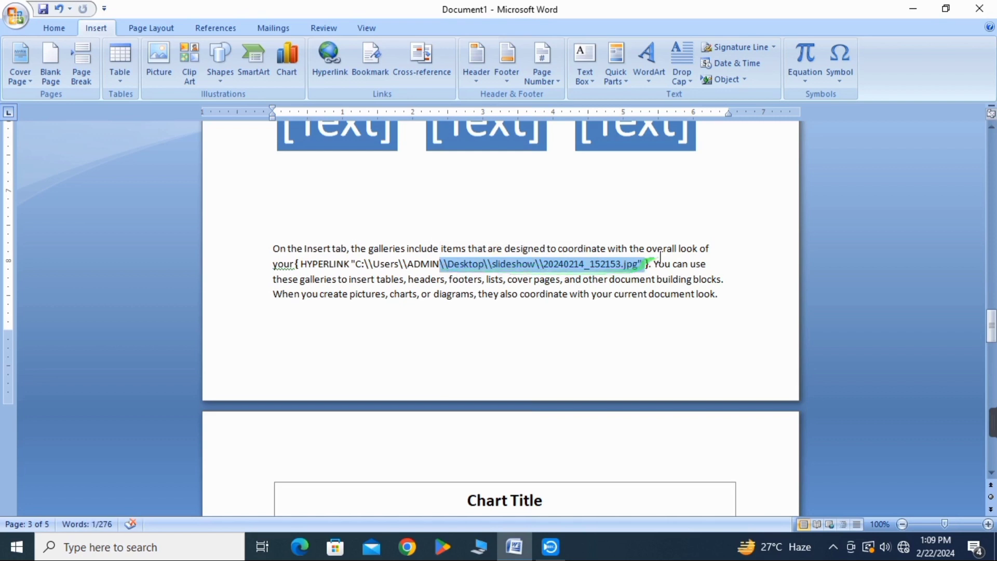
click(649, 264)
double_click(648, 263)
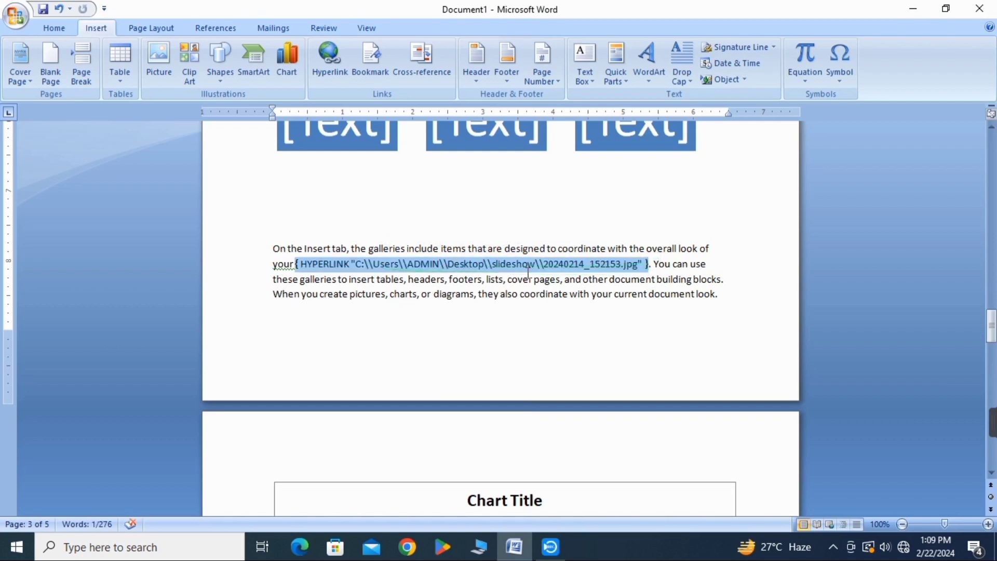
right_click(478, 264)
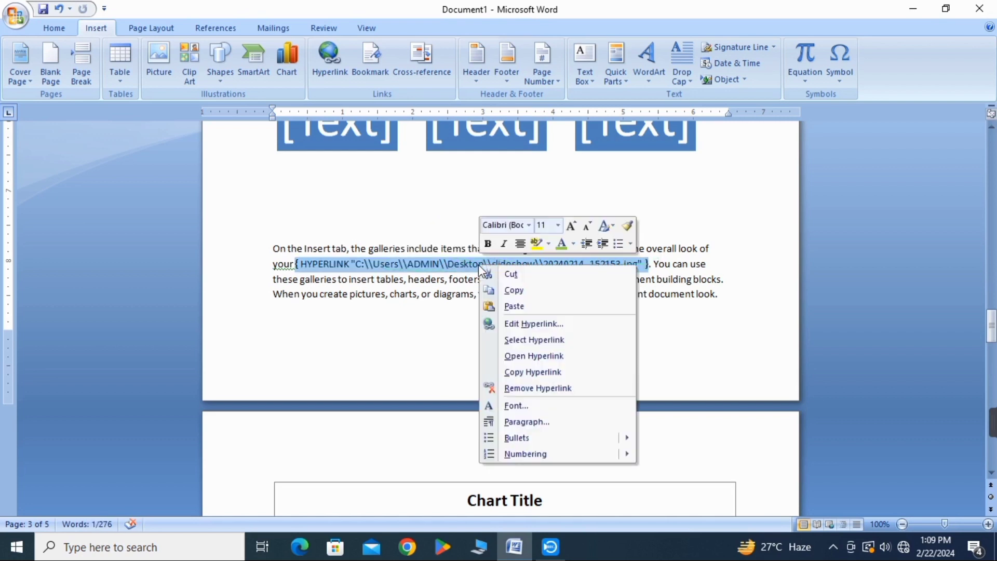
click(515, 344)
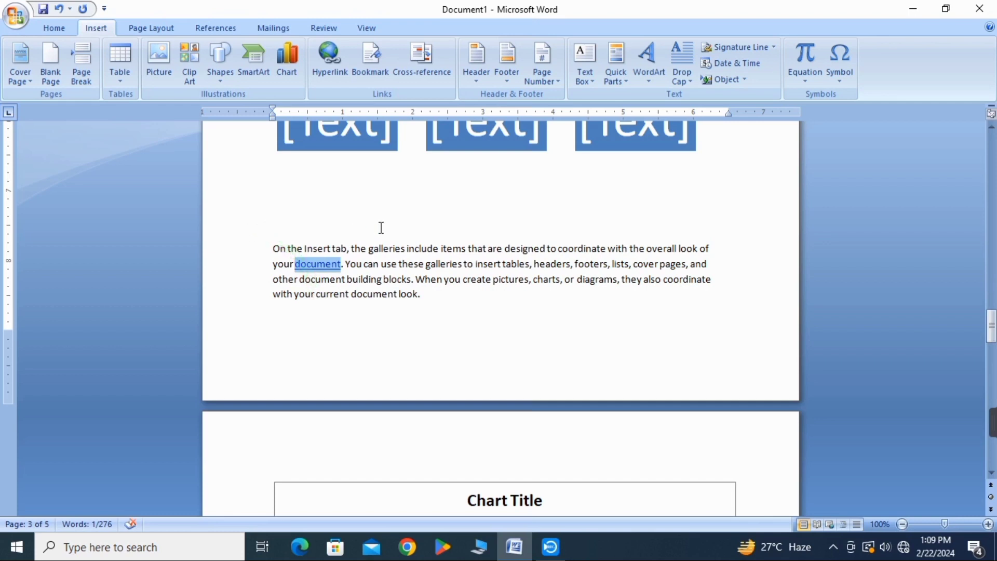
- Follow the hyperlink on the word "document" in the "On the Insert tab" paragraph
ctrl+click(317, 265)
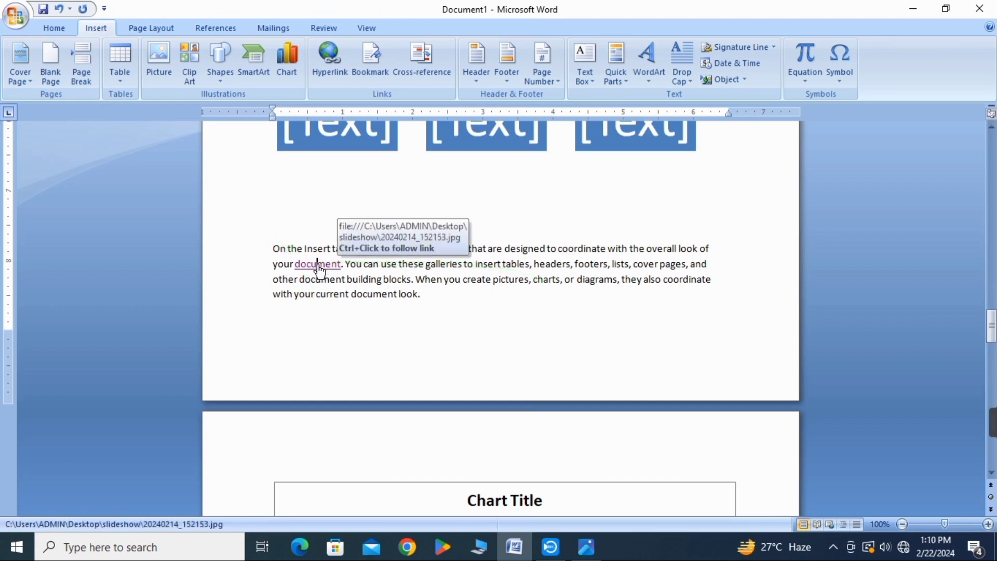
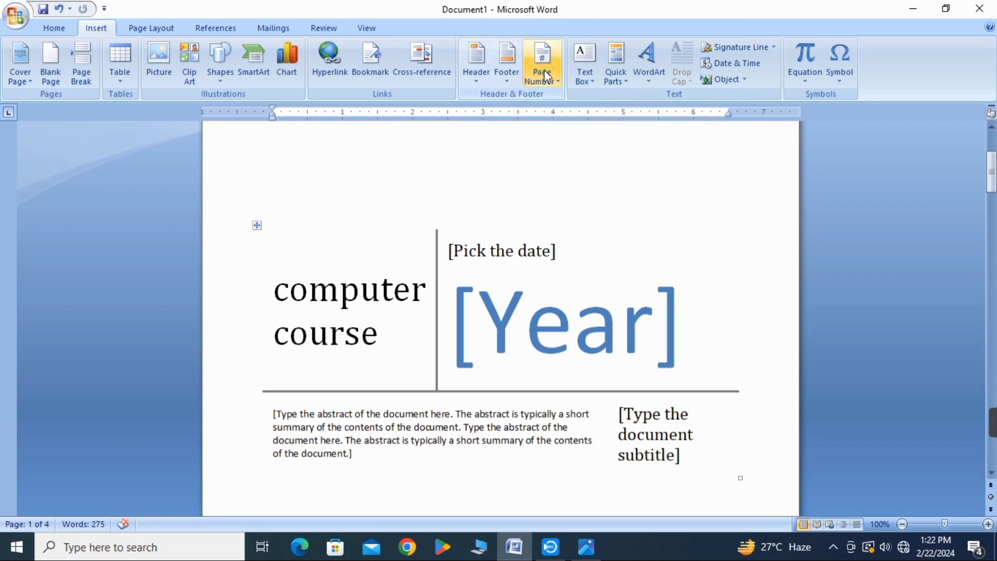
- Add a page number at the top of the page in the Plain Number 1 style
click(547, 77)
mouse_move(586, 99)
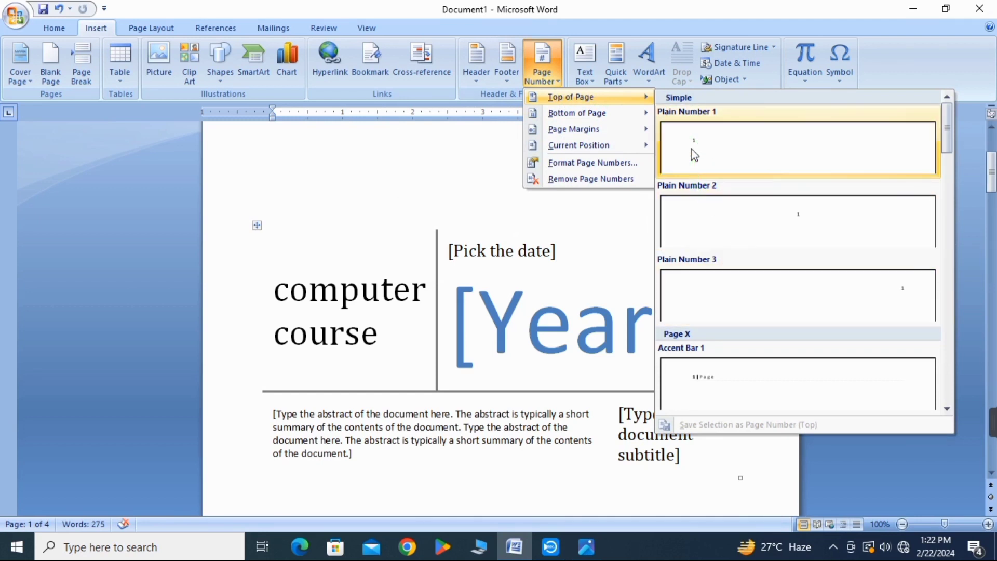
click(700, 137)
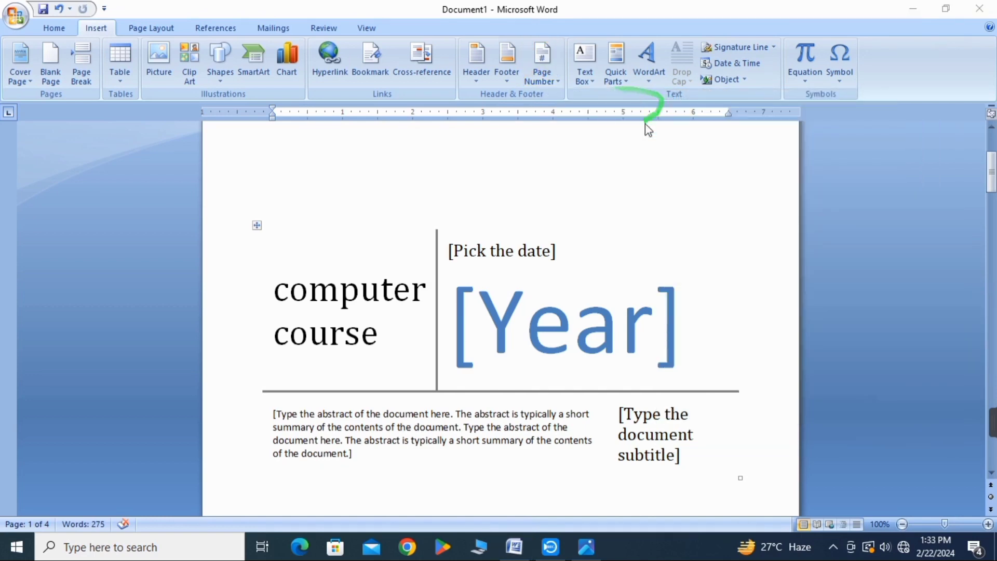
- Insert an Annual Sidebar text box at the blank line above the "On the Insert tab" paragraph on page 2
scroll(646, 129, down, 6)
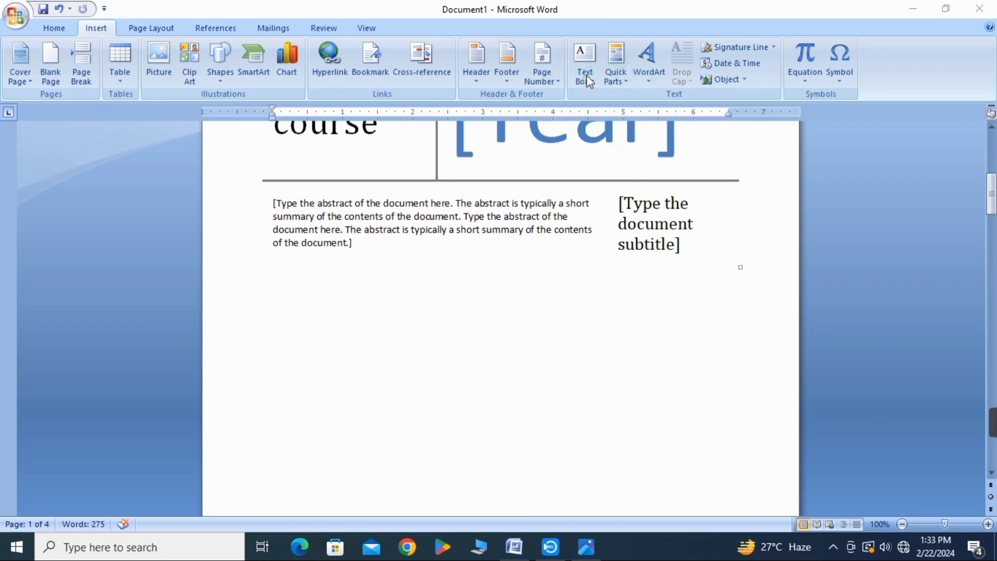
scroll(312, 319, down, 3)
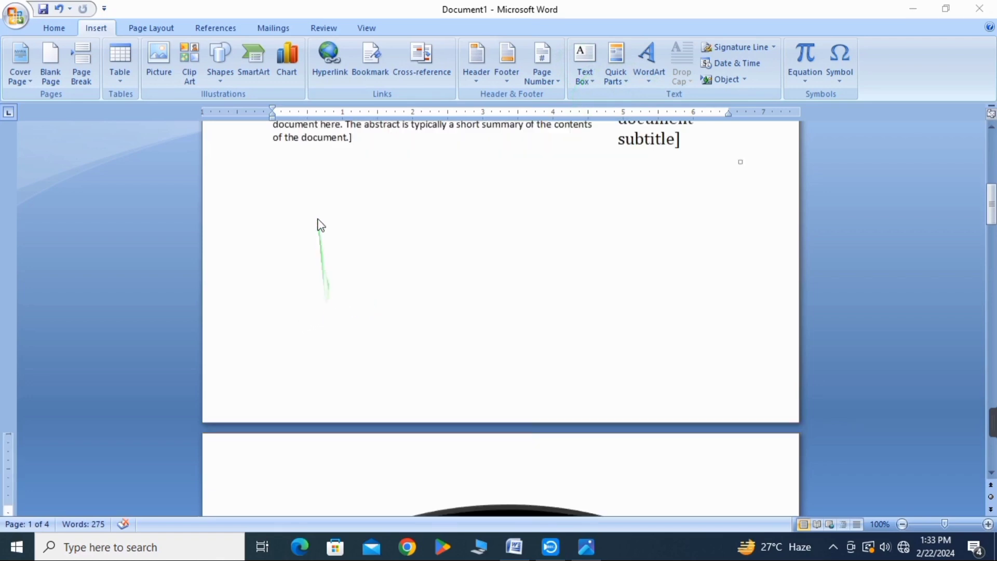
scroll(306, 218, up, 1)
scroll(403, 249, down, 8)
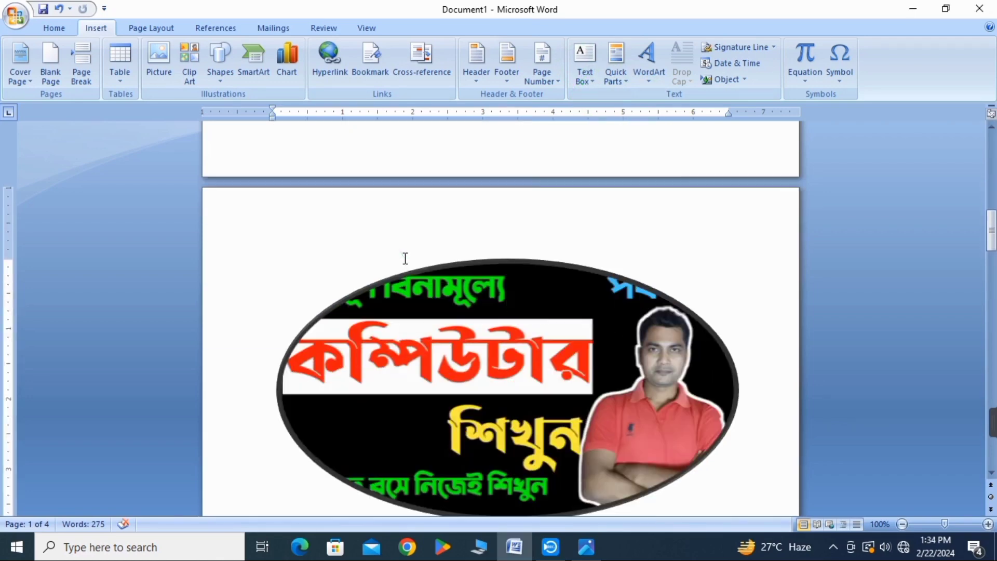
scroll(405, 258, down, 10)
click(307, 246)
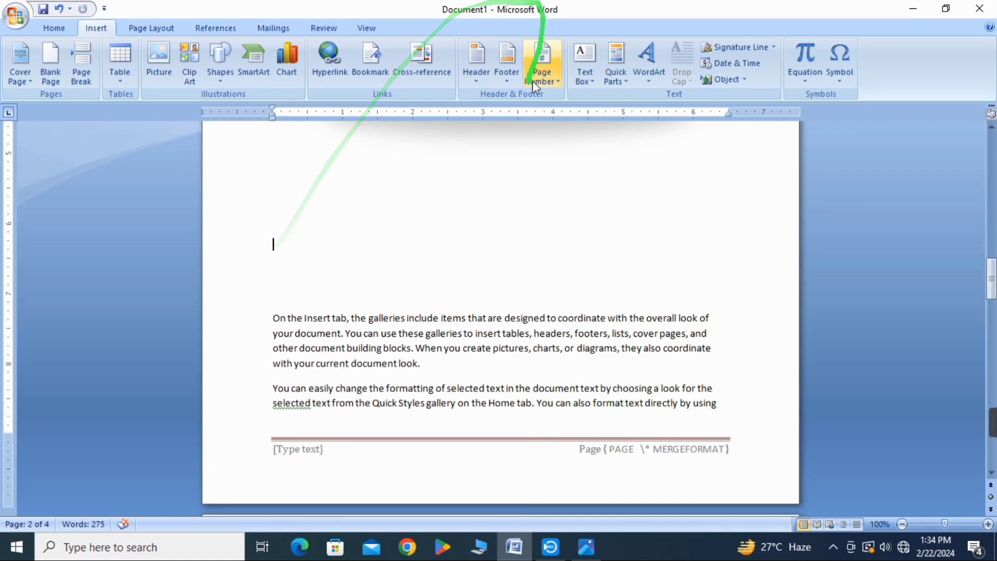
click(582, 64)
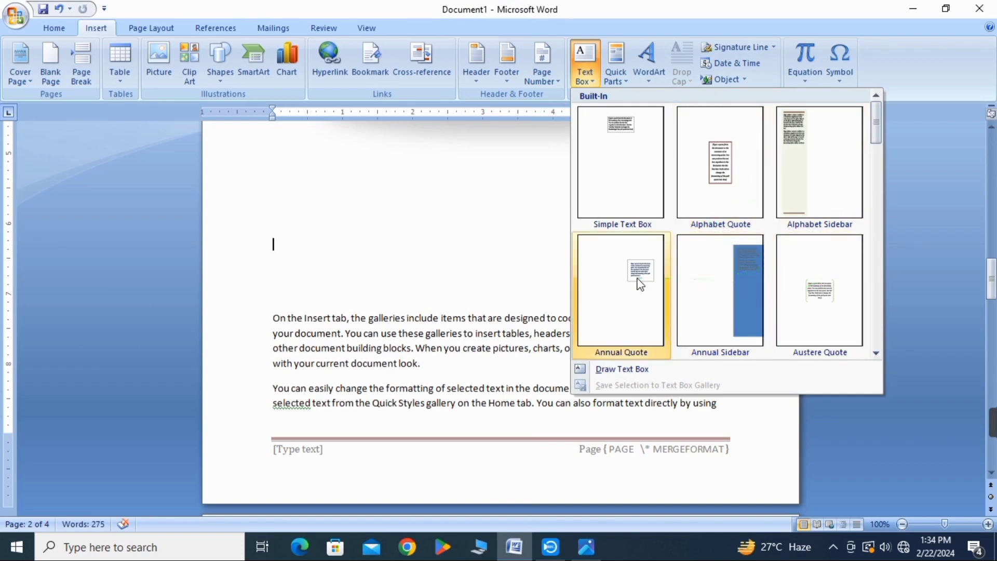
click(730, 264)
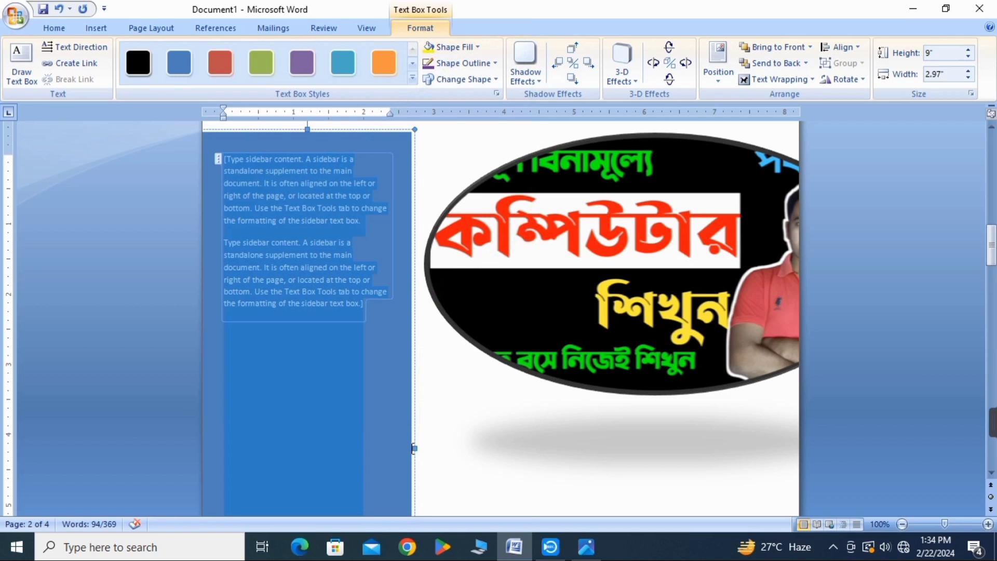
- Move the sidebar text box to the left so it runs partly off the page
click(402, 448)
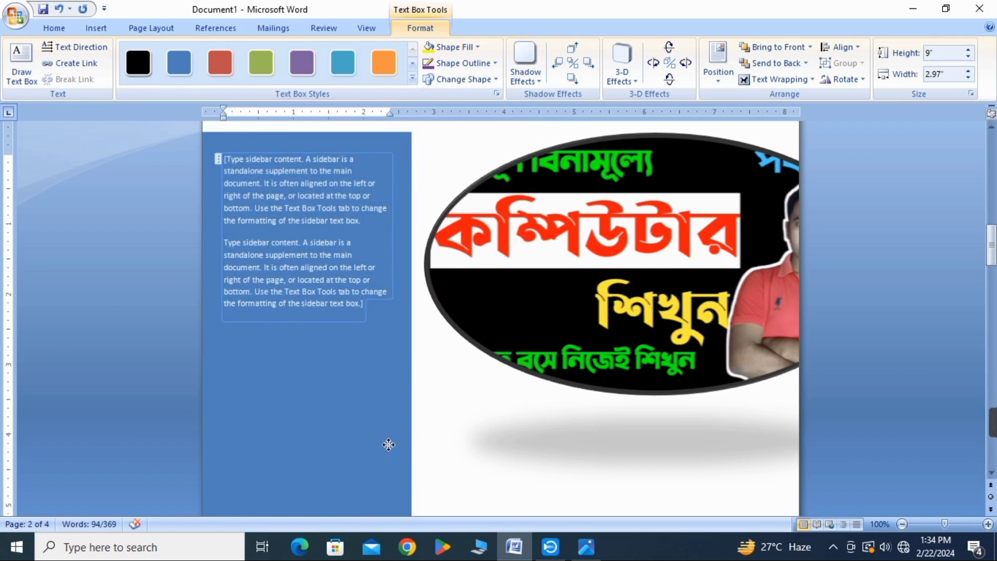
drag(365, 438, 316, 438)
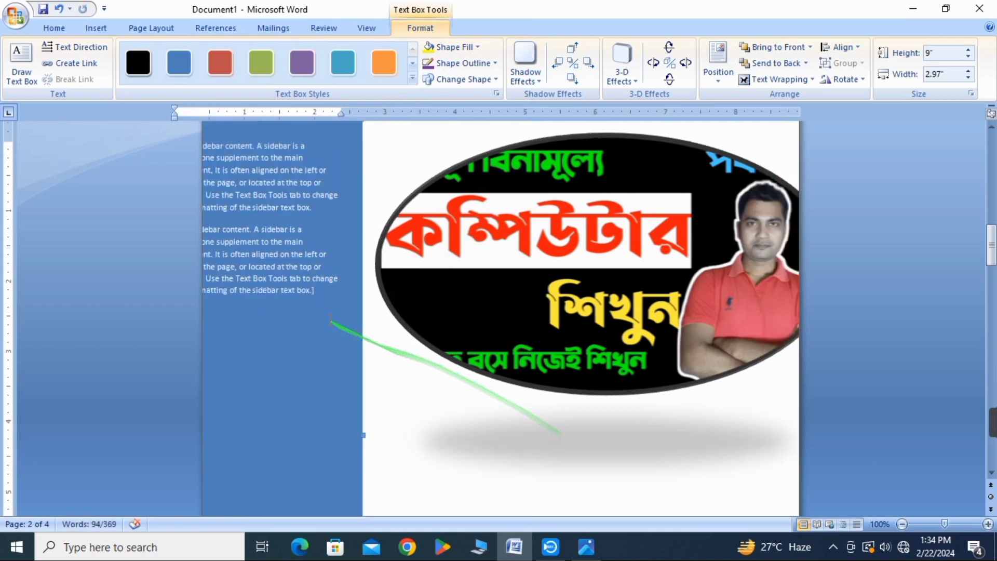
click(328, 299)
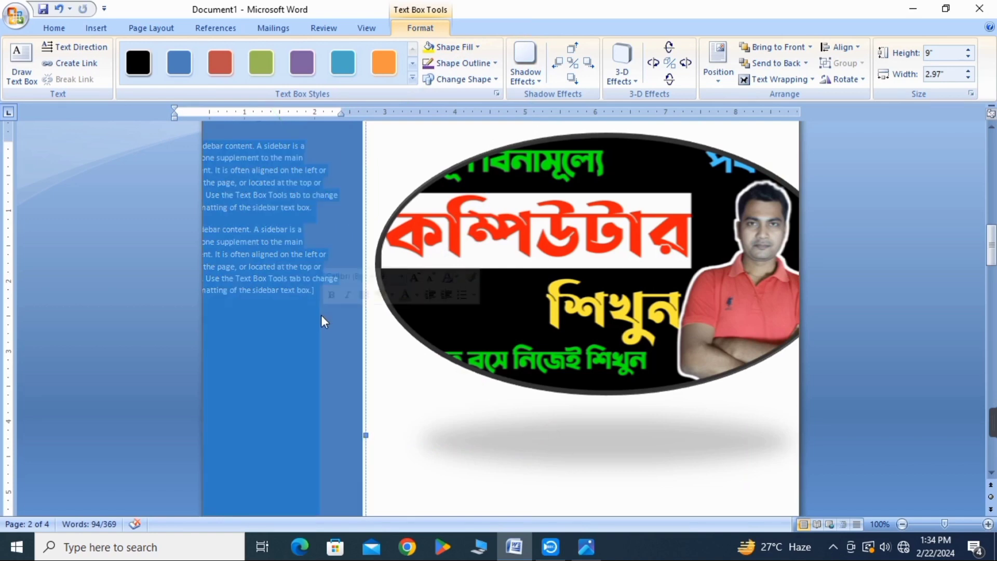
drag(298, 313, 328, 322)
click(428, 369)
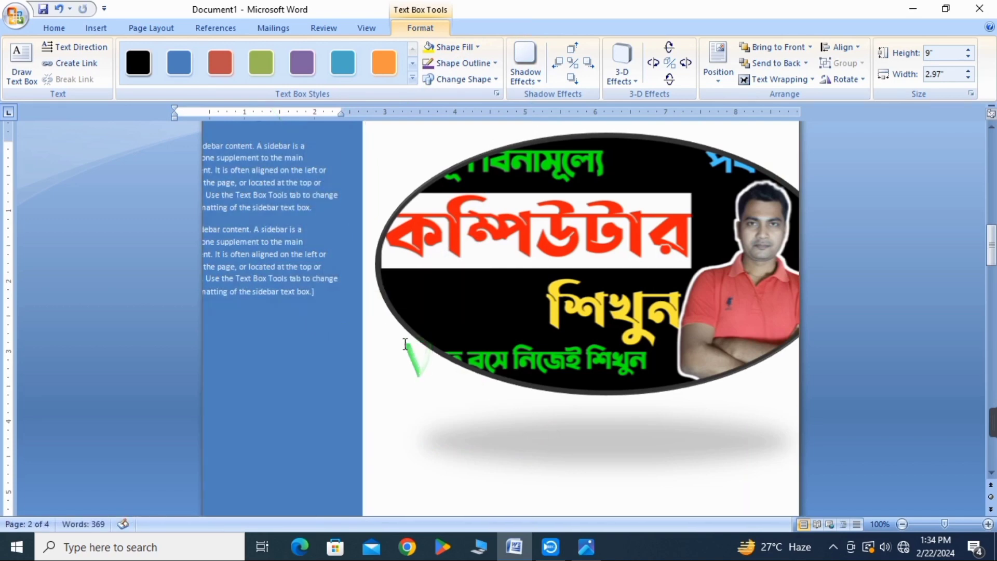
- Move the sidebar text box right so it sits just inside the left edge of page 2
scroll(363, 249, up, 3)
click(344, 280)
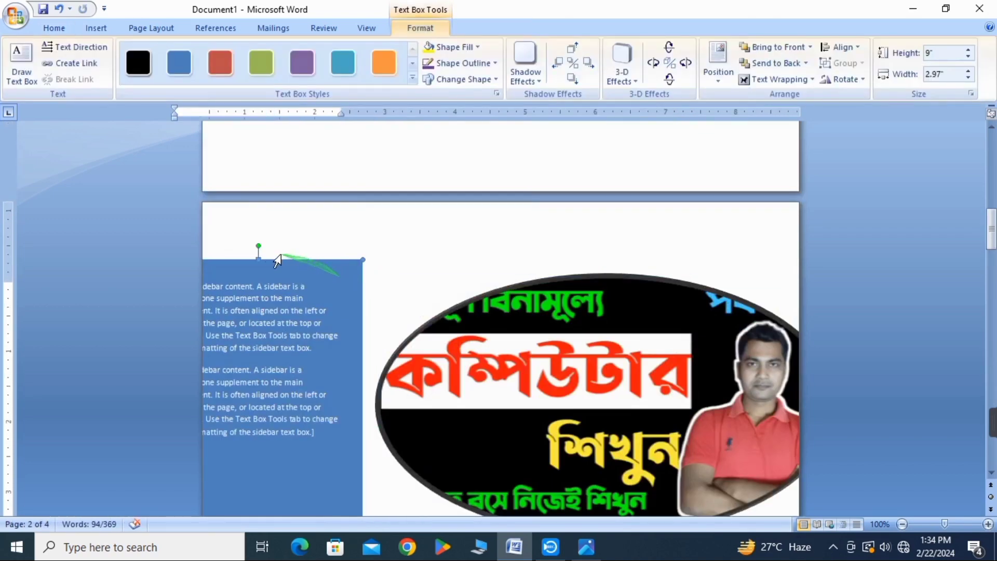
key(Escape)
click(305, 266)
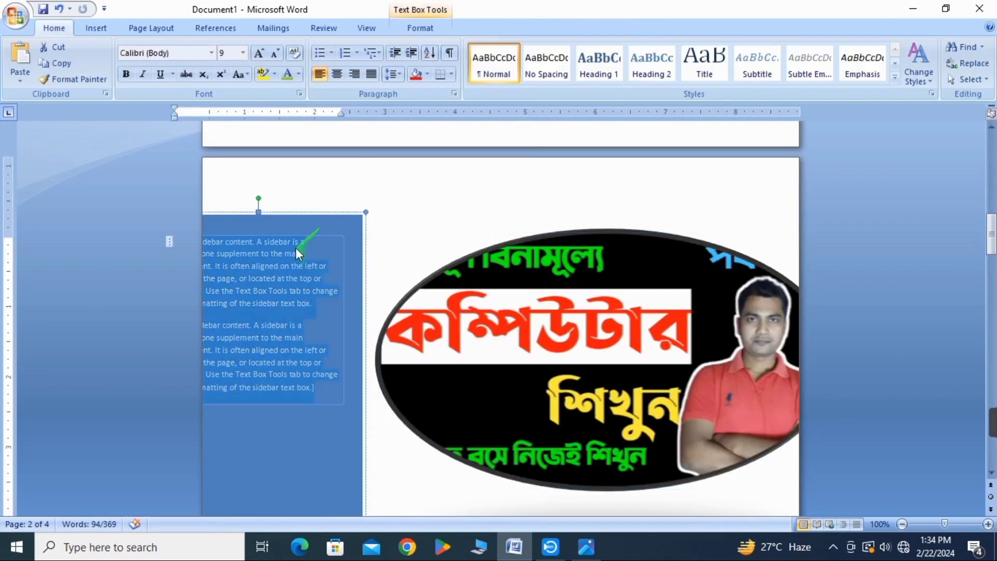
click(316, 229)
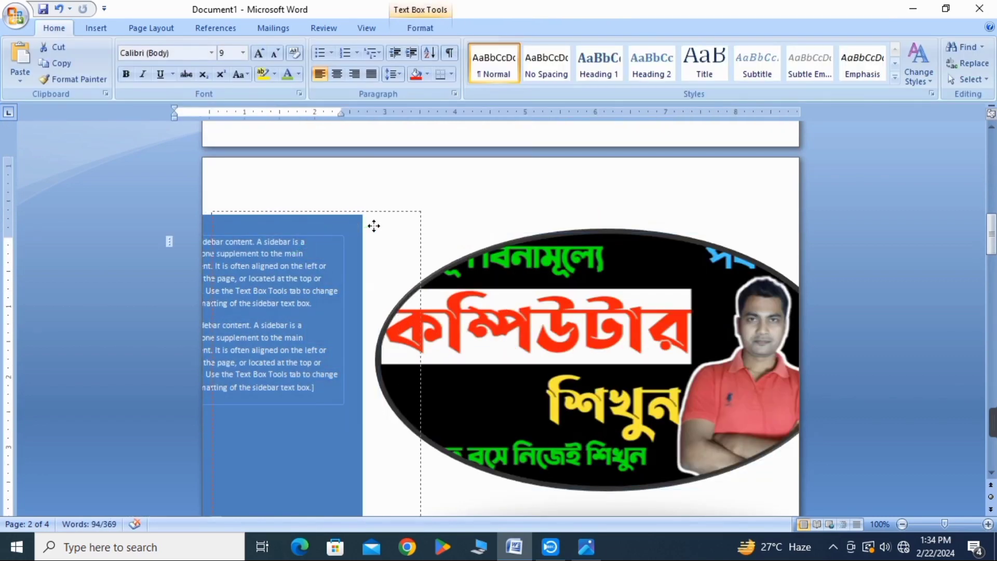
drag(316, 229, 373, 225)
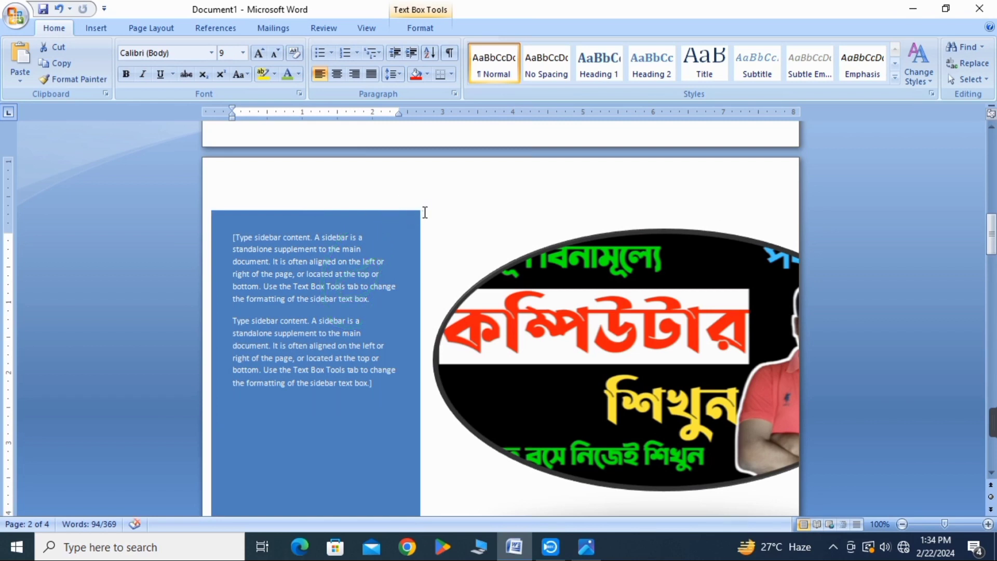
- Resize the sidebar text box from its upper-right corner to make it narrower and shorter
click(425, 236)
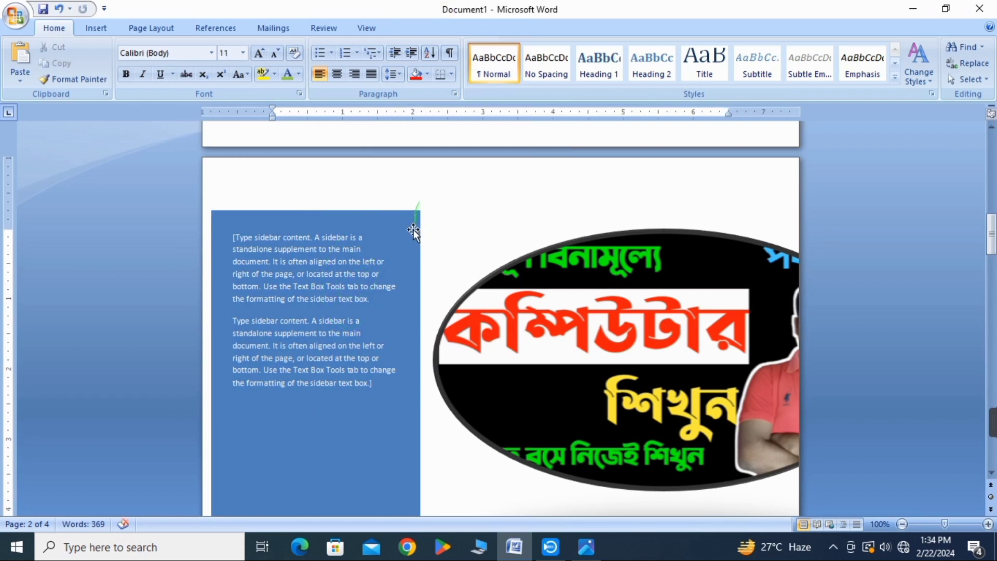
click(413, 230)
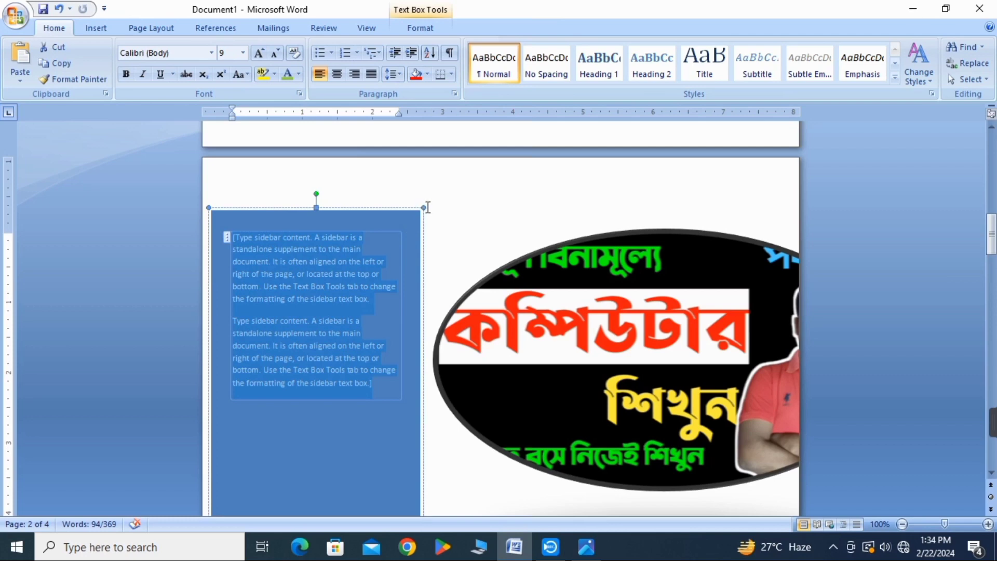
drag(423, 207, 422, 206)
drag(393, 243, 392, 250)
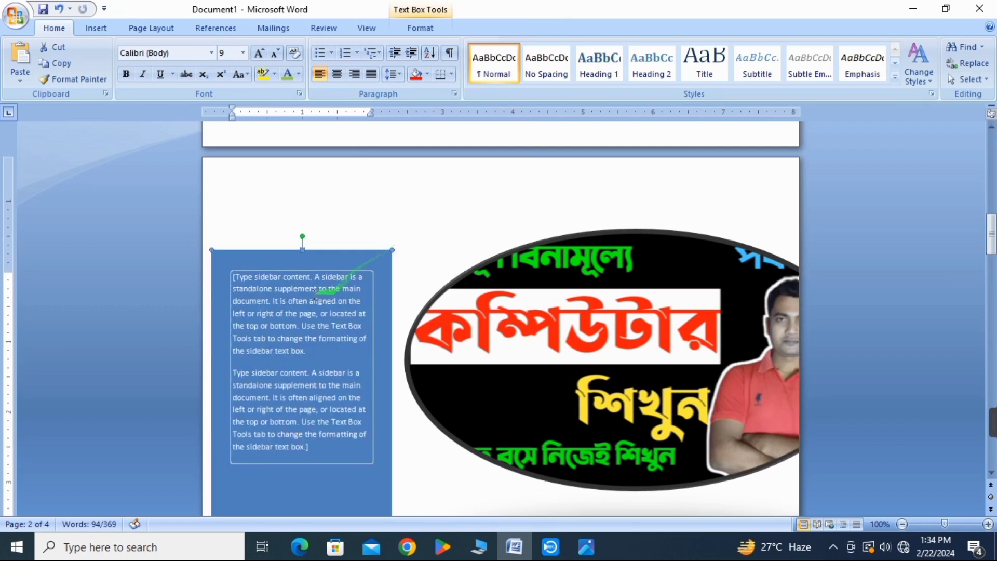
- Delete all the placeholder text inside the blue sidebar text box
scroll(315, 292, down, 6)
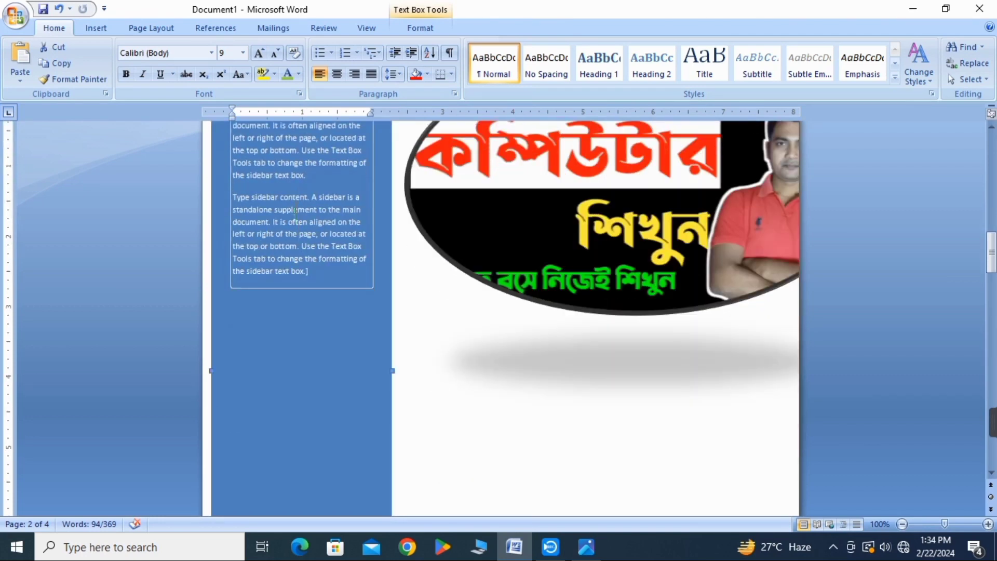
scroll(296, 192, up, 1)
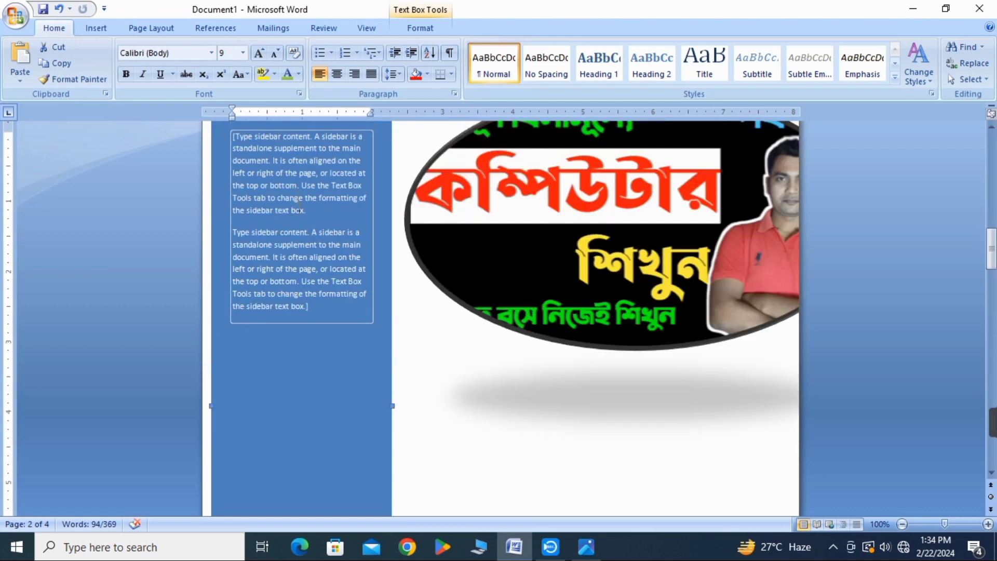
click(318, 308)
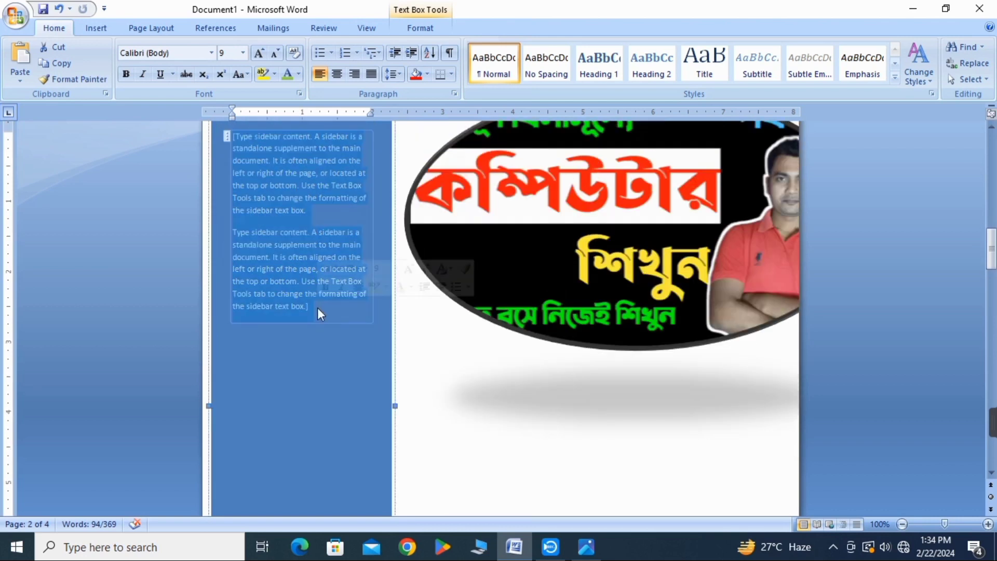
key(Delete)
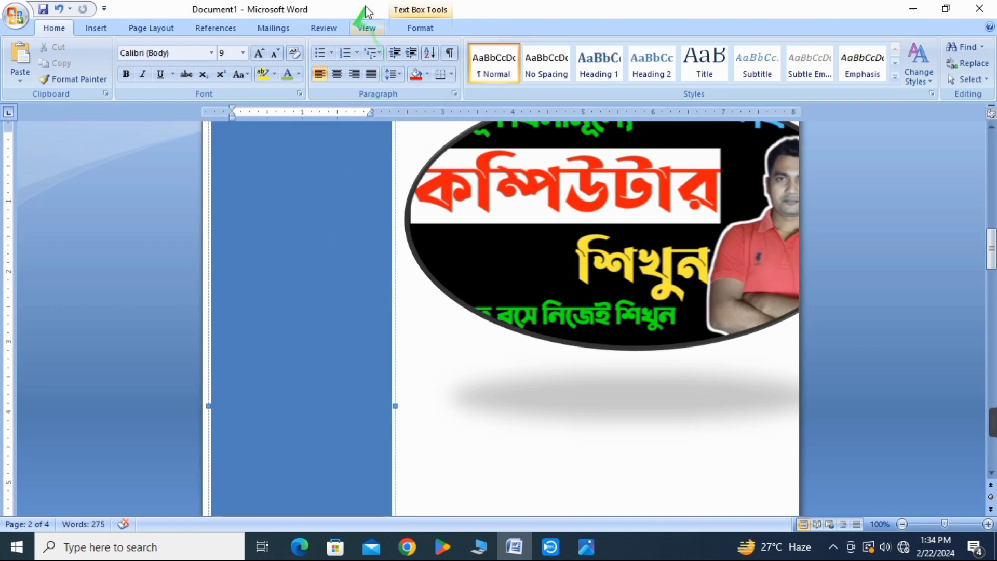
- Insert the Author document property from Quick Parts at the blank first line of page 3
scroll(318, 198, up, 3)
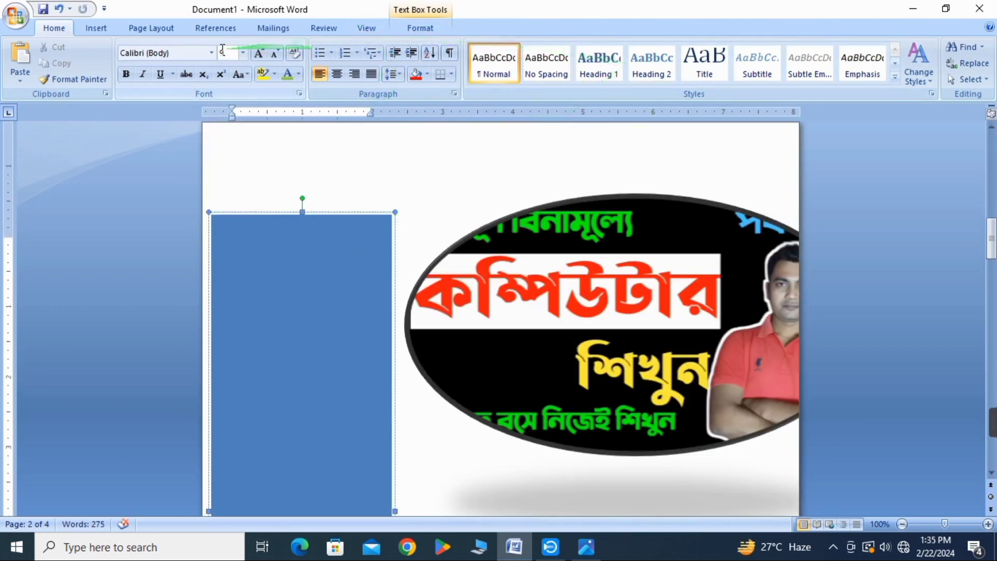
click(97, 28)
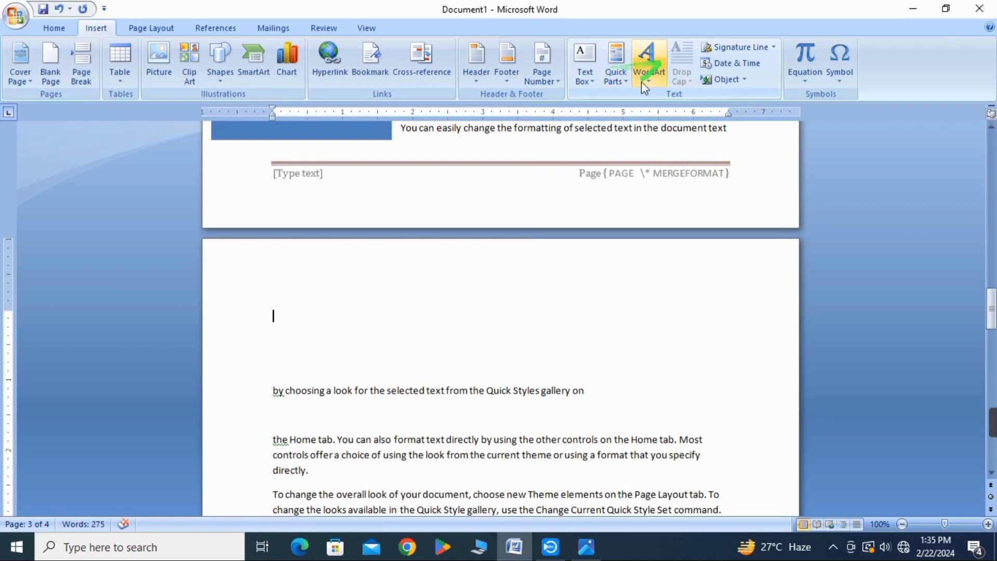
click(617, 69)
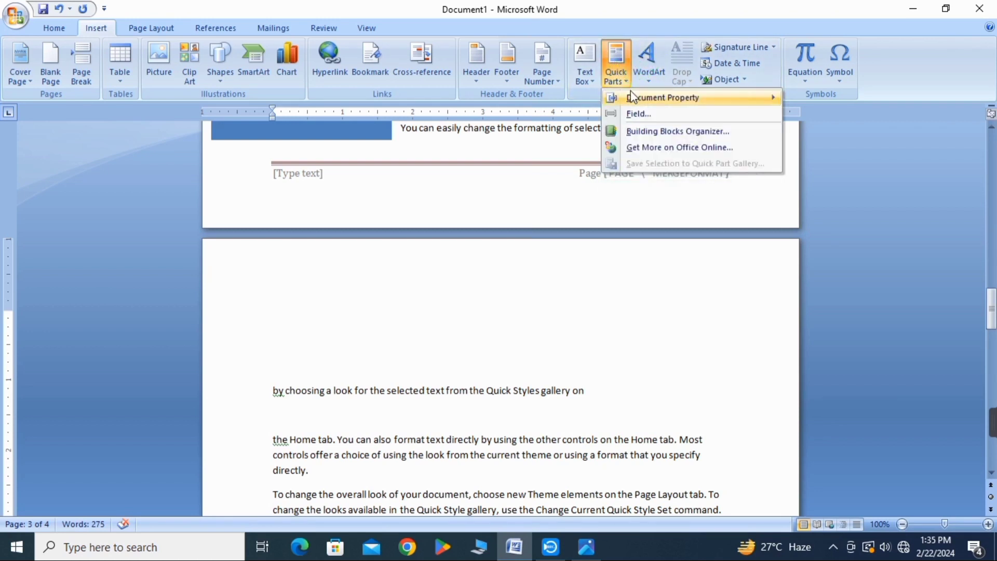
mouse_move(628, 98)
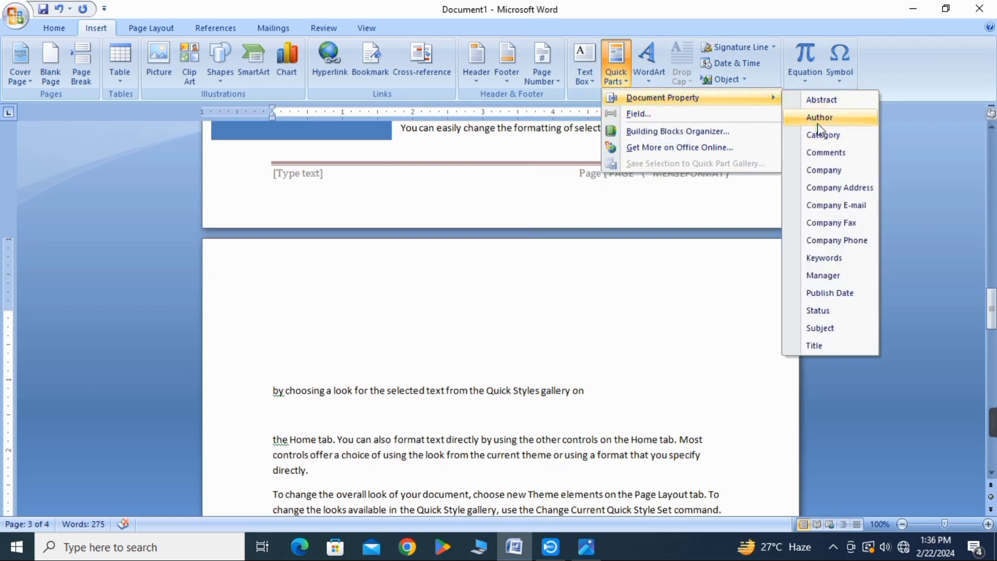
click(817, 121)
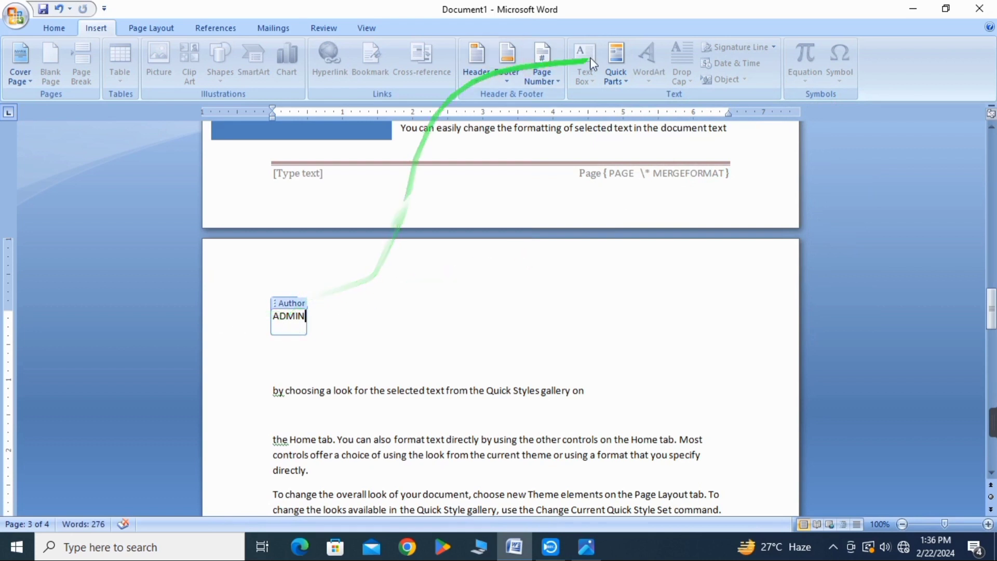
- Start a dark green 3-D WordArt beside the Author field on page 3 and enter the channel name as its text
click(422, 314)
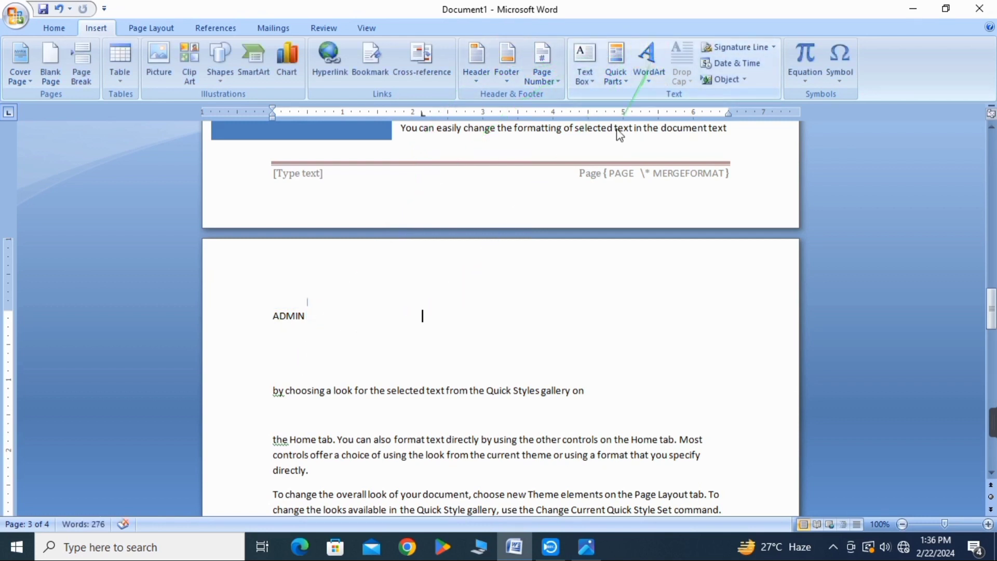
click(650, 76)
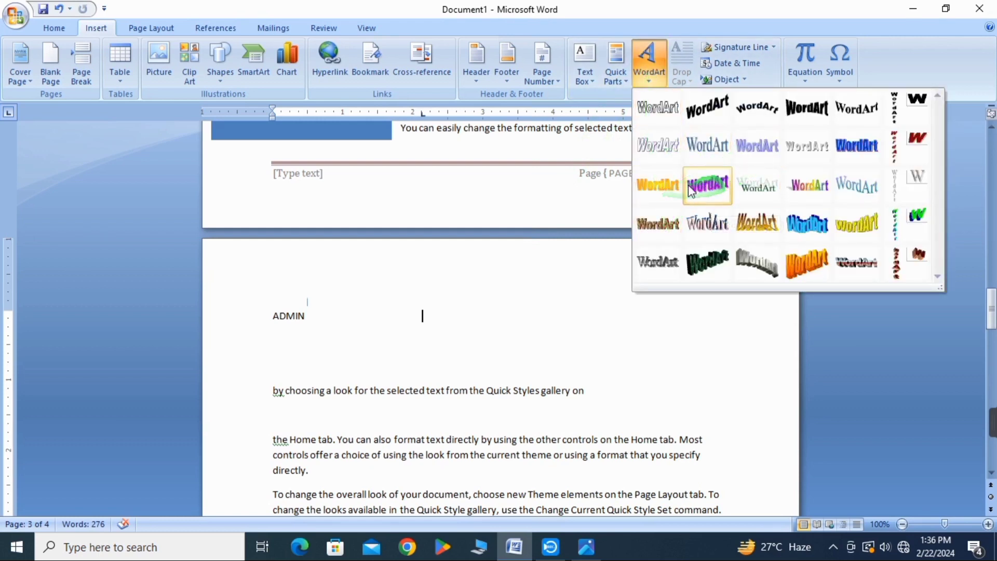
click(711, 265)
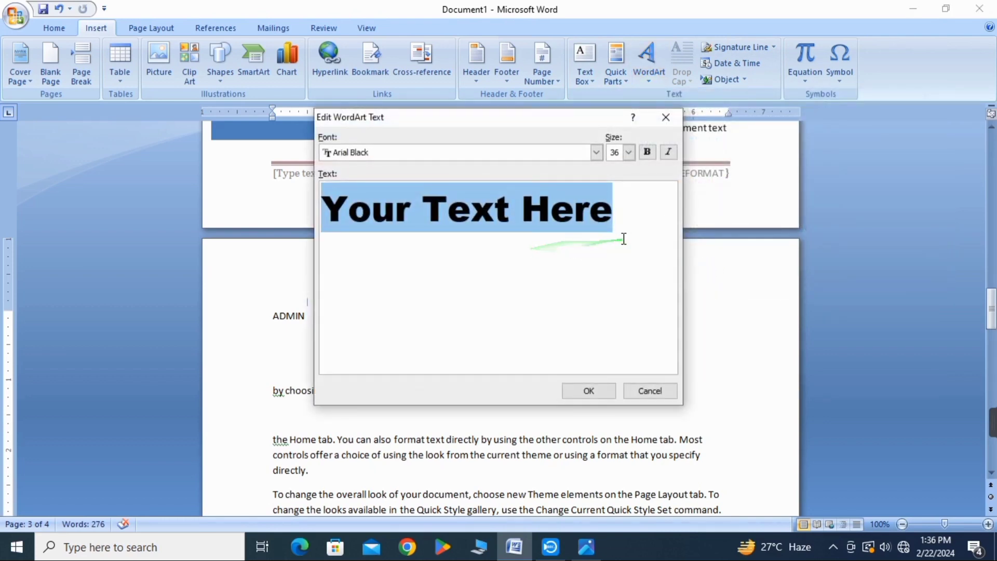
key(BackSpace)
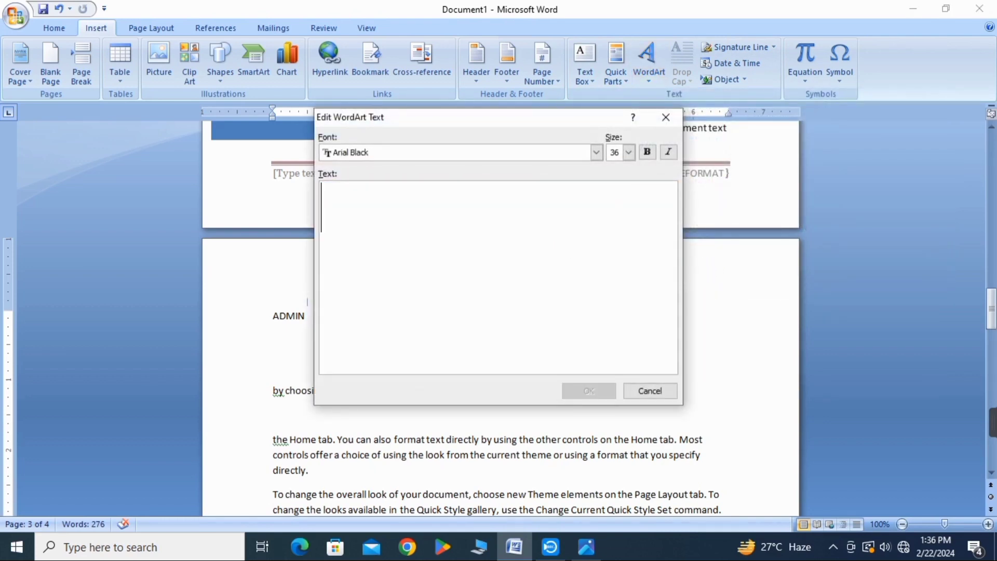
text(tech dipankar)
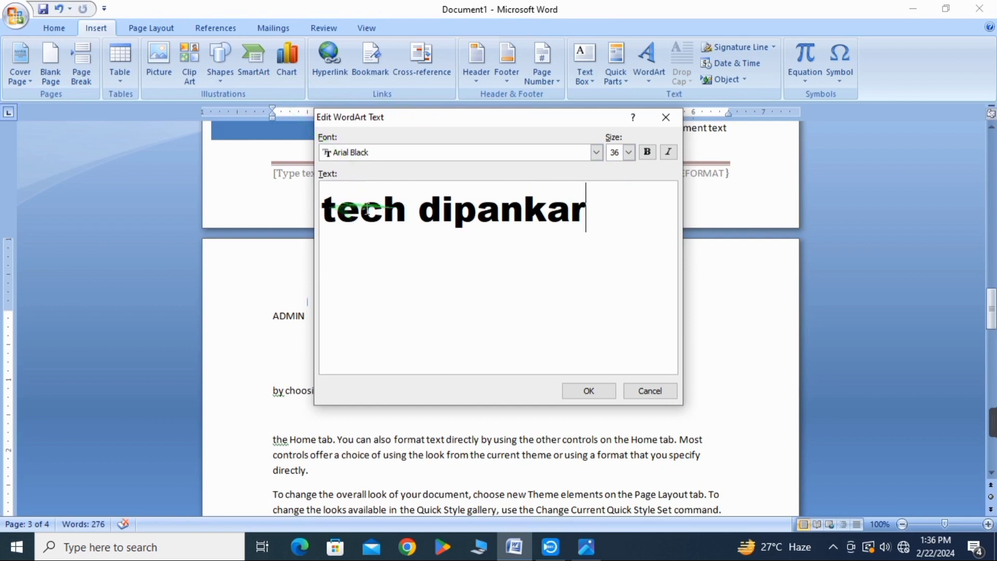
- Set the WordArt text to bold Microsoft YaHei UI at size 36 and insert it into the page
click(596, 154)
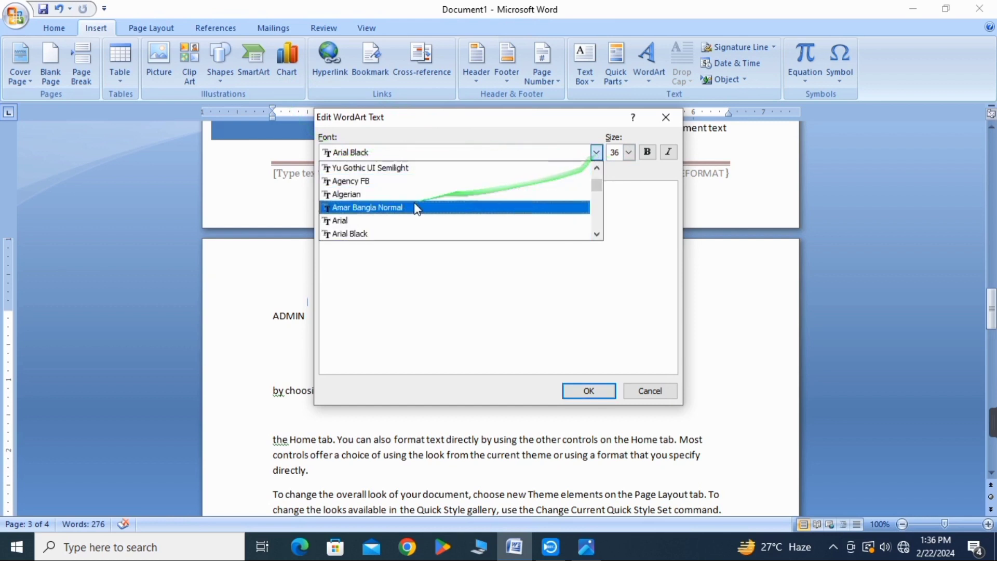
scroll(375, 202, up, 5)
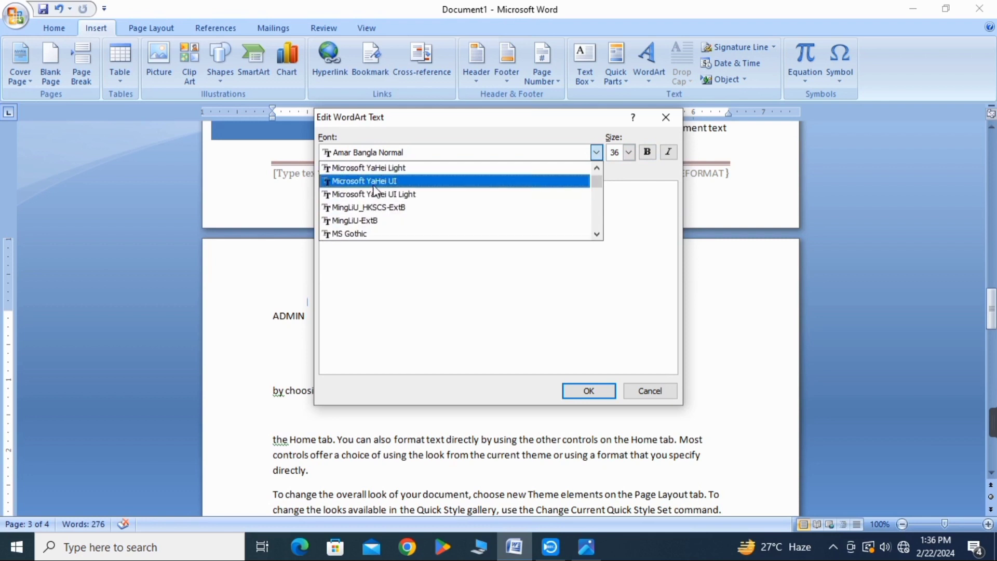
click(370, 181)
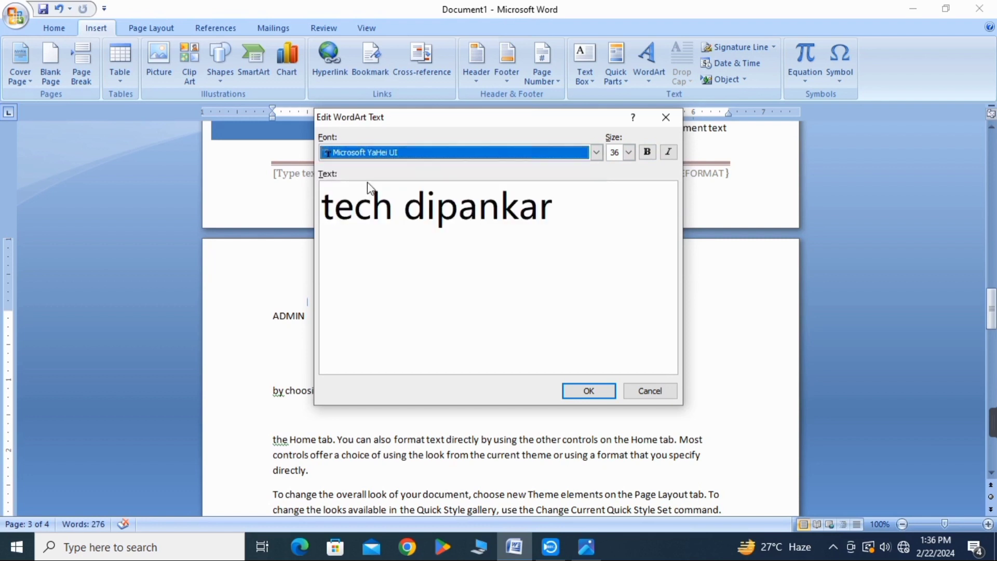
click(630, 154)
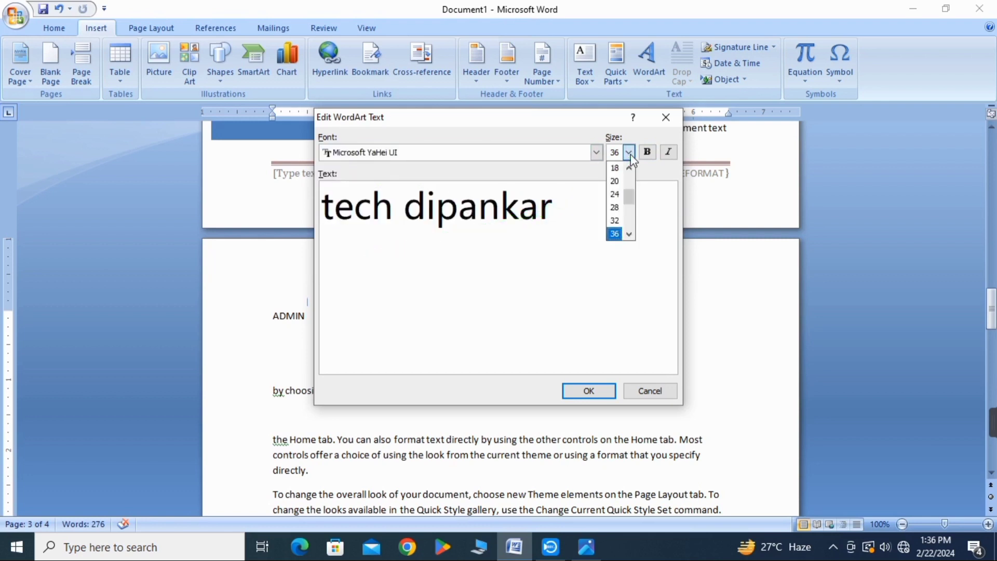
click(617, 228)
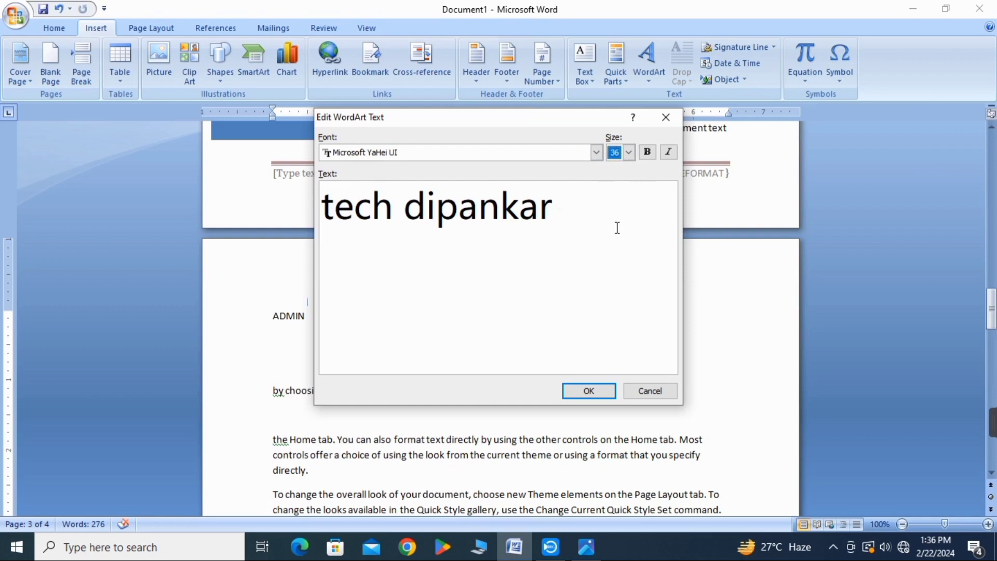
click(646, 152)
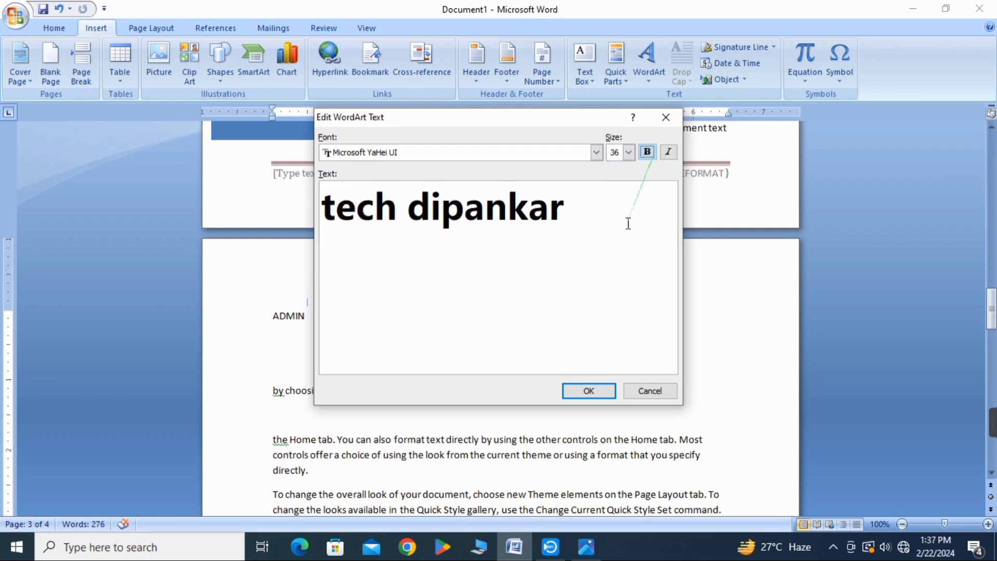
click(588, 392)
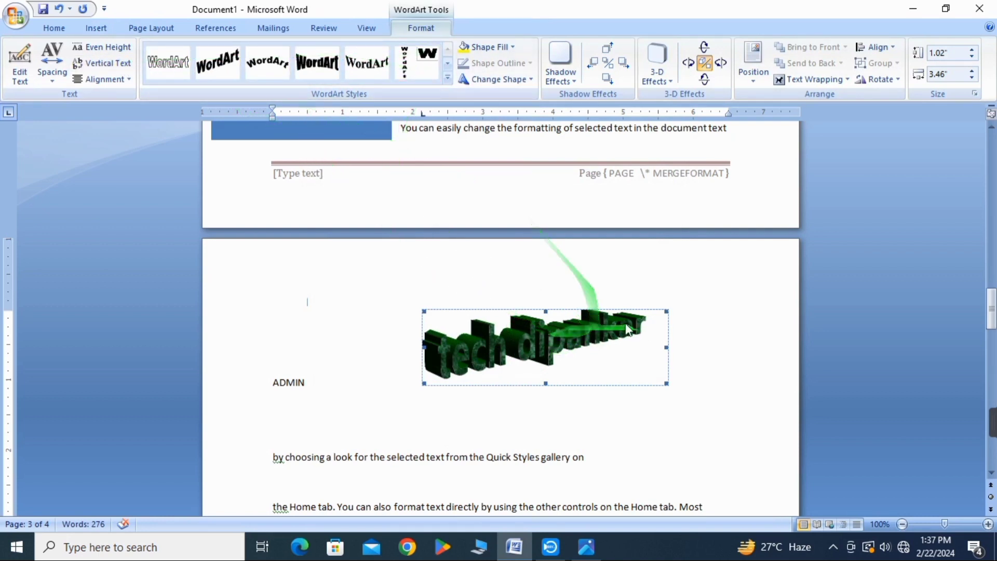
- Change the WordArt to the solid black curved style and apply the first of the Additional Shadow Styles
click(317, 62)
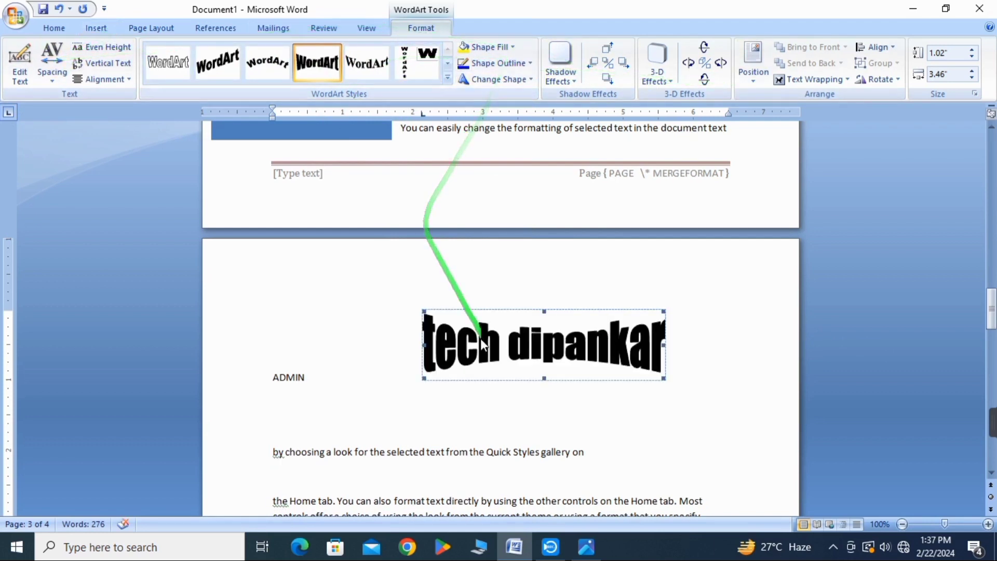
click(558, 78)
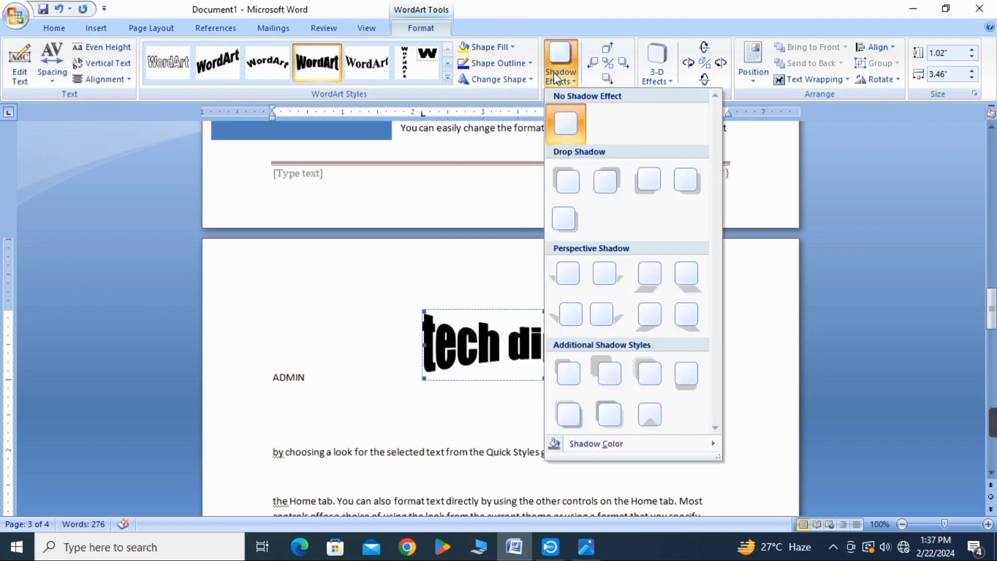
click(569, 372)
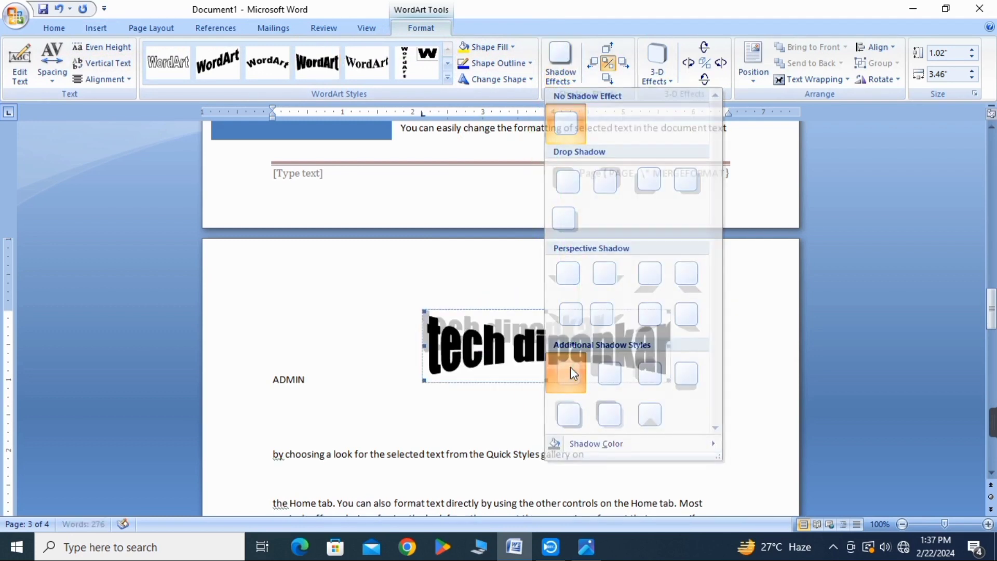
click(312, 274)
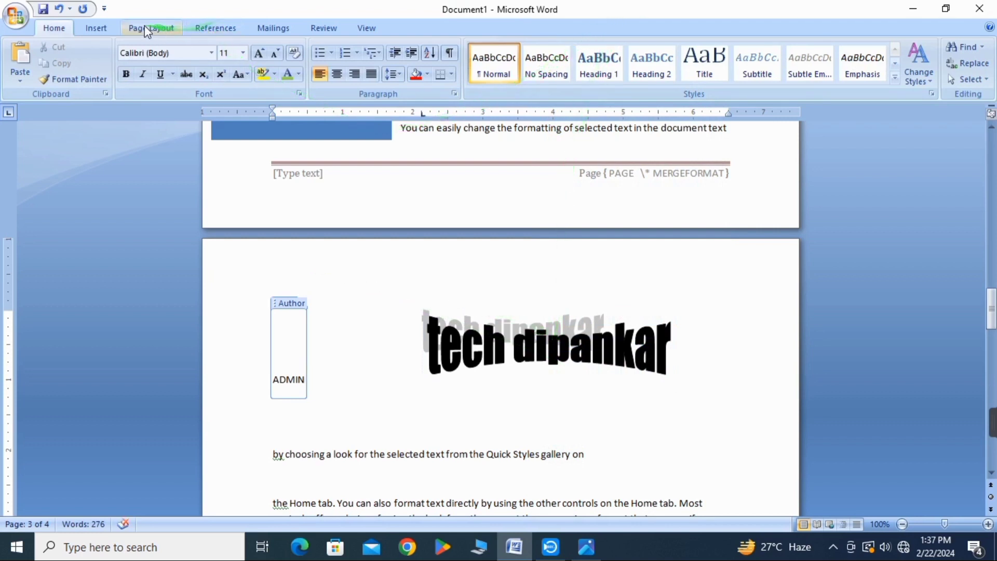
- Apply a Dropped drop cap to the first letter of the page 3 line starting "by choosing a look"
click(99, 29)
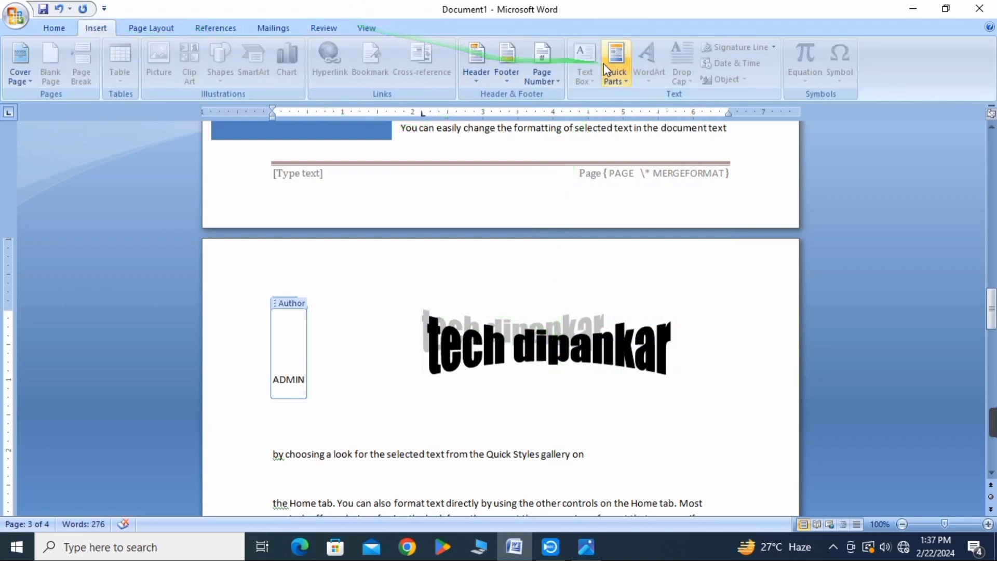
click(571, 333)
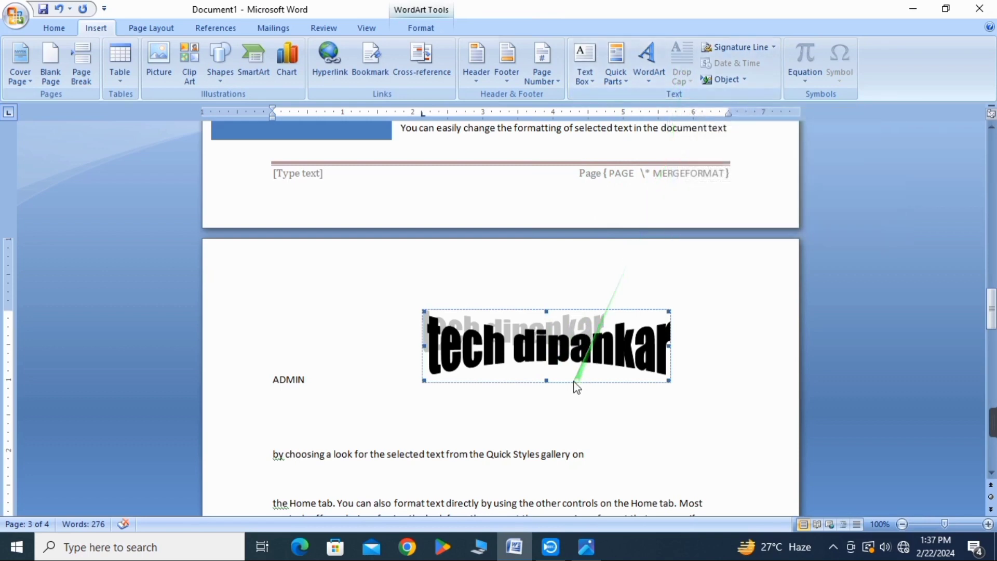
scroll(571, 374, down, 4)
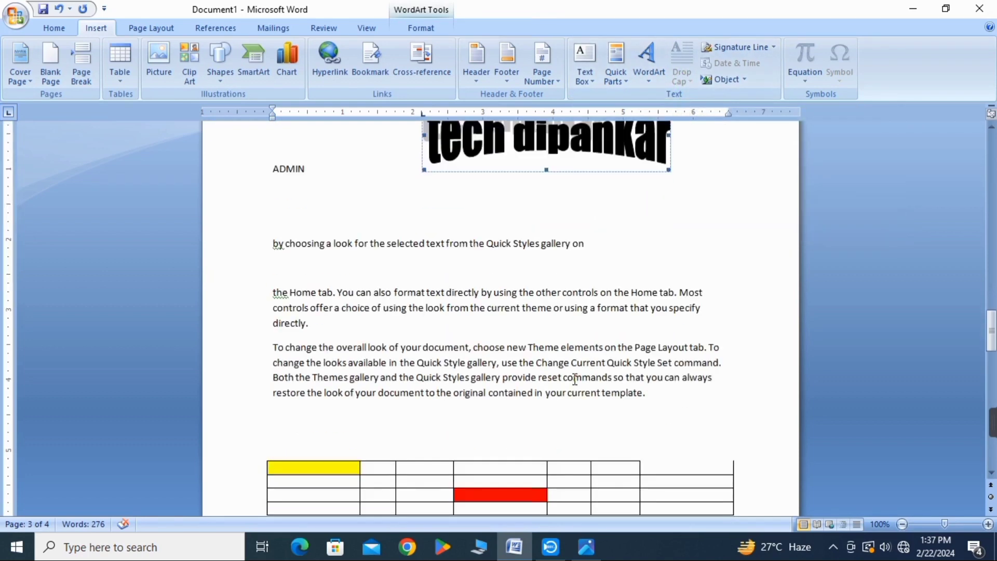
click(276, 244)
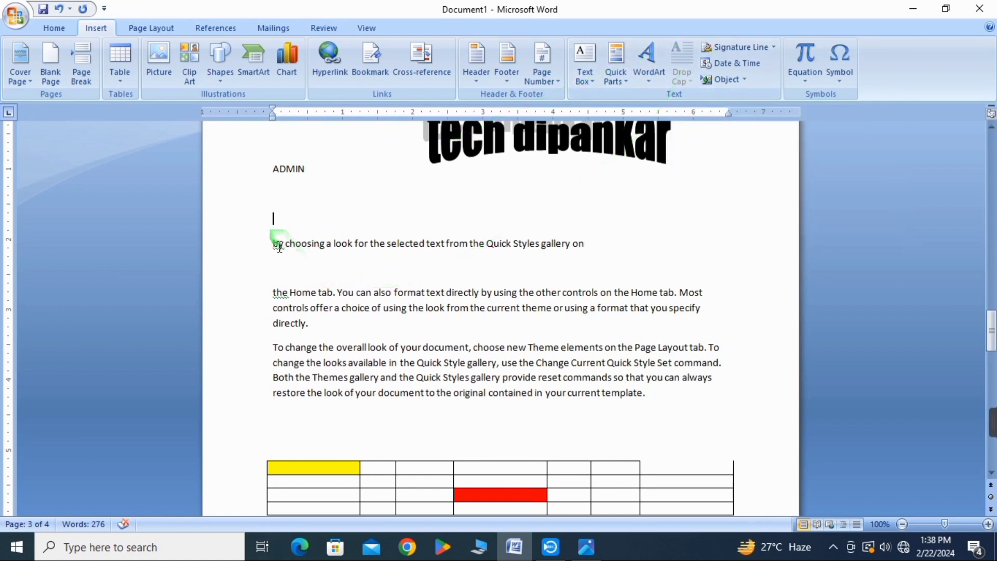
drag(262, 246, 261, 248)
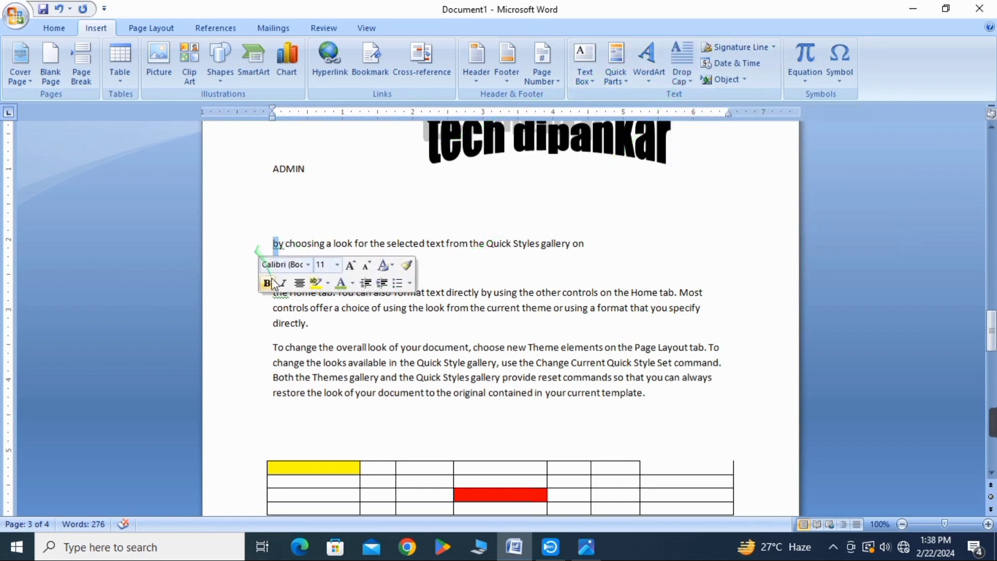
click(681, 68)
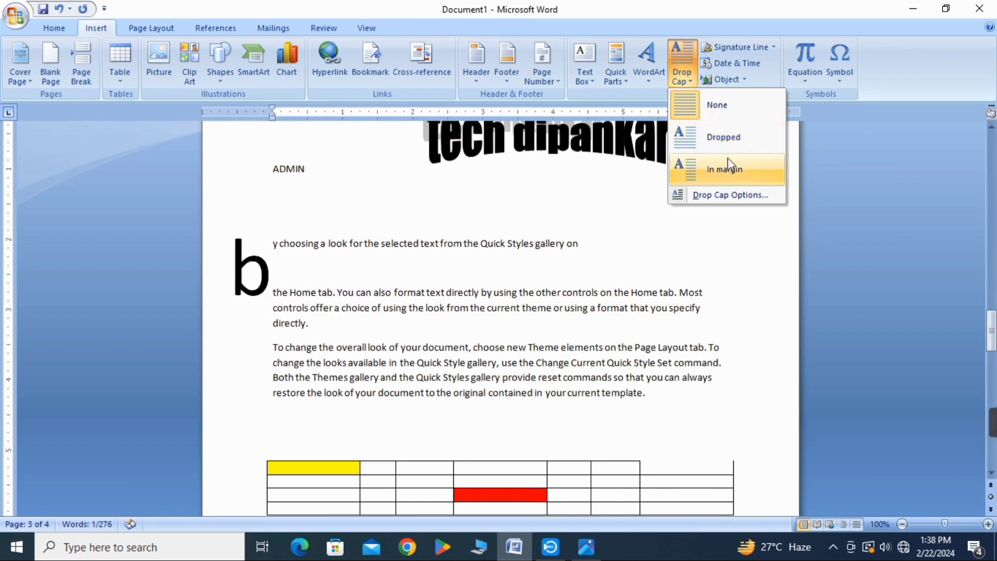
click(724, 139)
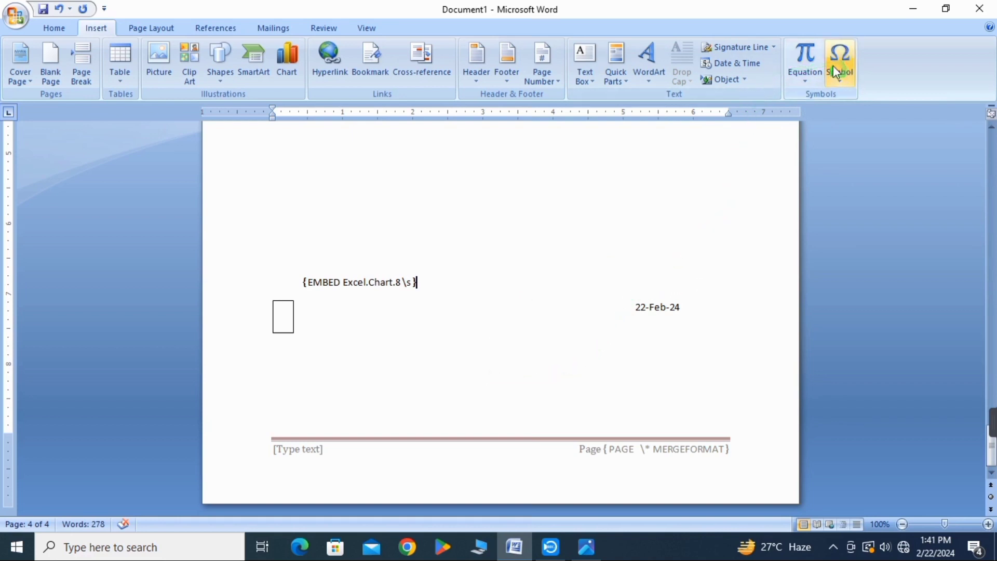
- Browse the built-in equations and insert the Binomial Theorem at the embedded chart line on page 4
click(802, 80)
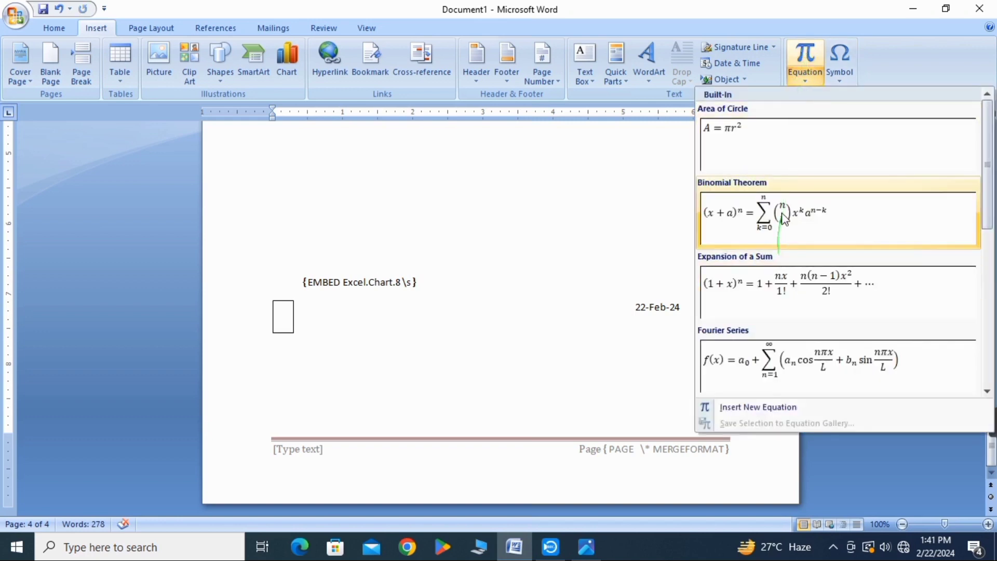
scroll(783, 231, down, 3)
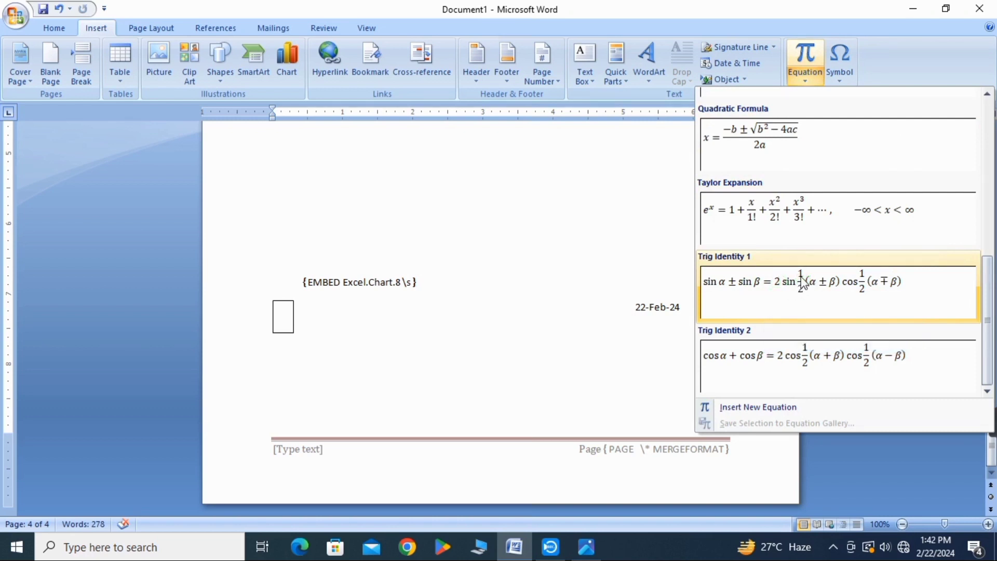
scroll(742, 231, up, 3)
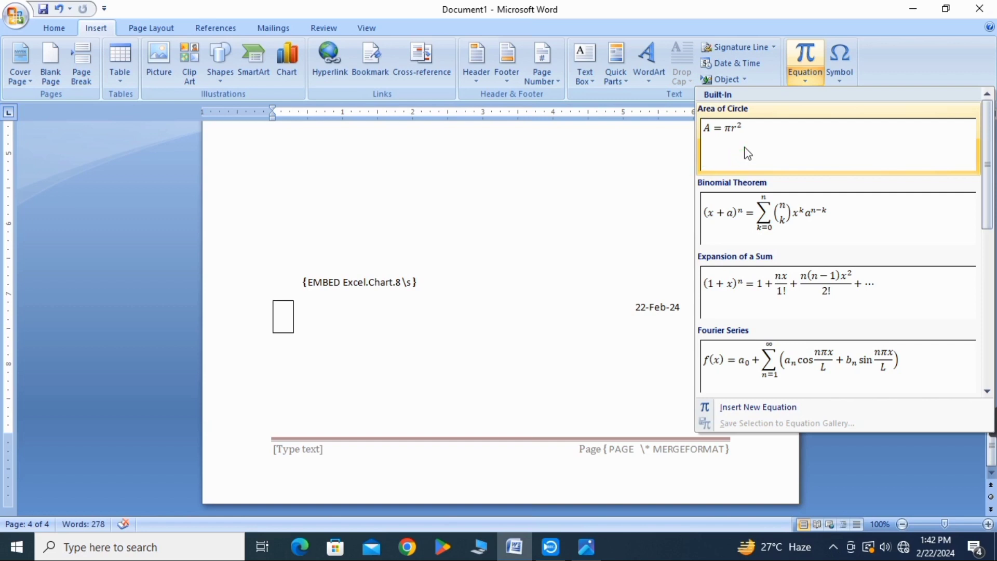
click(763, 210)
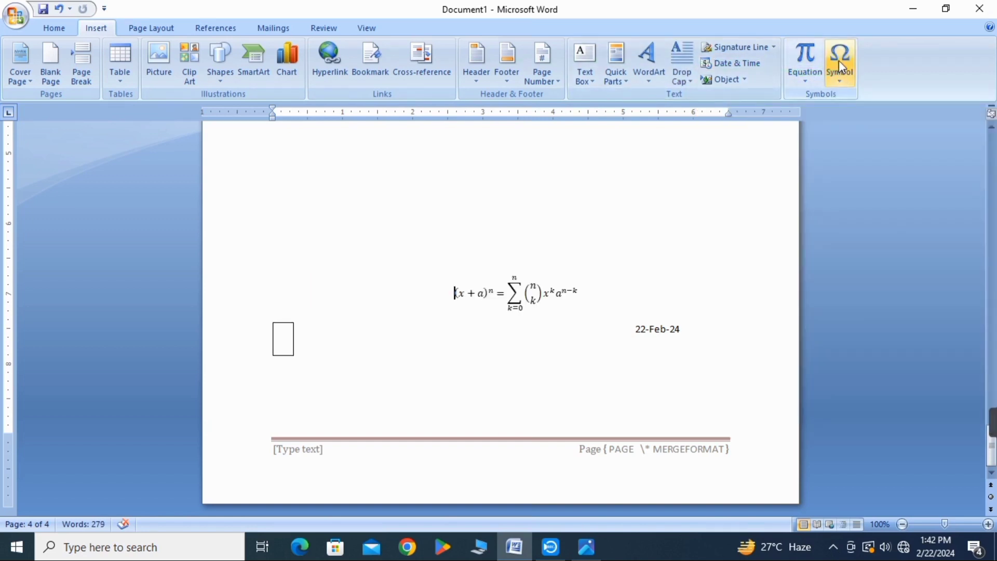
- Insert the µ symbol directly in front of the Binomial Theorem equation
click(840, 81)
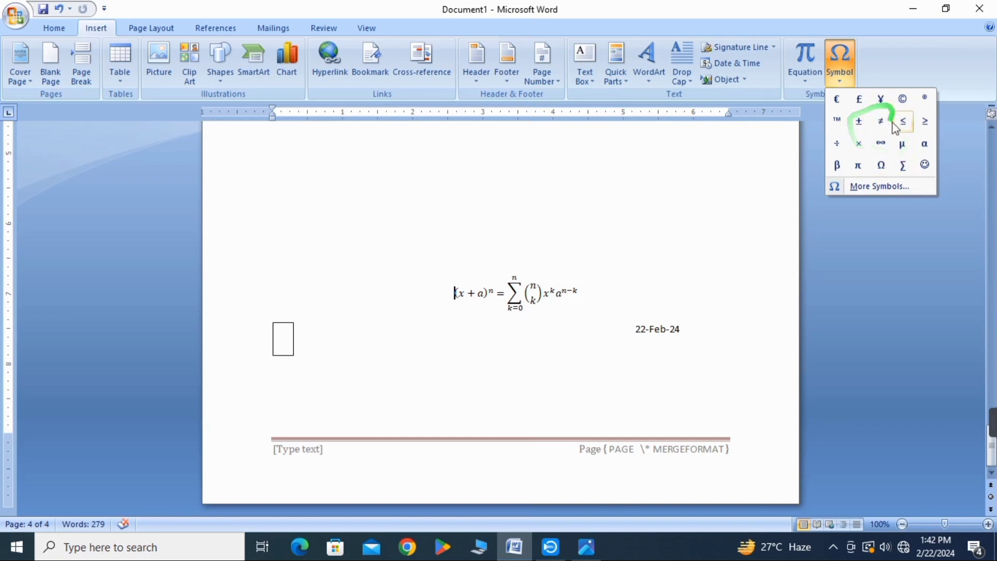
click(903, 147)
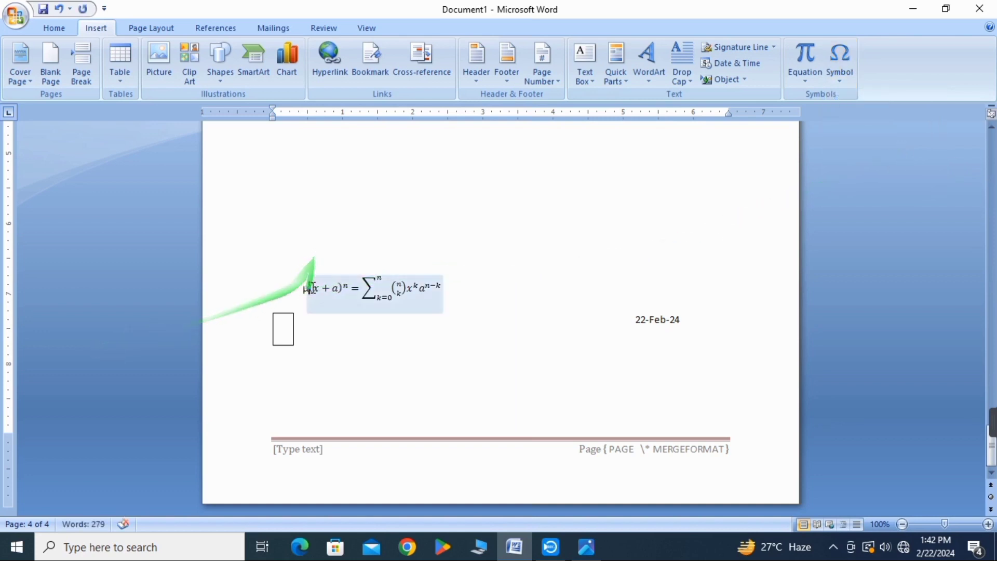
- Add three paragraph breaks below the equation, ahead of the line with the date
click(357, 337)
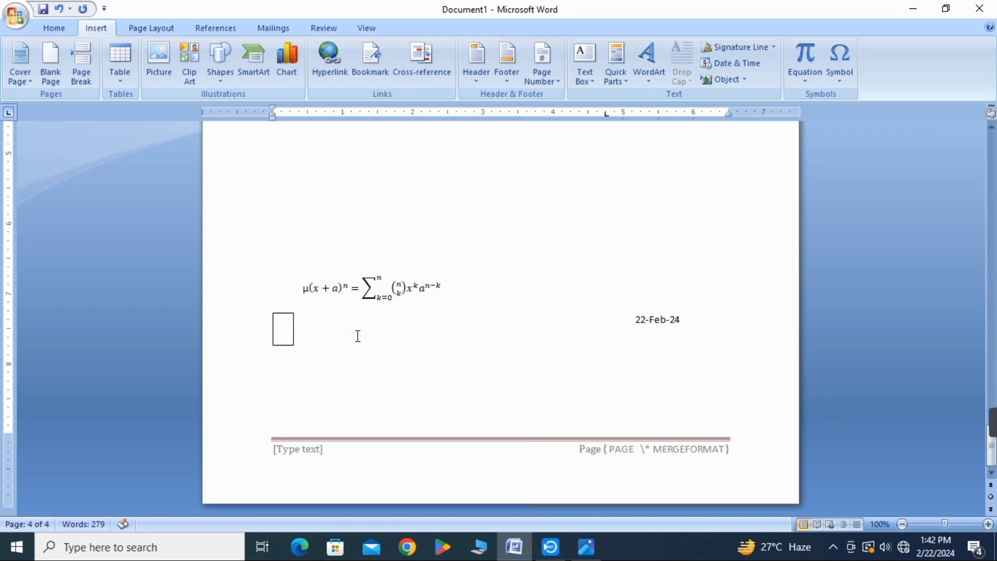
key(Return)
key(Return)
key(Return)
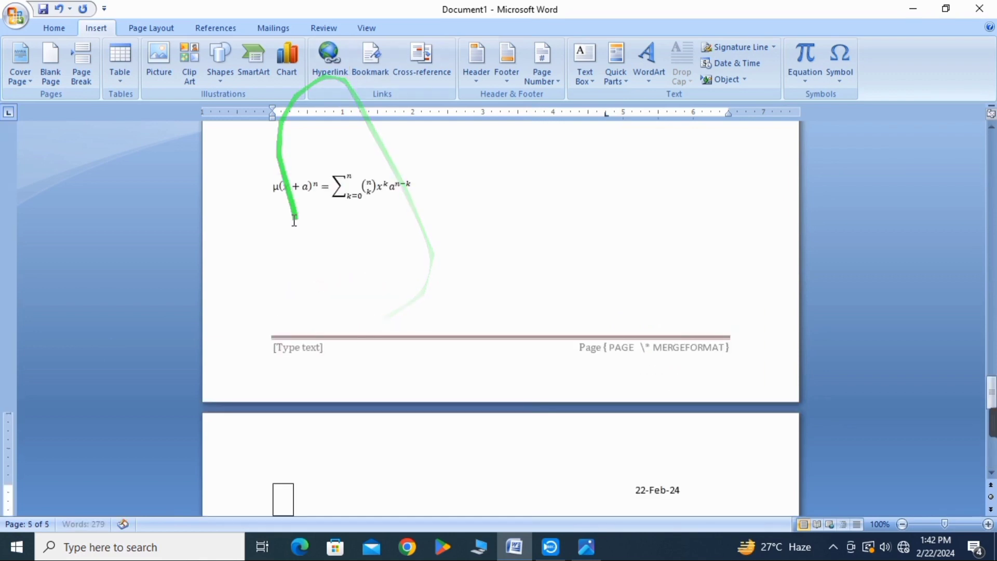
- Insert the β symbol on the blank line below the equation and select it
click(302, 243)
click(840, 72)
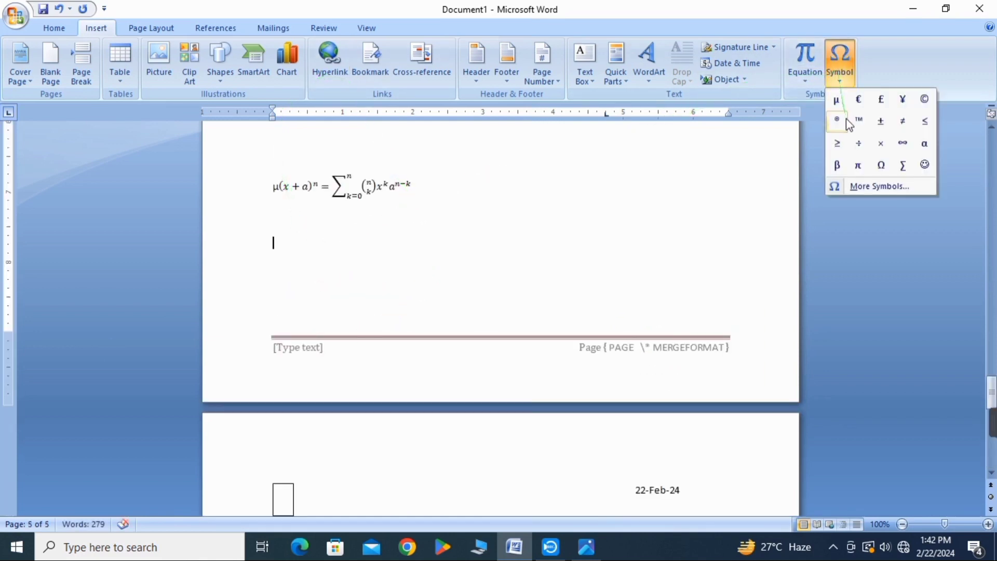
click(838, 167)
drag(286, 243, 250, 241)
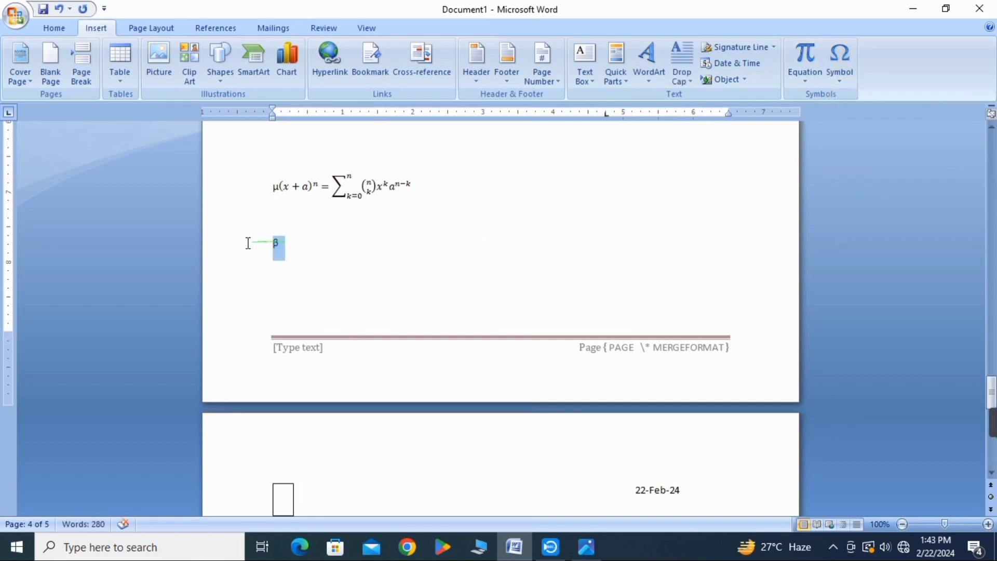
scroll(601, 290, up, 3)
scroll(602, 289, up, 1)
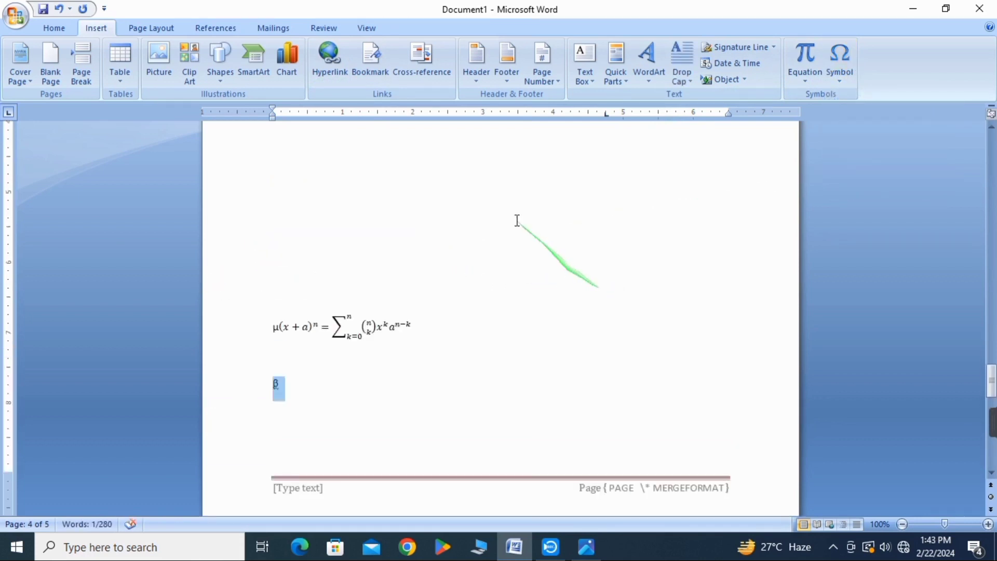